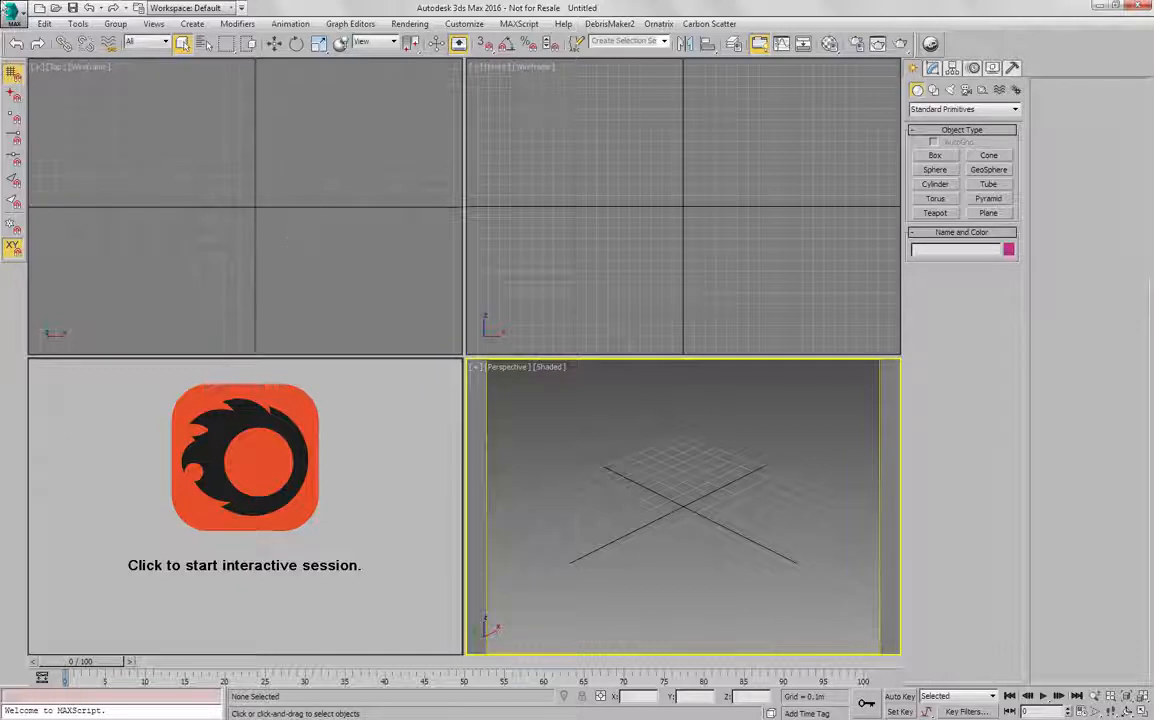
Open the recent scene file hf.max.
{"action": "left_click", "coordinate": [10, 12]}
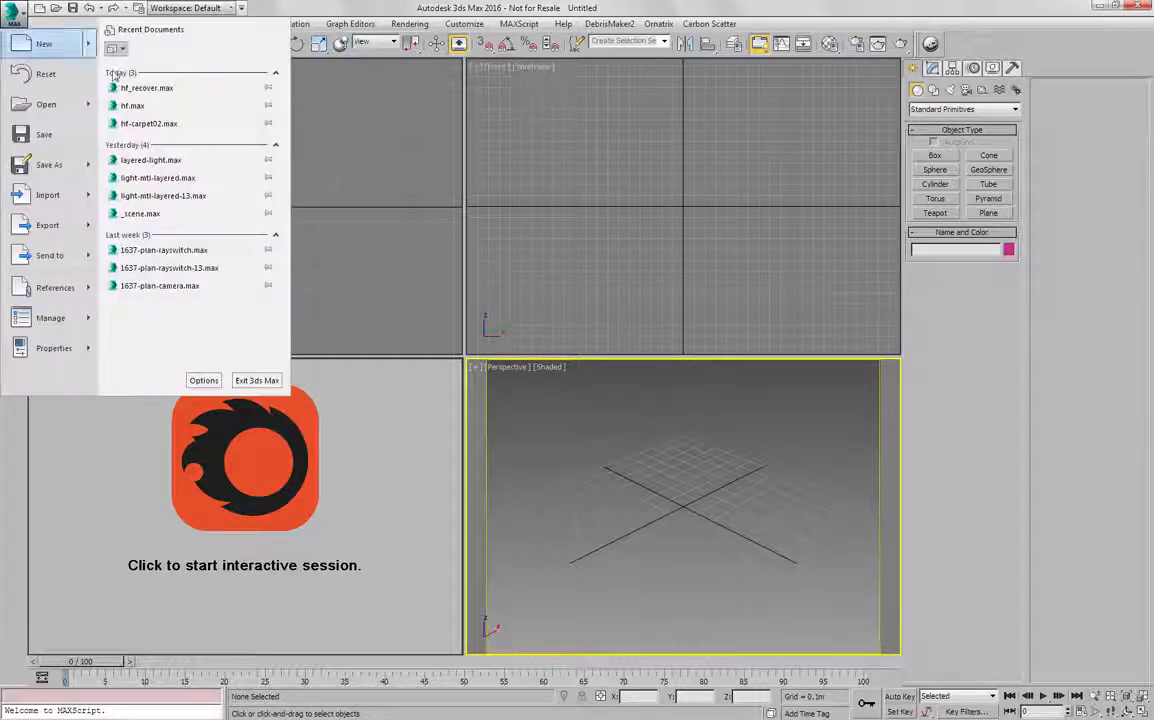
{"action": "left_click", "coordinate": [160, 88]}
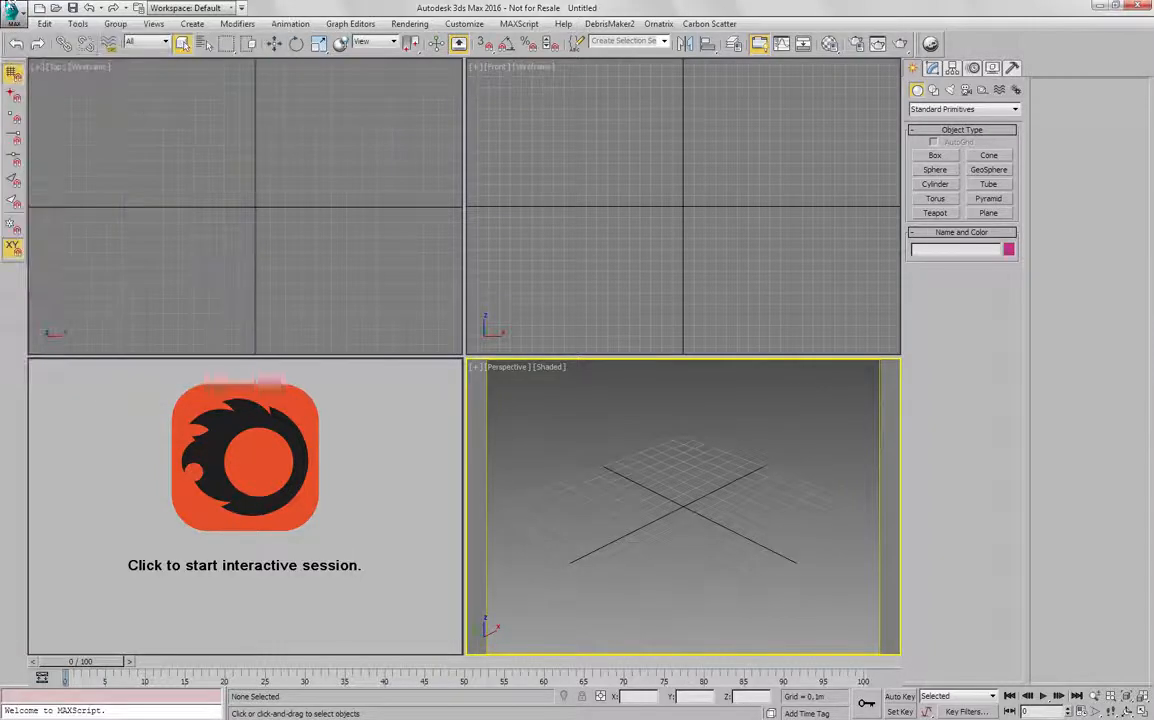
{"action": "left_click", "coordinate": [10, 12]}
{"action": "left_click", "coordinate": [140, 106]}
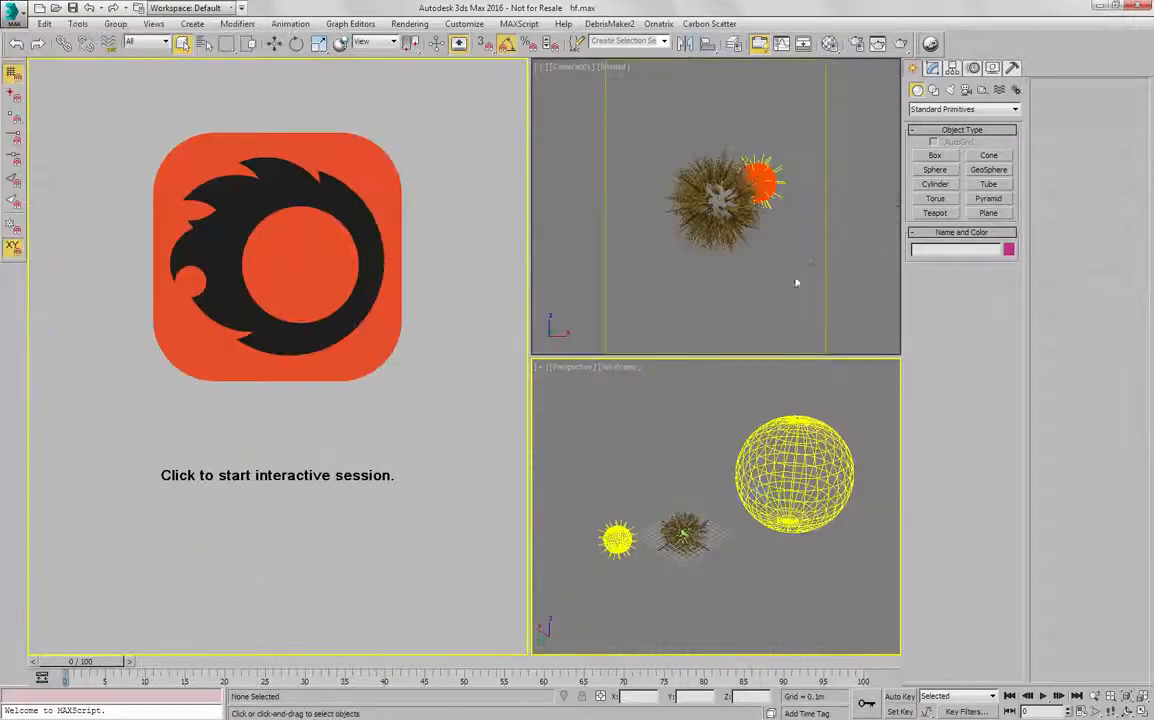
Select the hair-covered sphere in an enlarged camera view and examine its modifier stack, finishing with nothing selected and the multi-viewport layout restored.
{"action": "left_click", "coordinate": [733, 258]}
{"action": "key", "text": "alt+w"}
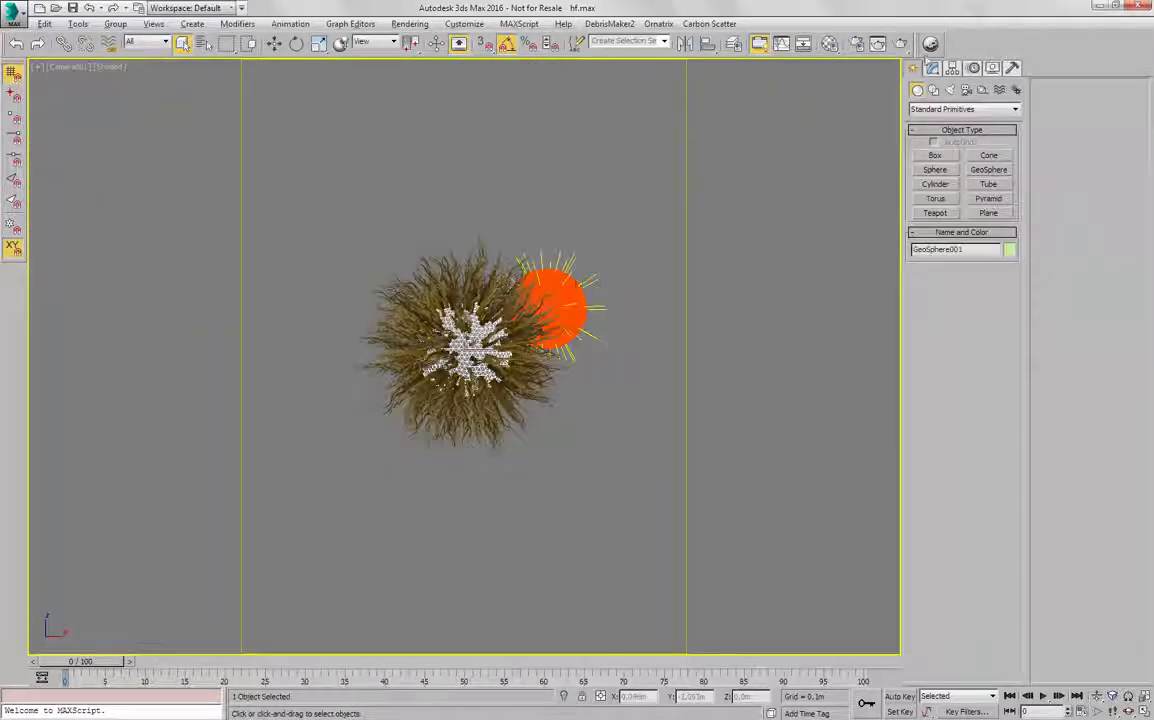
{"action": "left_click", "coordinate": [932, 67]}
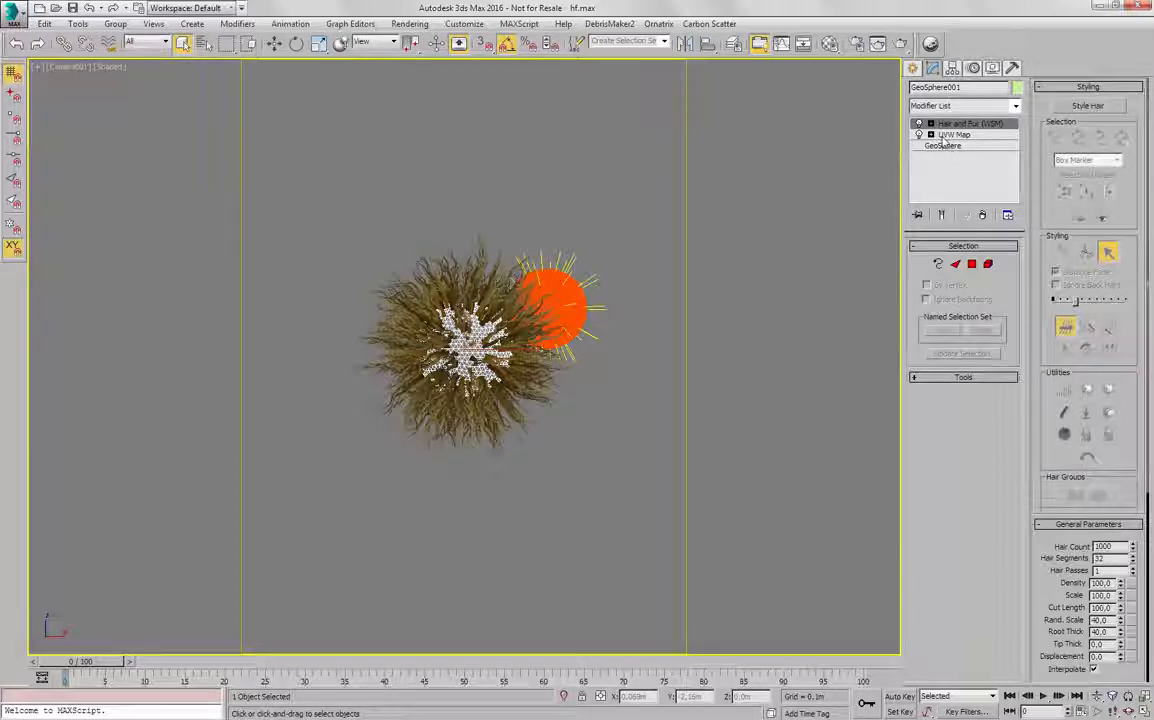
{"action": "left_click", "coordinate": [629, 222]}
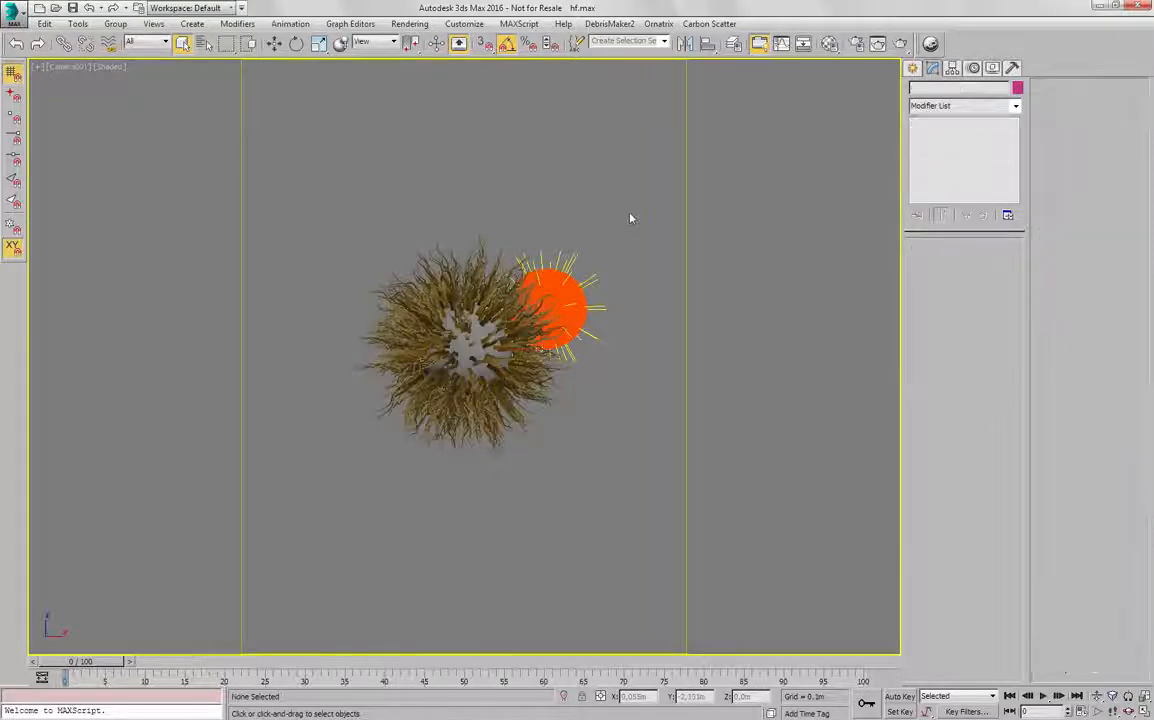
{"action": "key", "text": "alt+w"}
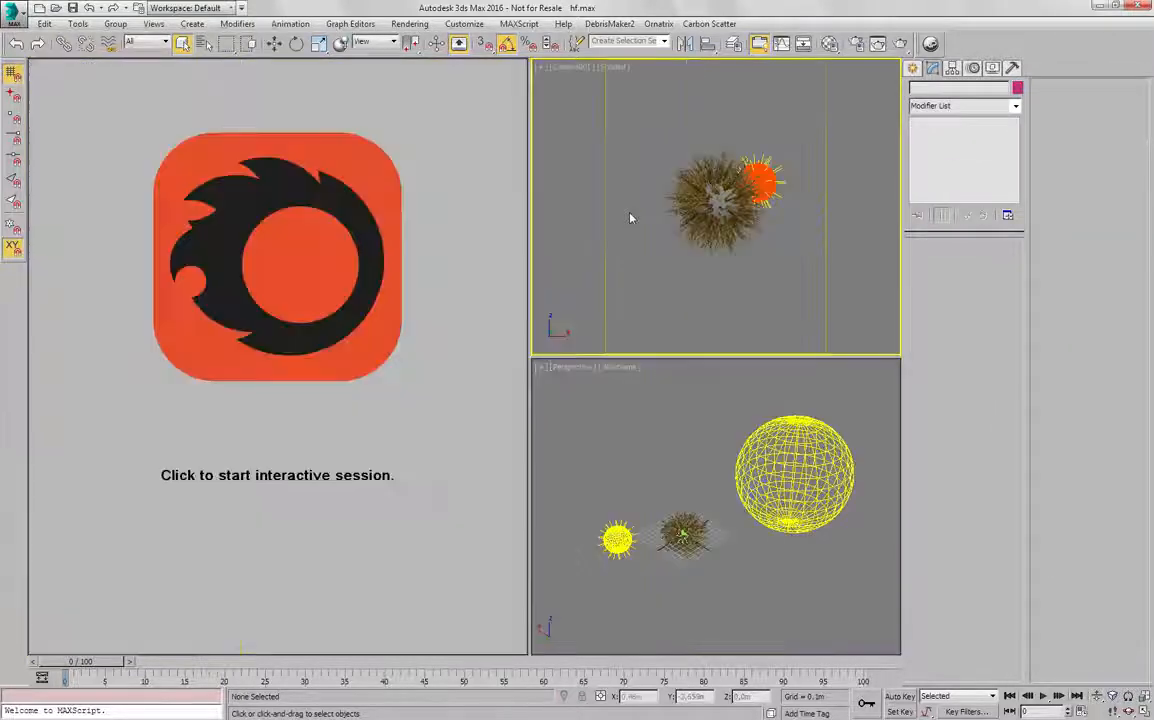
Activate the camera viewport and start the Corona interactive rendering session.
{"action": "left_click", "coordinate": [636, 440]}
{"action": "left_click", "coordinate": [662, 307]}
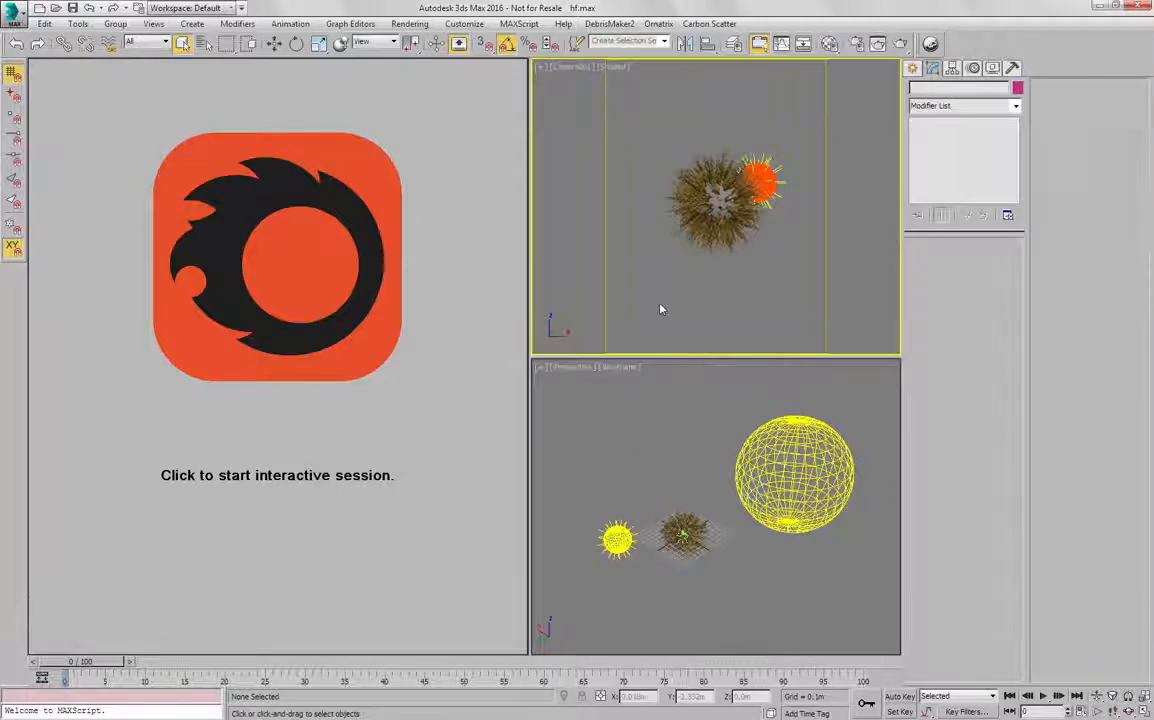
{"action": "left_click", "coordinate": [368, 310]}
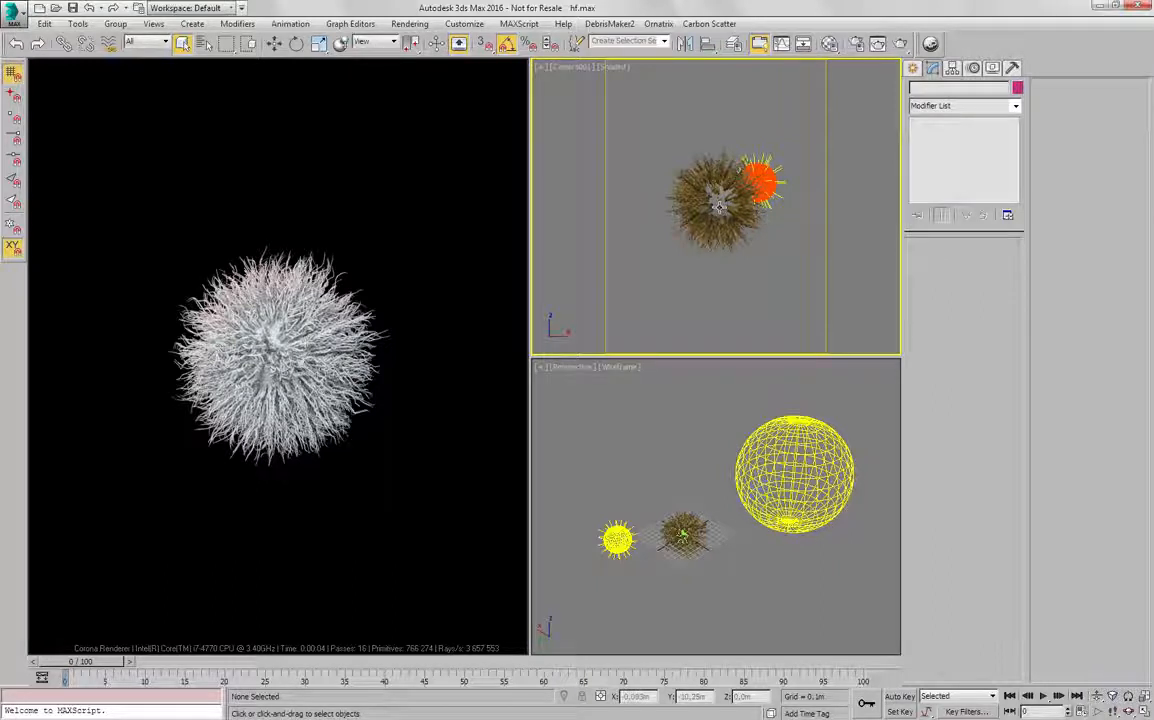
Select the hair-covered sphere, test its Hair Count at 50, and set the count back to 1000.
{"action": "left_click", "coordinate": [718, 203]}
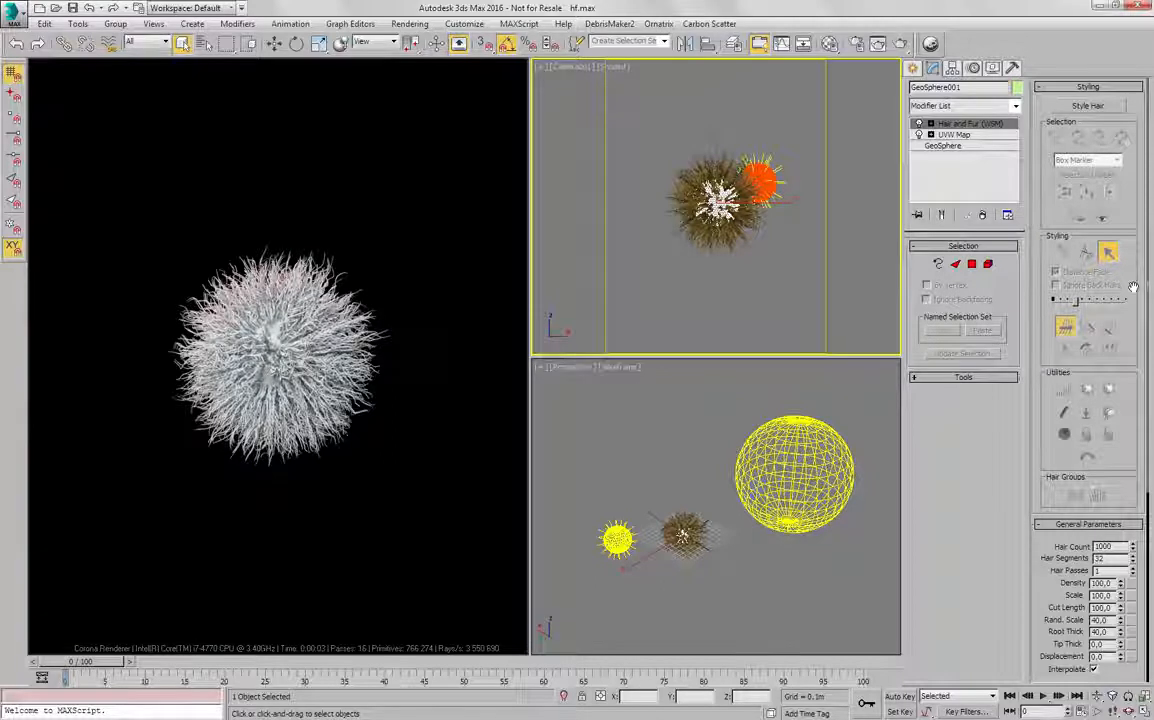
{"action": "scroll", "coordinate": [1053, 397], "scroll_direction": "down", "scroll_amount": 3}
{"action": "double_click", "coordinate": [1110, 405]}
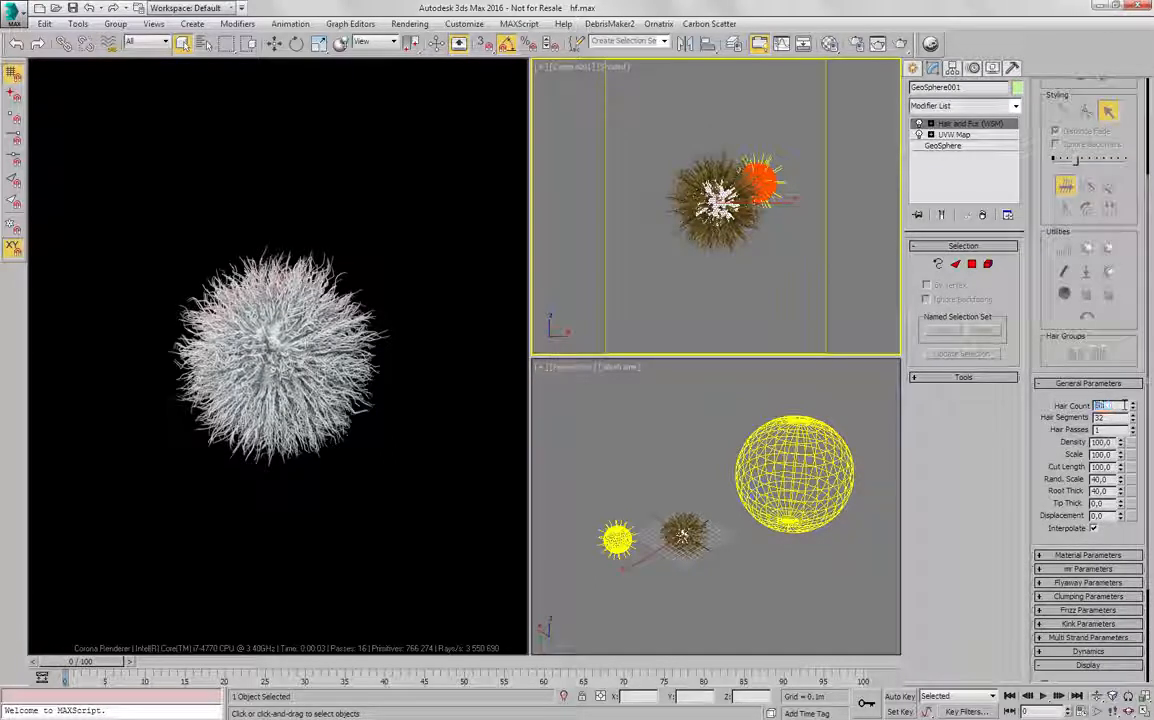
{"action": "type", "text": "50"}
{"action": "key", "text": "Return"}
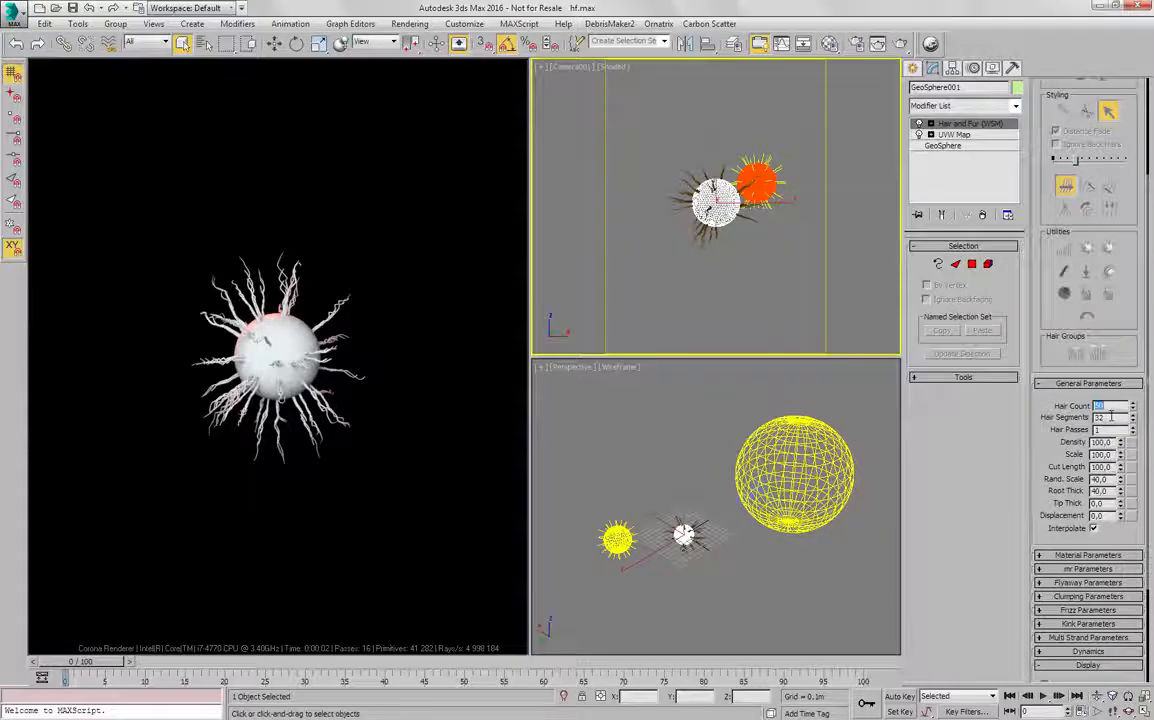
{"action": "type", "text": "1000"}
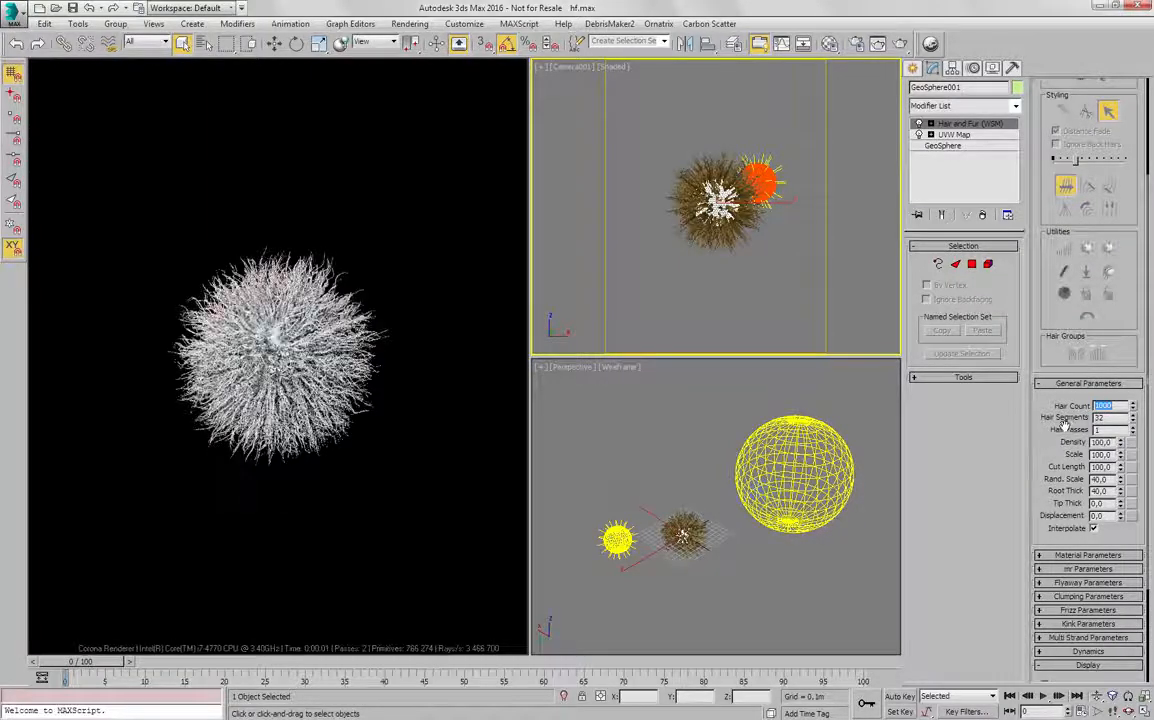
Try clumping the sphere's hair with the Clumps parameter and reset Clumps to 0.
{"action": "scroll", "coordinate": [1085, 418], "scroll_direction": "down", "scroll_amount": 2}
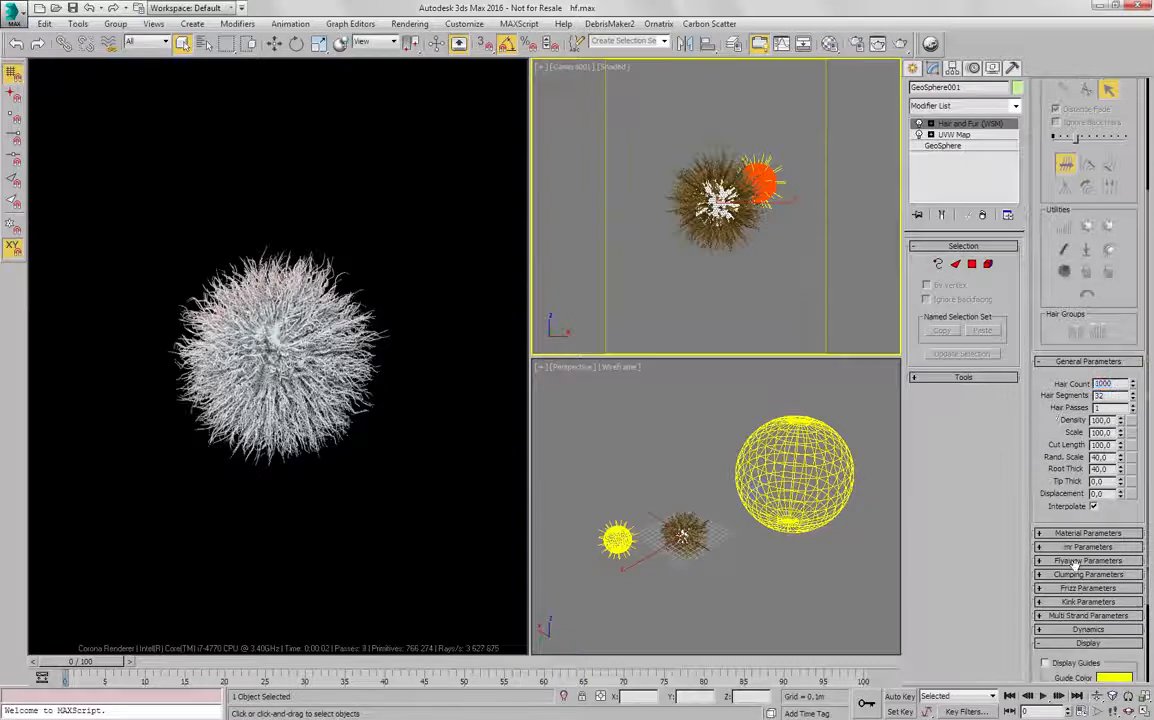
{"action": "scroll", "coordinate": [1075, 545], "scroll_direction": "down", "scroll_amount": 1}
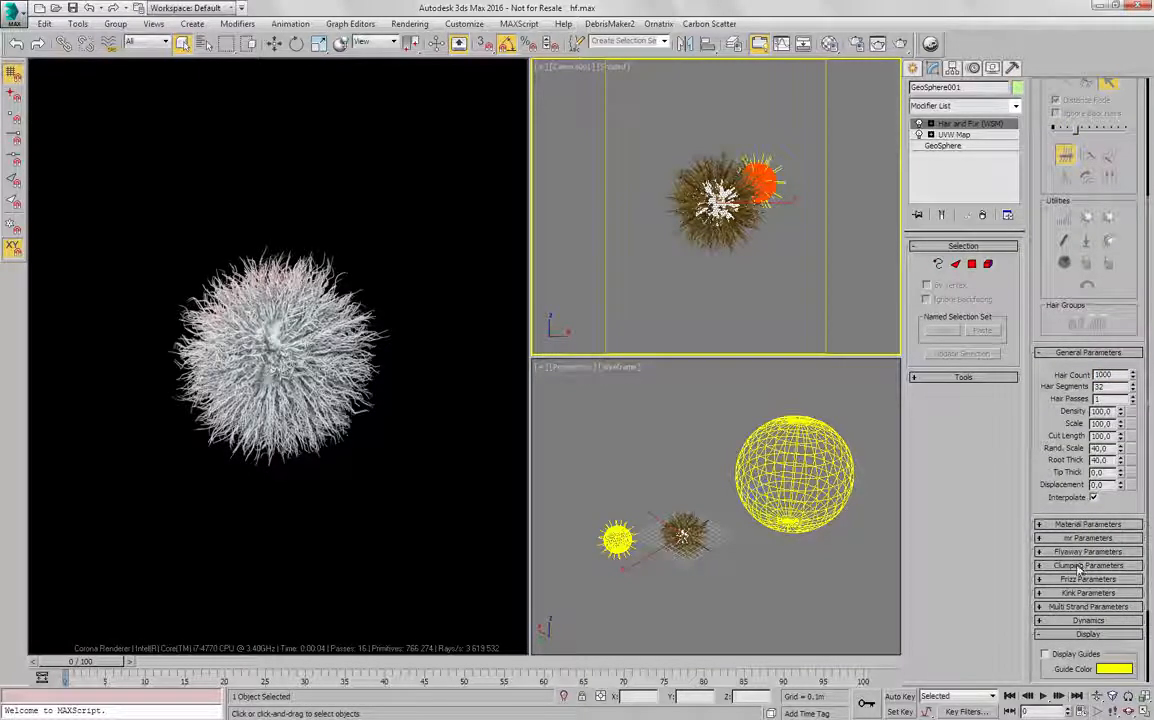
{"action": "left_click", "coordinate": [1085, 565]}
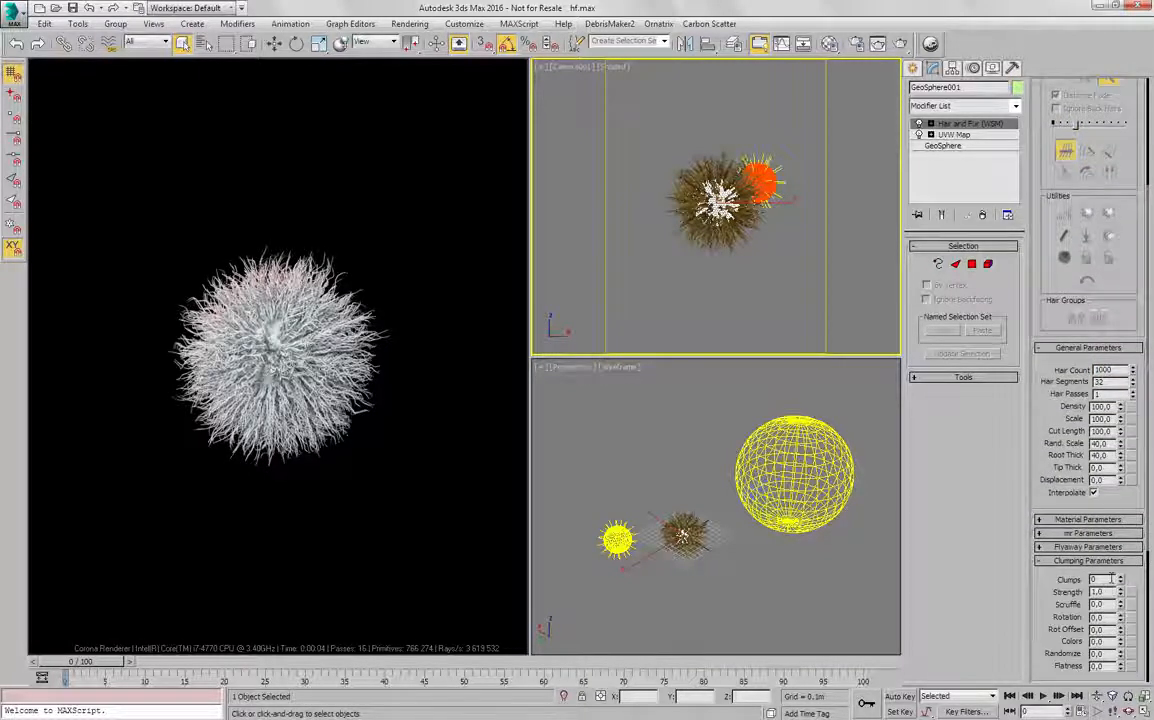
{"action": "double_click", "coordinate": [1111, 579]}
{"action": "key", "text": "Return"}
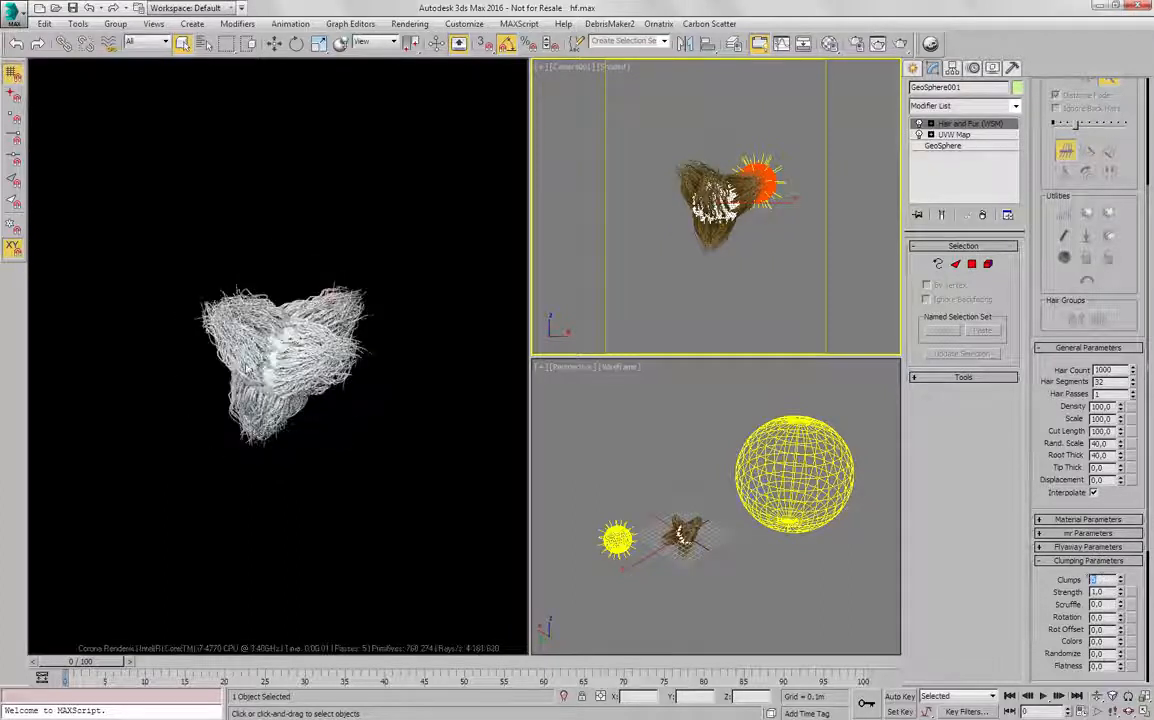
{"action": "right_click", "coordinate": [1121, 579]}
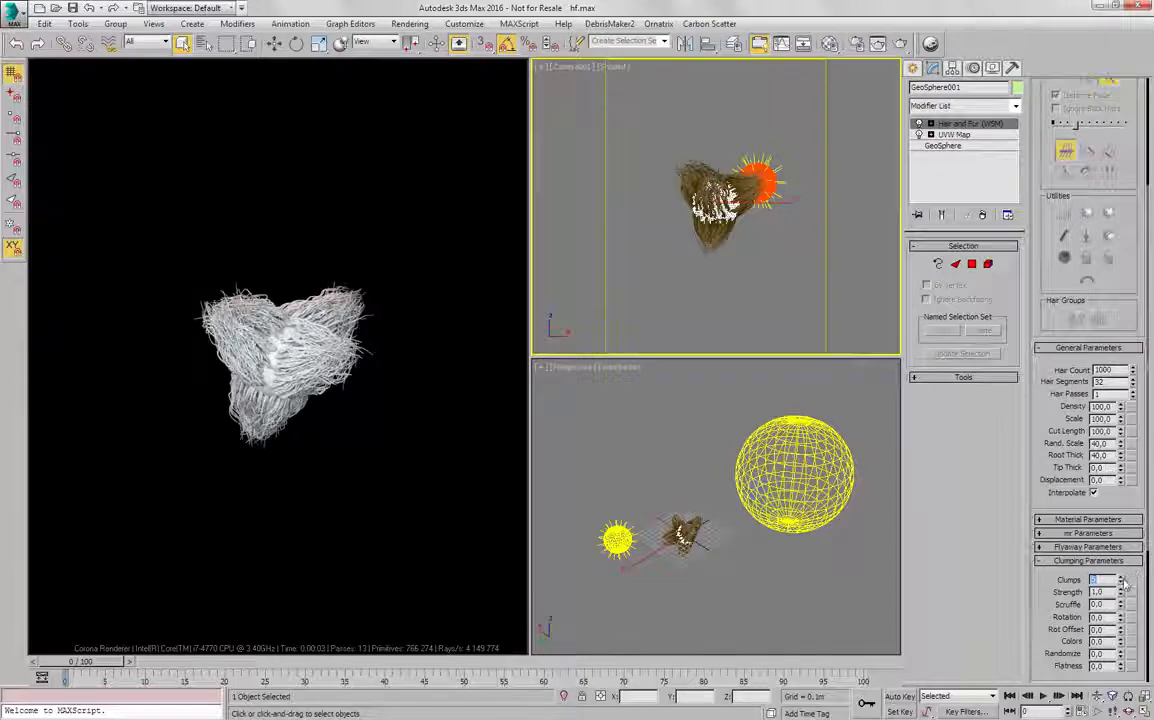
Open the Material Editor and bring up the settings of the hair material.
{"action": "right_click", "coordinate": [618, 396]}
{"action": "key", "text": "m"}
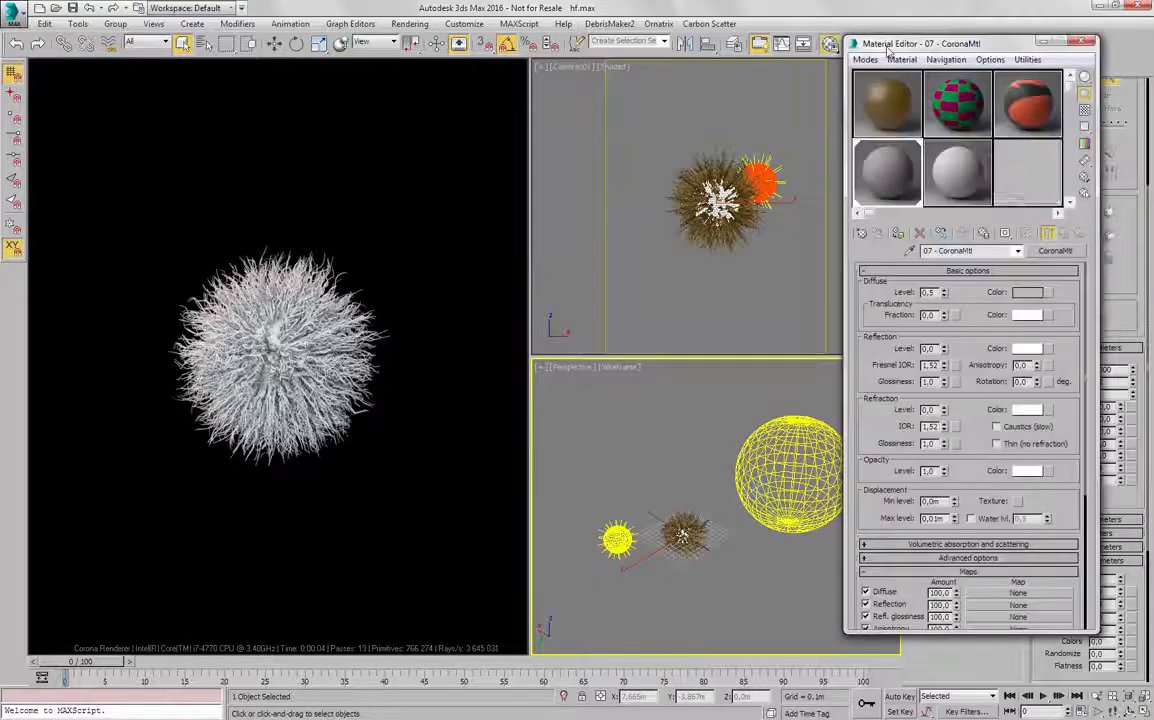
{"action": "left_click_drag", "start_coordinate": [883, 45], "coordinate": [806, 21]}
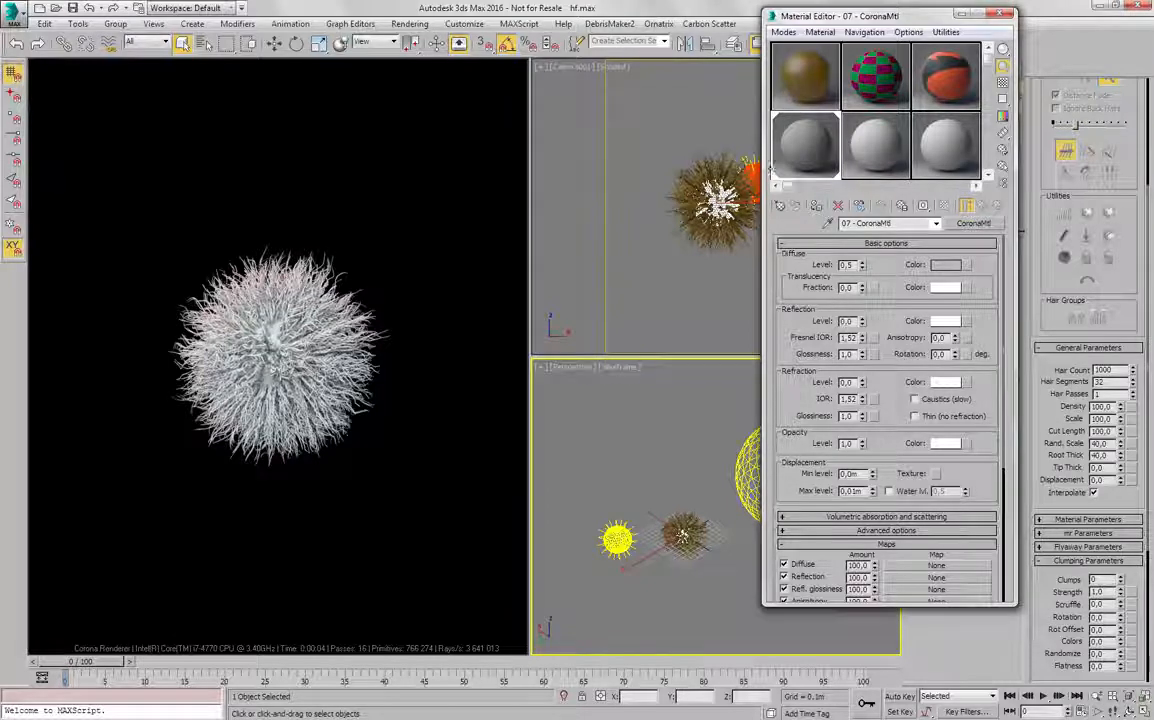
{"action": "left_click_drag", "start_coordinate": [819, 68], "coordinate": [735, 196]}
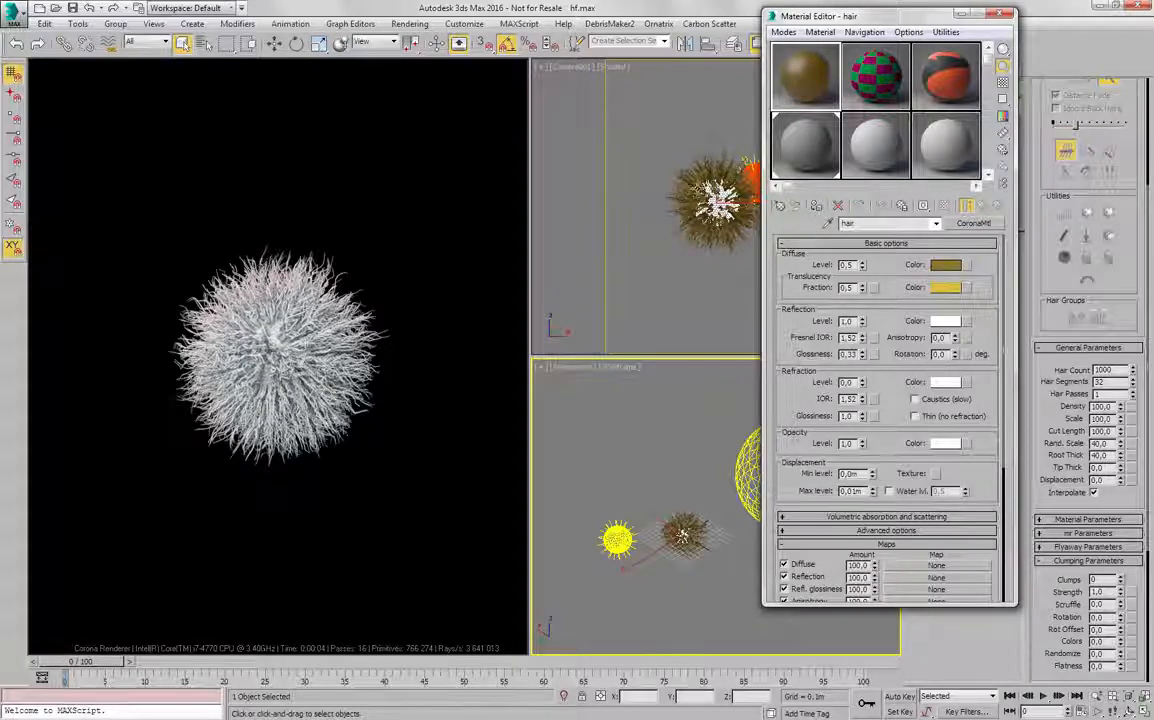
Set the Hair and Fur modifier's Tip Color to pink with RGB 153, 33, 97 in its material parameters.
{"action": "left_click_drag", "start_coordinate": [829, 17], "coordinate": [784, 16]}
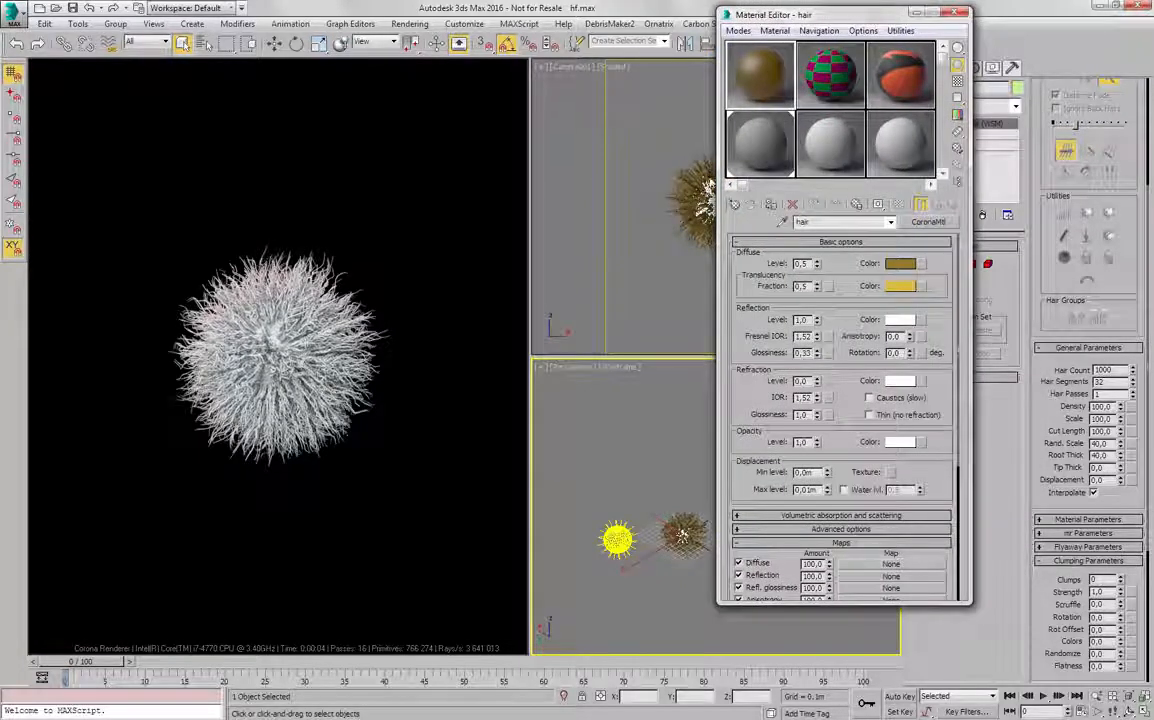
{"action": "left_click_drag", "start_coordinate": [1132, 318], "coordinate": [1131, 290]}
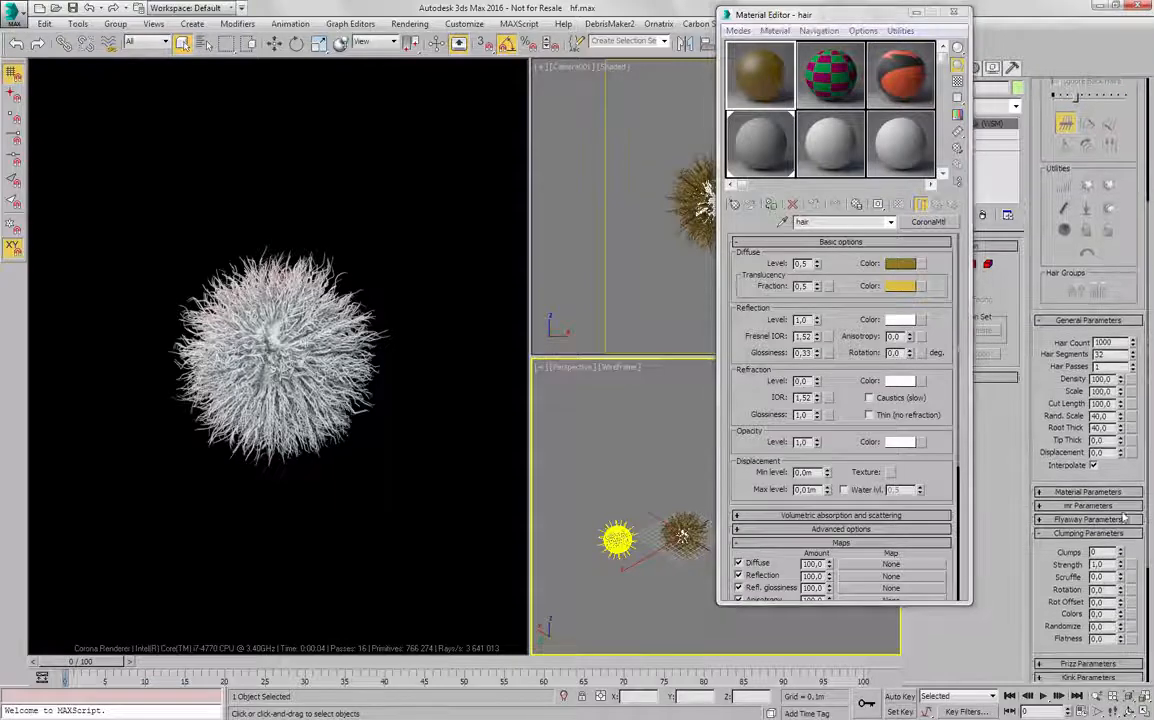
{"action": "left_click", "coordinate": [1076, 494]}
{"action": "left_click_drag", "start_coordinate": [1055, 483], "coordinate": [1049, 469]}
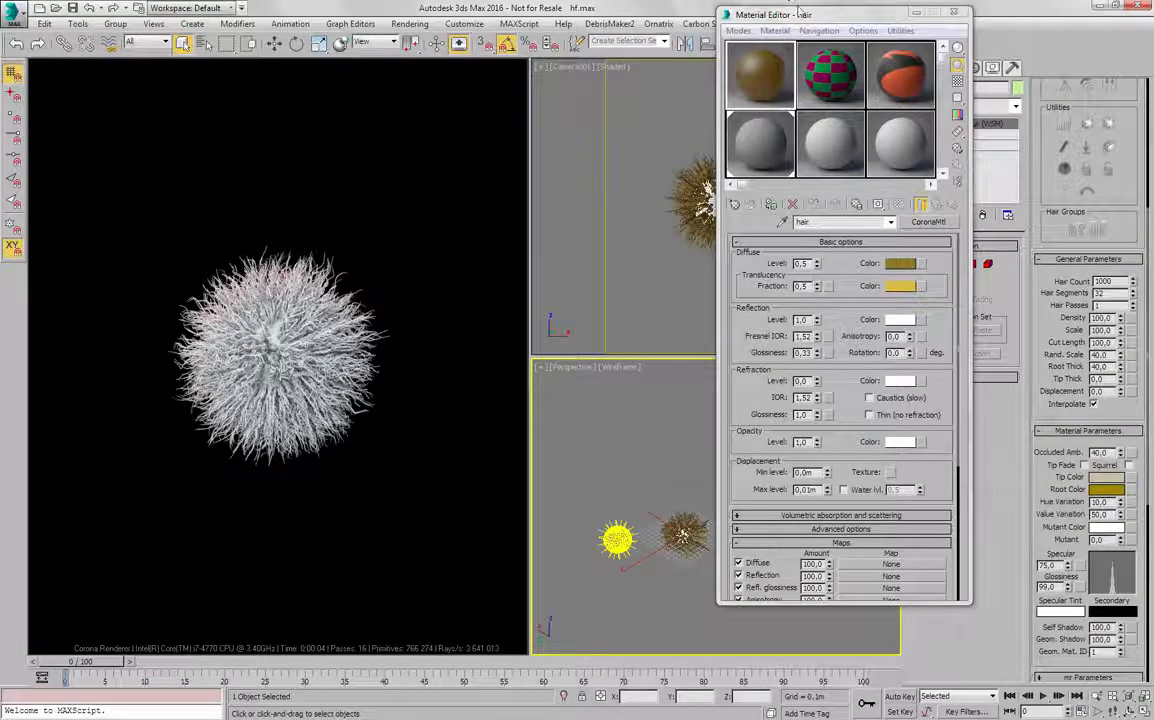
{"action": "left_click_drag", "start_coordinate": [811, 15], "coordinate": [753, 32]}
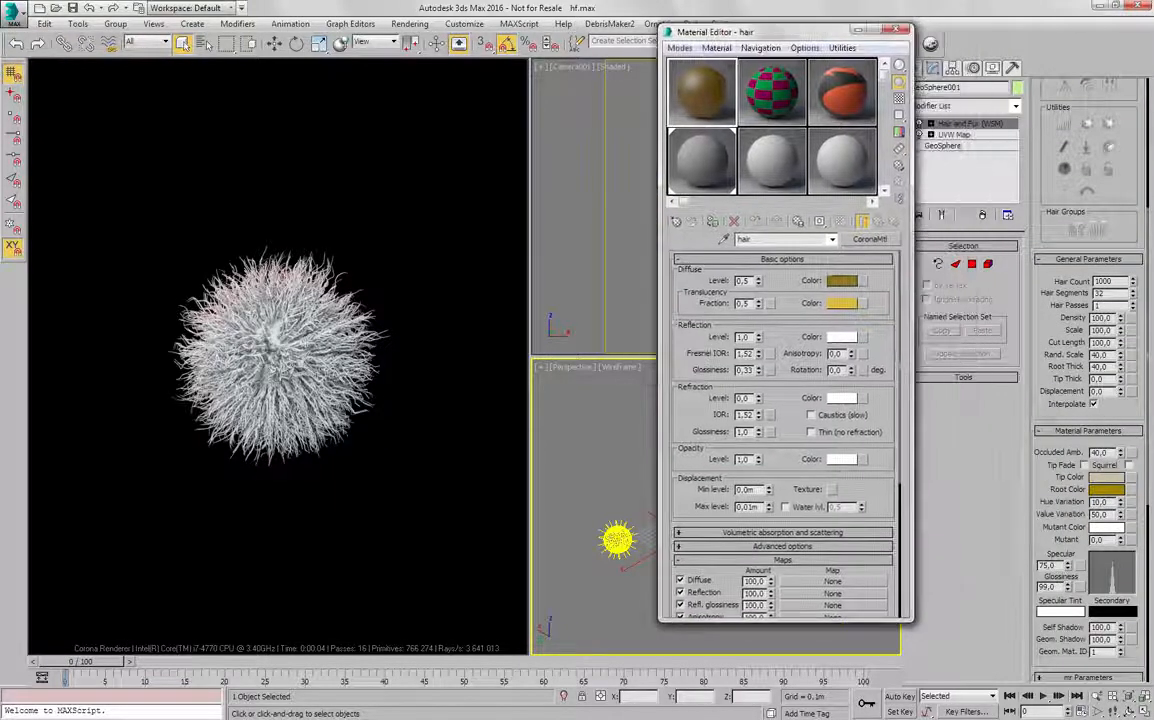
{"action": "left_click", "coordinate": [1106, 477]}
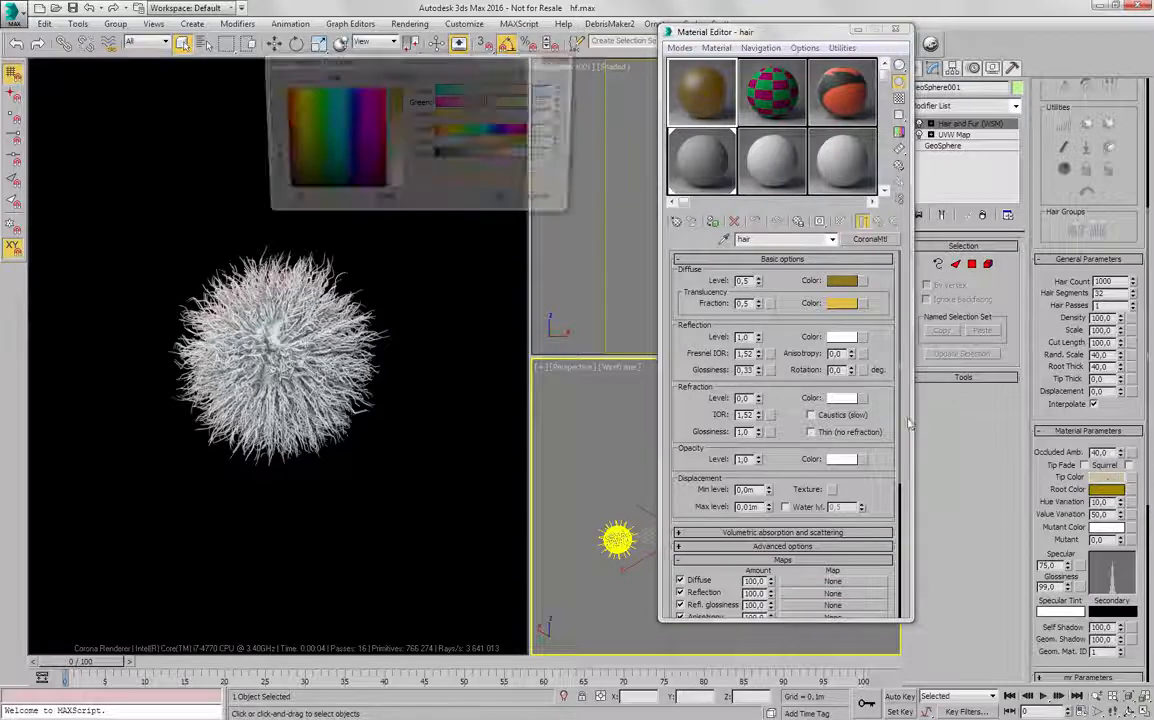
{"action": "left_click", "coordinate": [449, 103]}
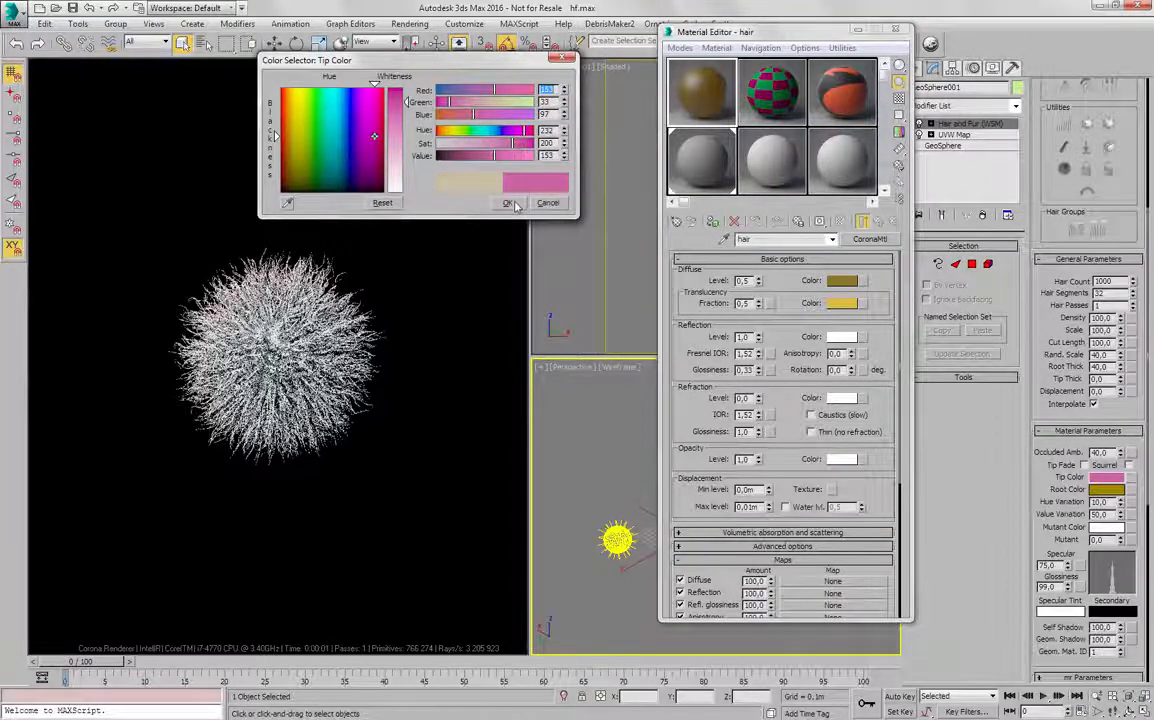
{"action": "left_click", "coordinate": [509, 203]}
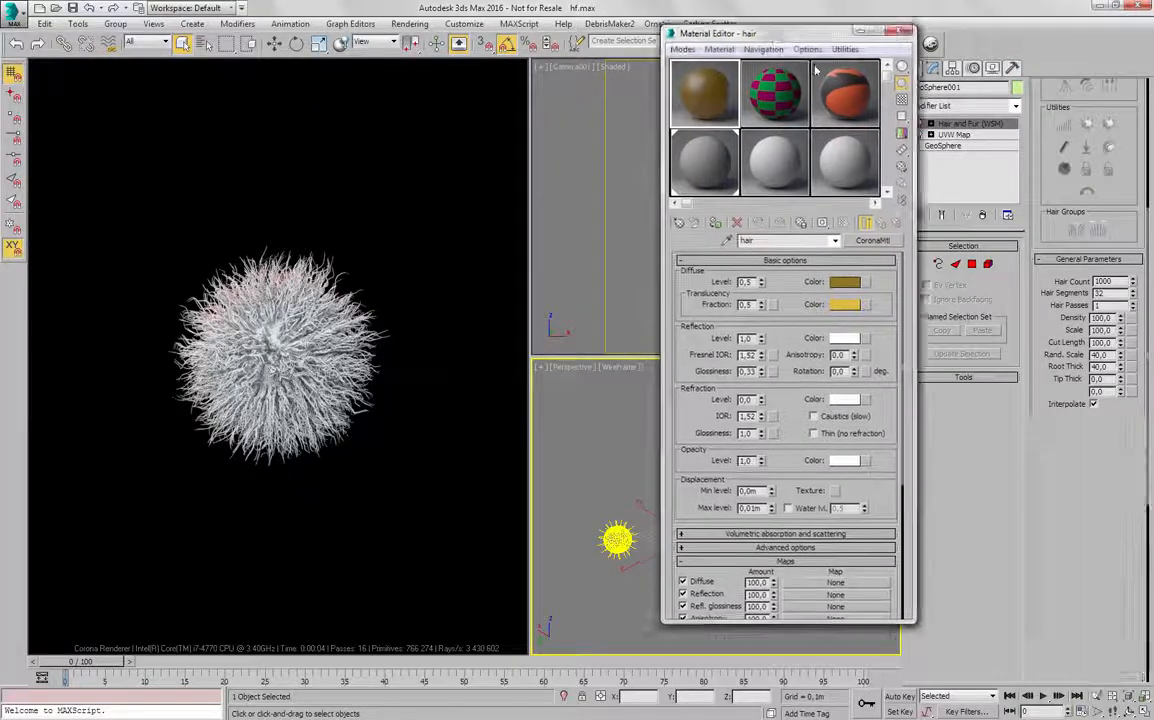
Assign the hair CoronaMtl material to the selected hair-covered sphere.
{"action": "left_click_drag", "start_coordinate": [682, 32], "coordinate": [818, 66]}
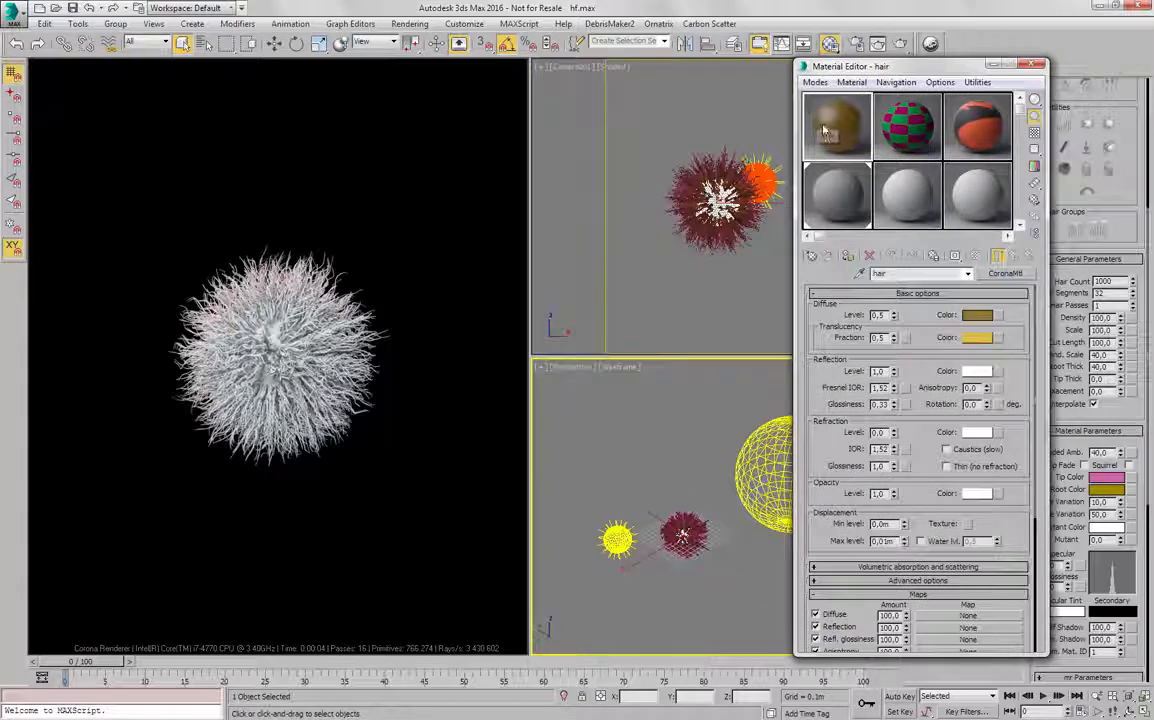
{"action": "left_click_drag", "start_coordinate": [861, 67], "coordinate": [878, 66]}
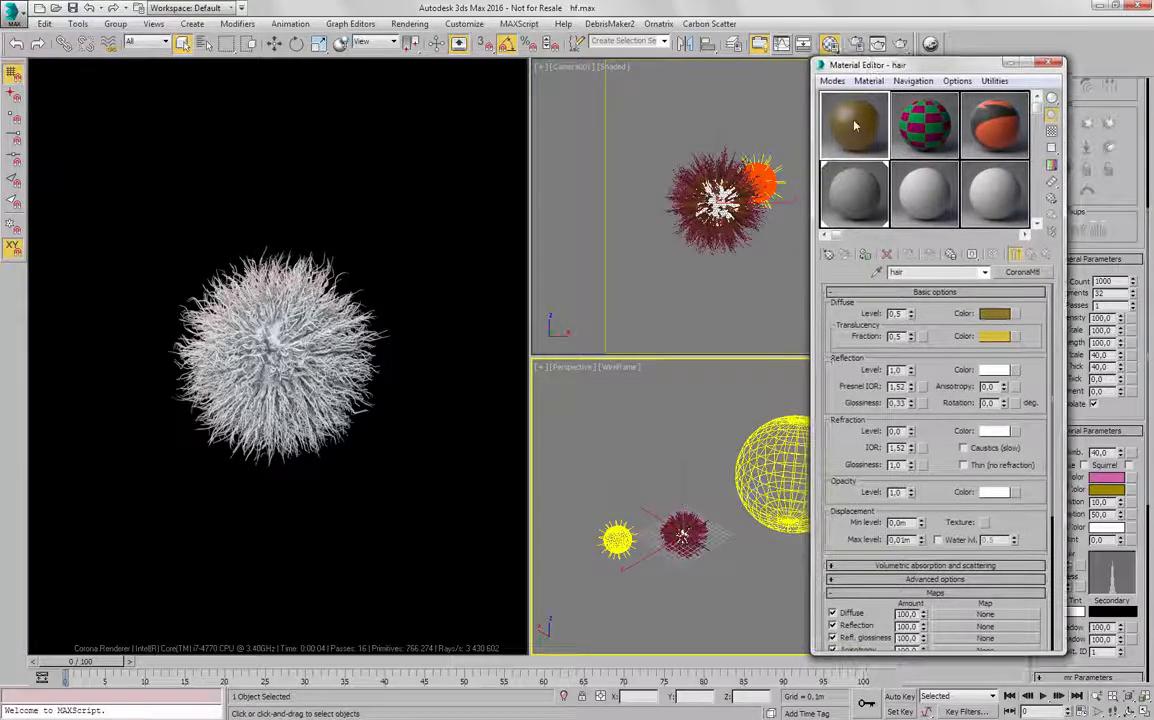
{"action": "left_click", "coordinate": [866, 255]}
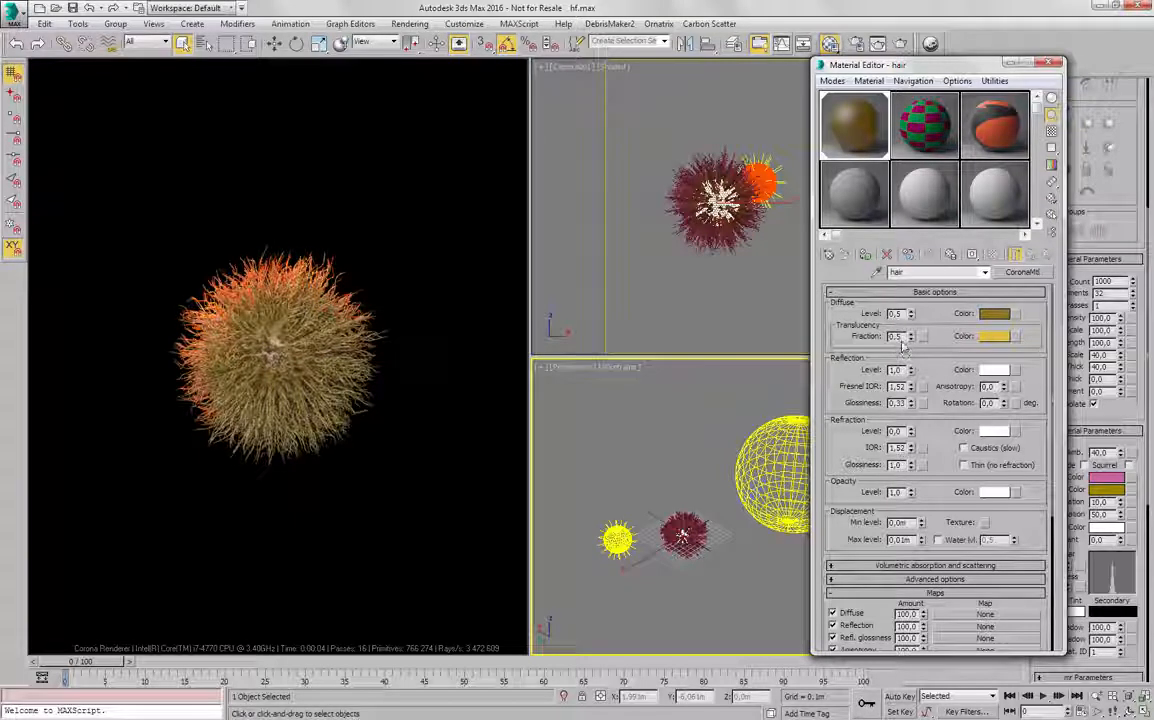
{"action": "mouse_move", "coordinate": [897, 336]}
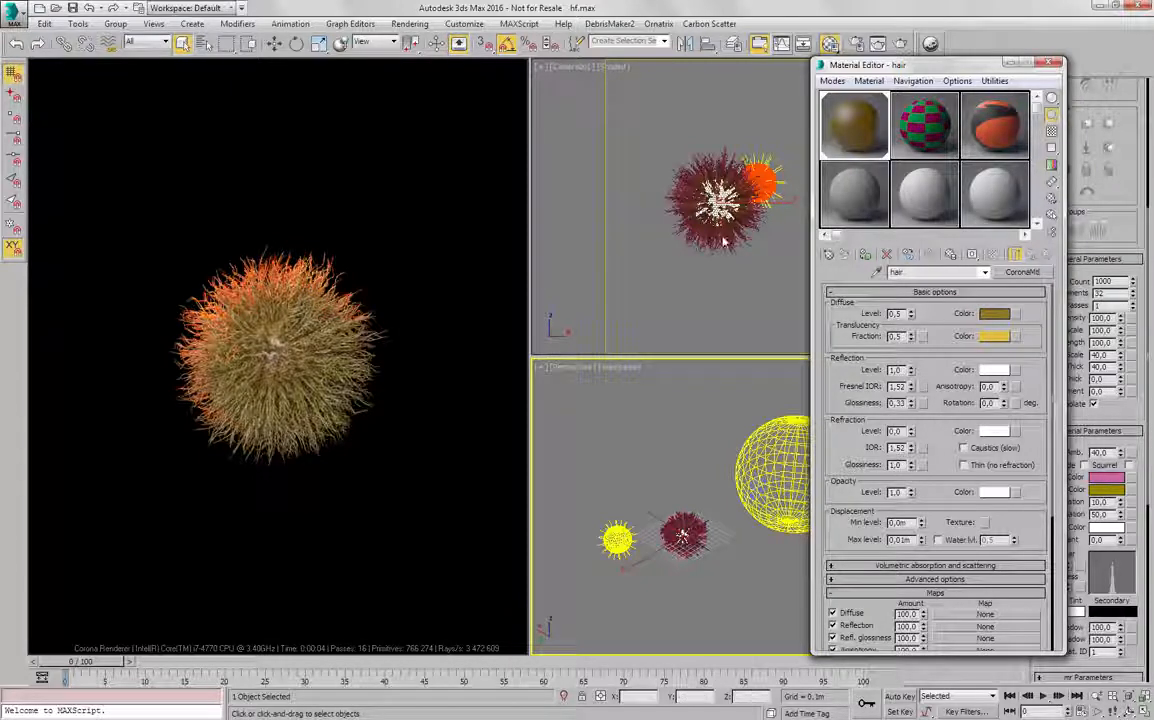
Assign the checker-mapped material 02 - CoronaMtl to the selected hair-covered sphere.
{"action": "left_click", "coordinate": [933, 147]}
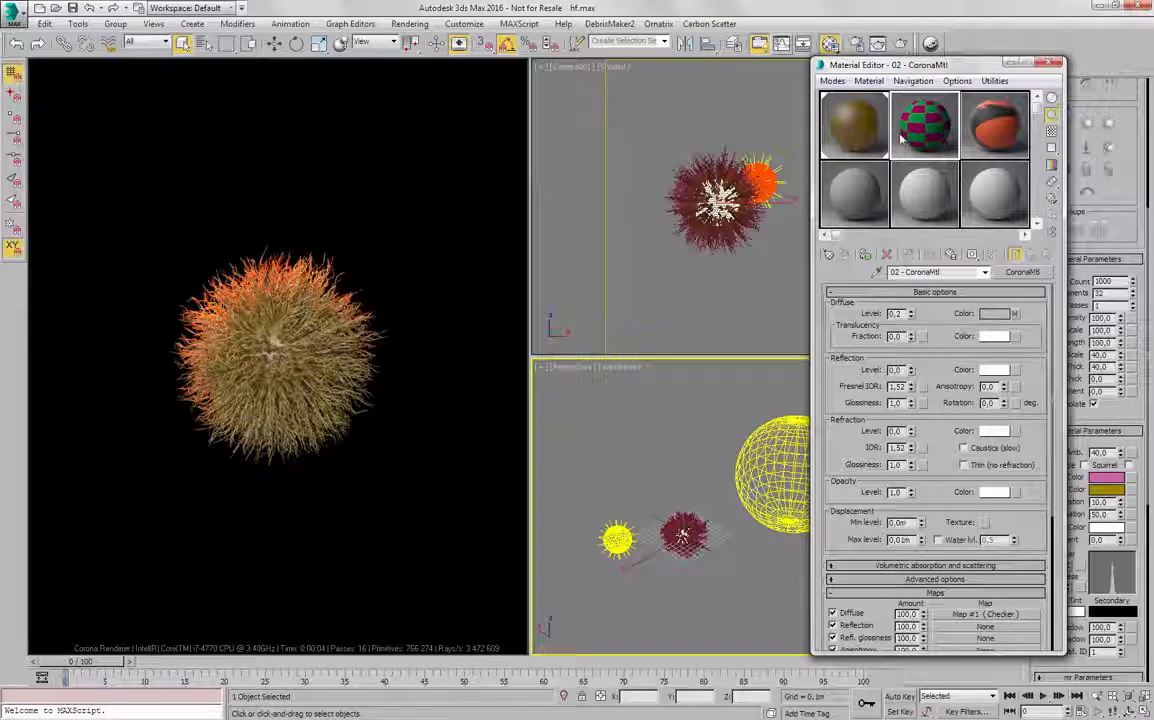
{"action": "left_click_drag", "start_coordinate": [842, 64], "coordinate": [827, 71]}
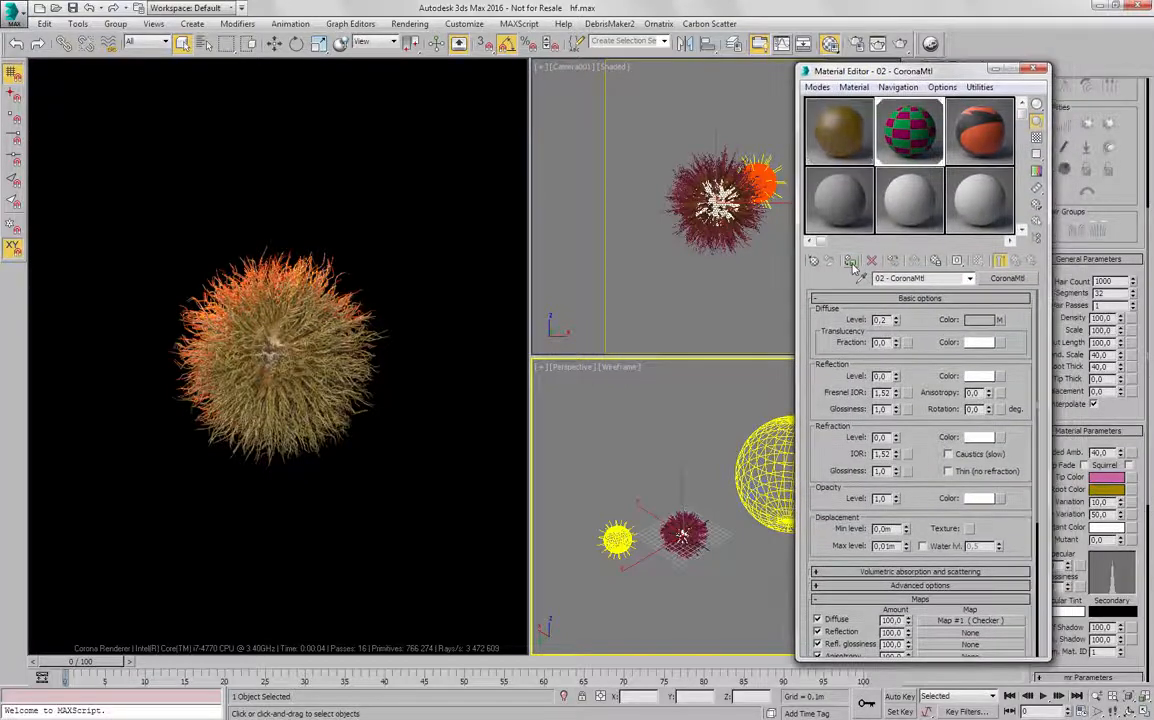
{"action": "left_click", "coordinate": [849, 261]}
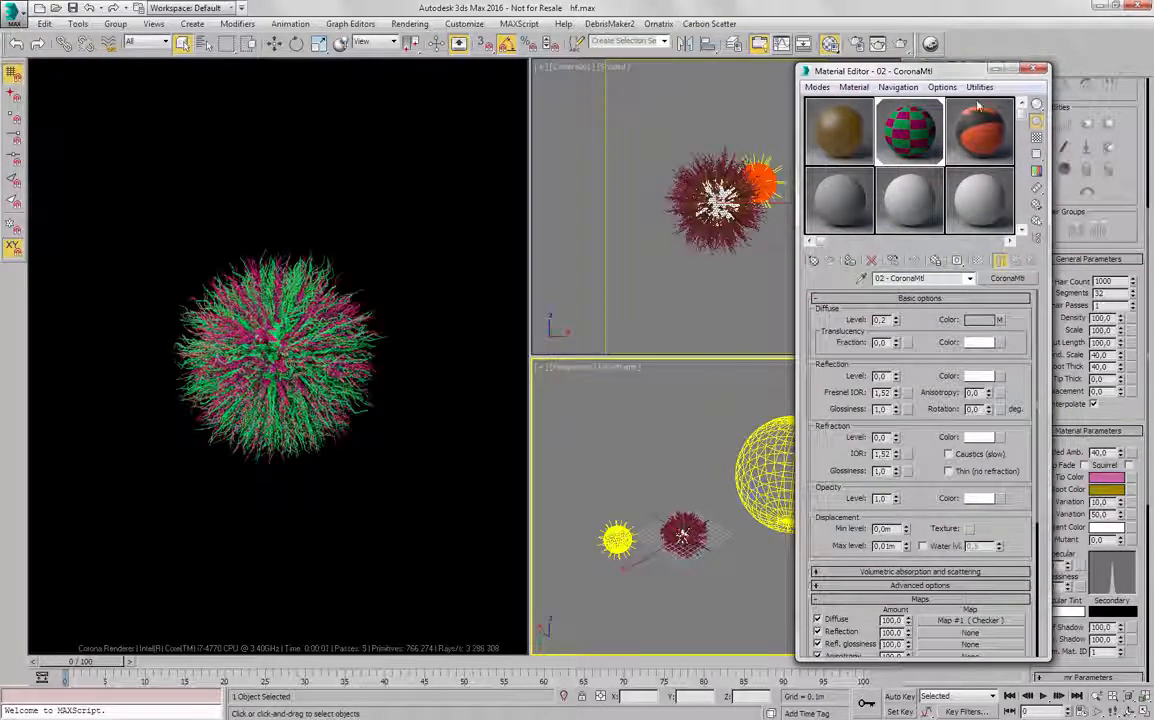
Turn off the UVW Map modifier on the hair-covered sphere.
{"action": "left_click", "coordinate": [1040, 69]}
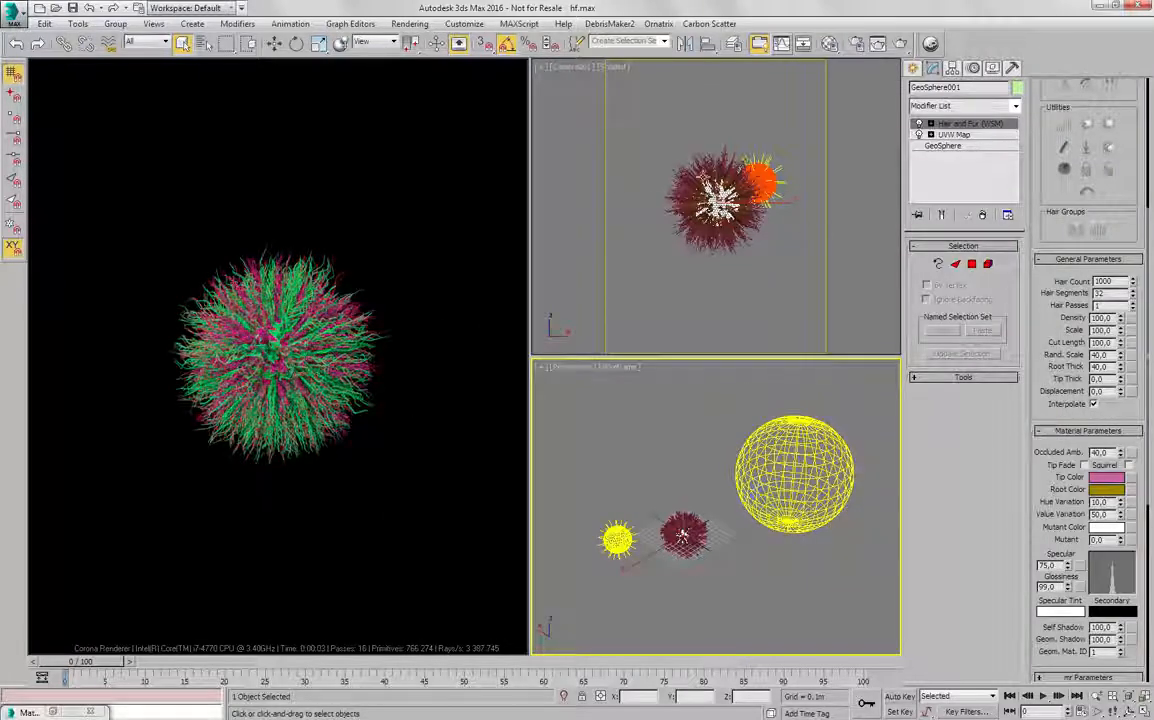
{"action": "left_click", "coordinate": [719, 209]}
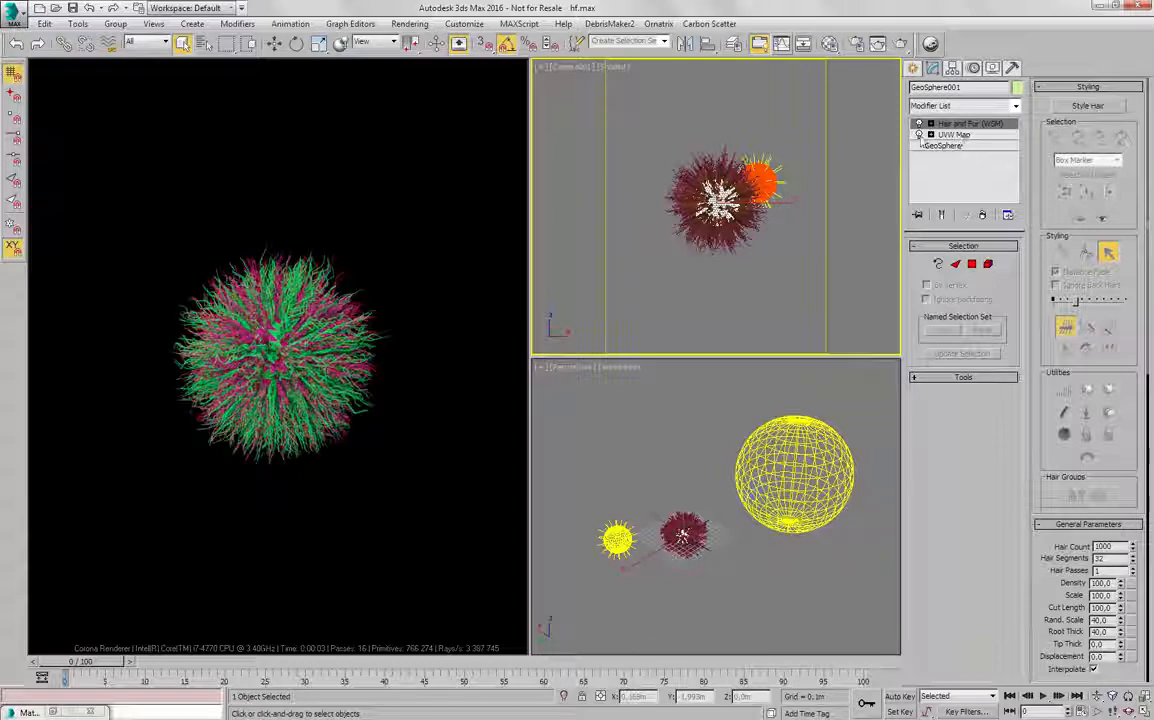
{"action": "left_click", "coordinate": [919, 135]}
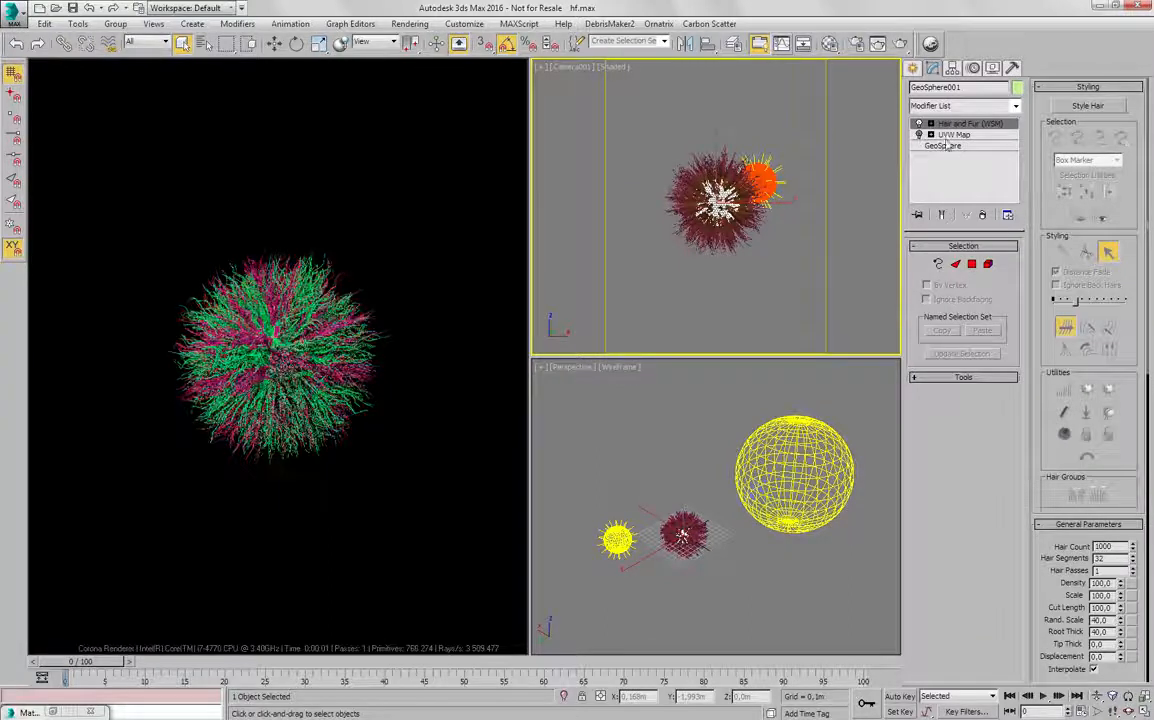
{"action": "left_click", "coordinate": [738, 266]}
{"action": "left_click", "coordinate": [716, 251]}
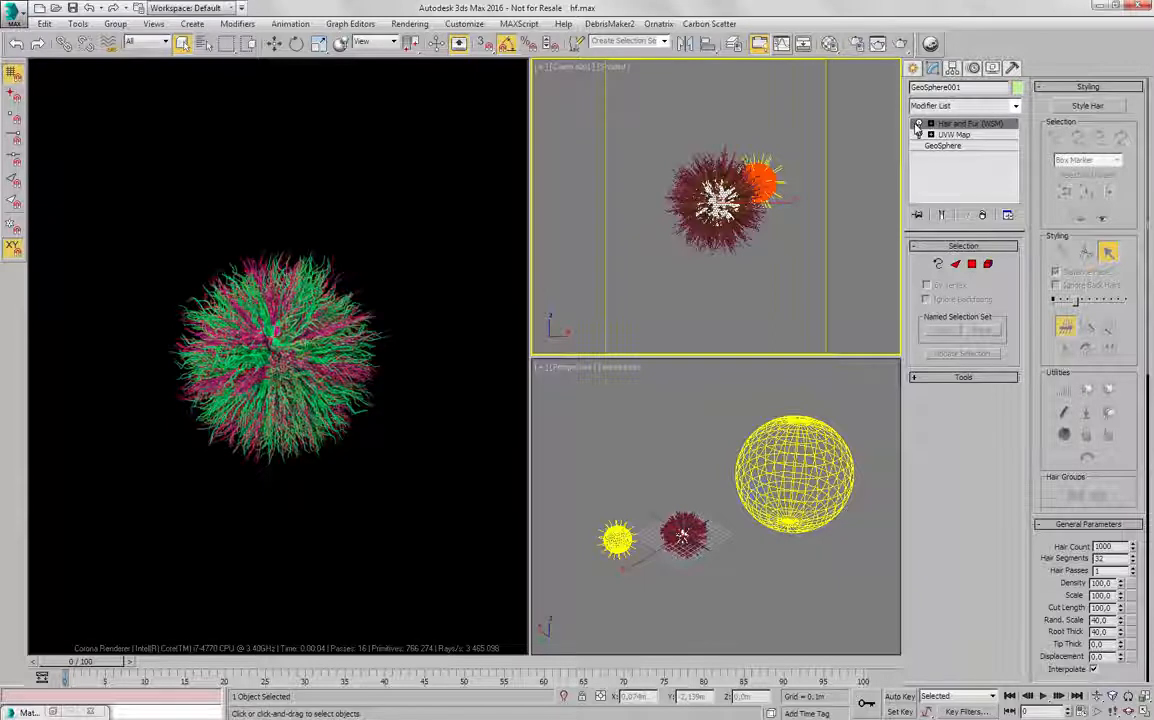
Toggle the Hair and Fur modifier off and back on to inspect the checker mapping on the bare sphere.
{"action": "left_click", "coordinate": [918, 123]}
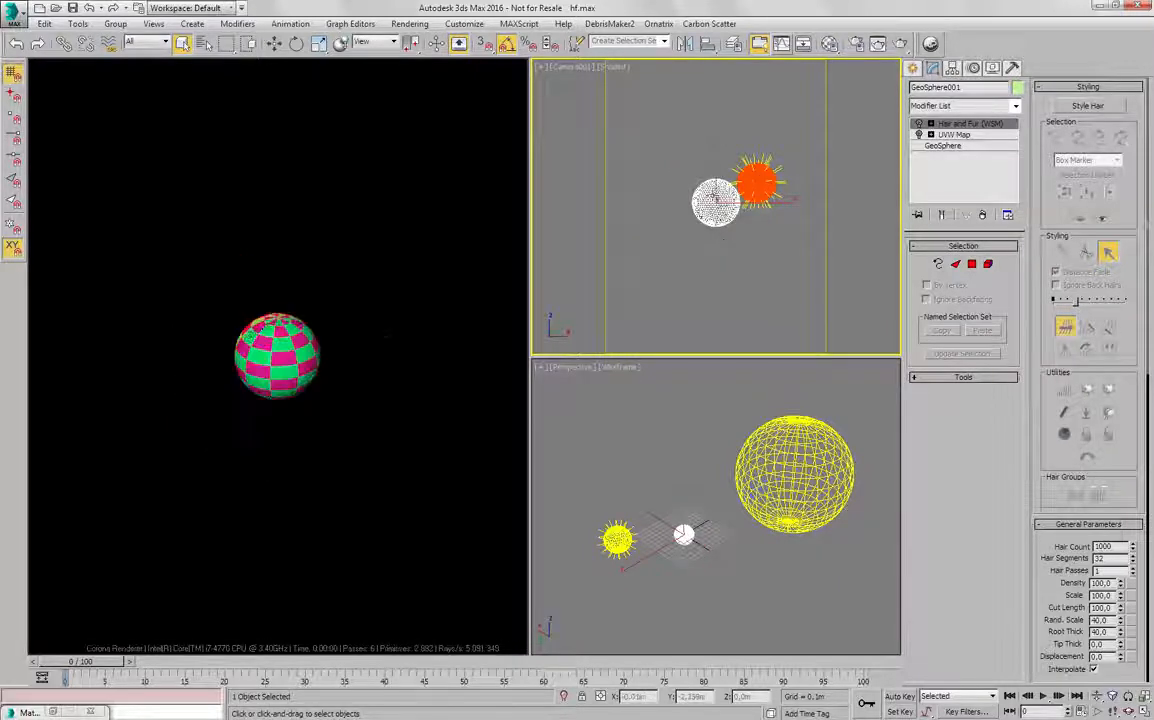
{"action": "left_click", "coordinate": [918, 123]}
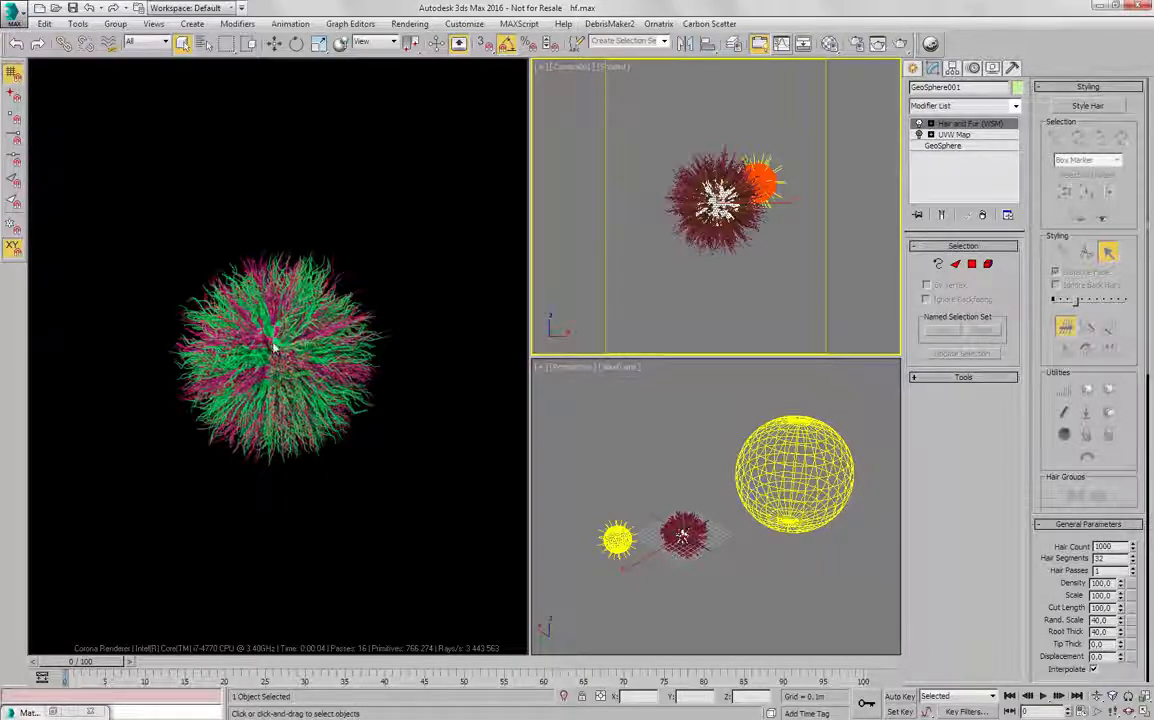
Assign the logo-mapped material 03 - CoronaMtl to the selected hair-covered sphere and put the Material Editor away.
{"action": "right_click", "coordinate": [714, 464]}
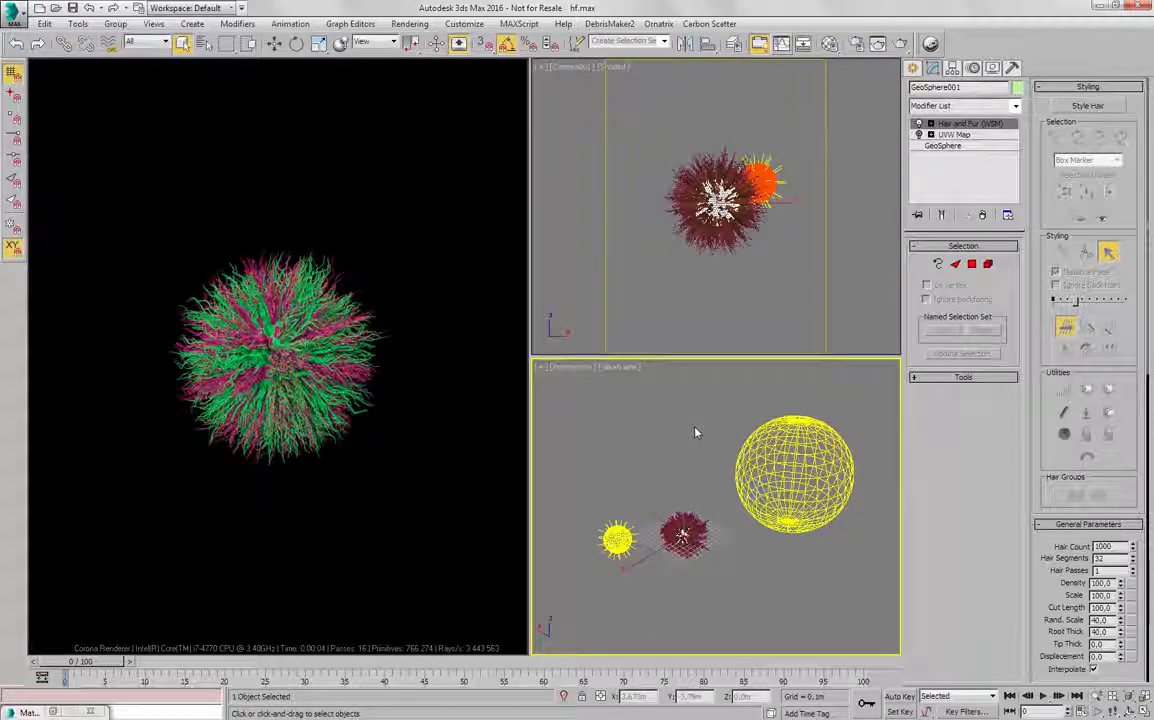
{"action": "key", "text": "m"}
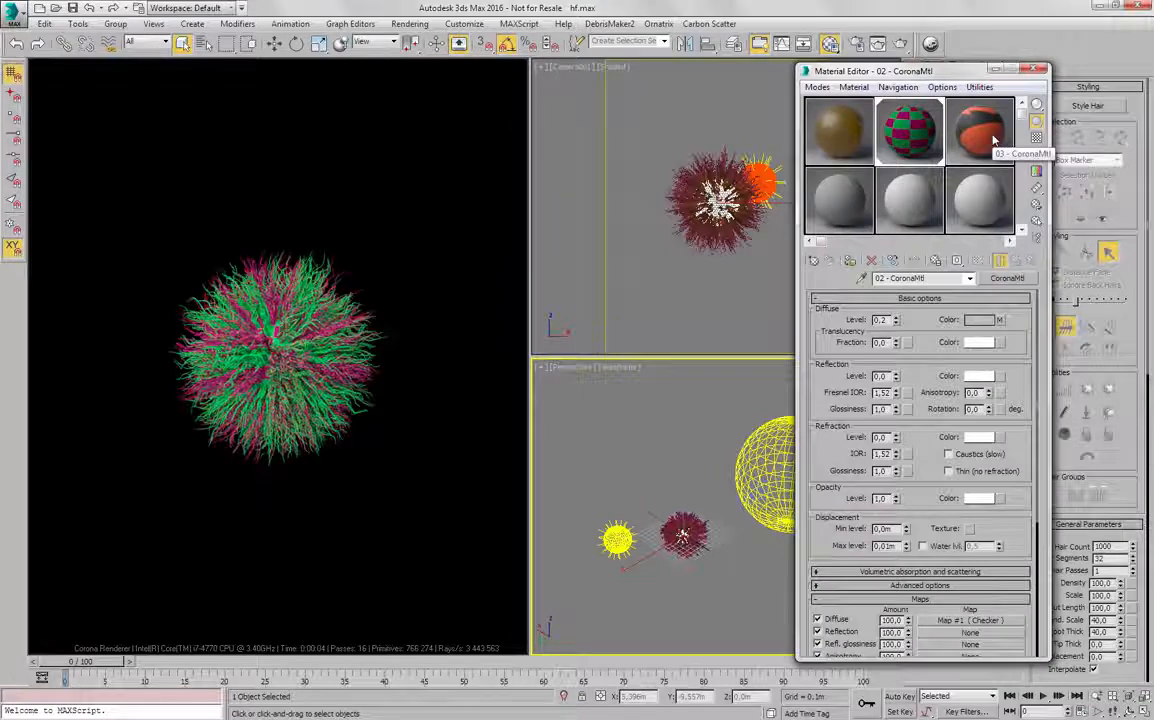
{"action": "left_click", "coordinate": [990, 138]}
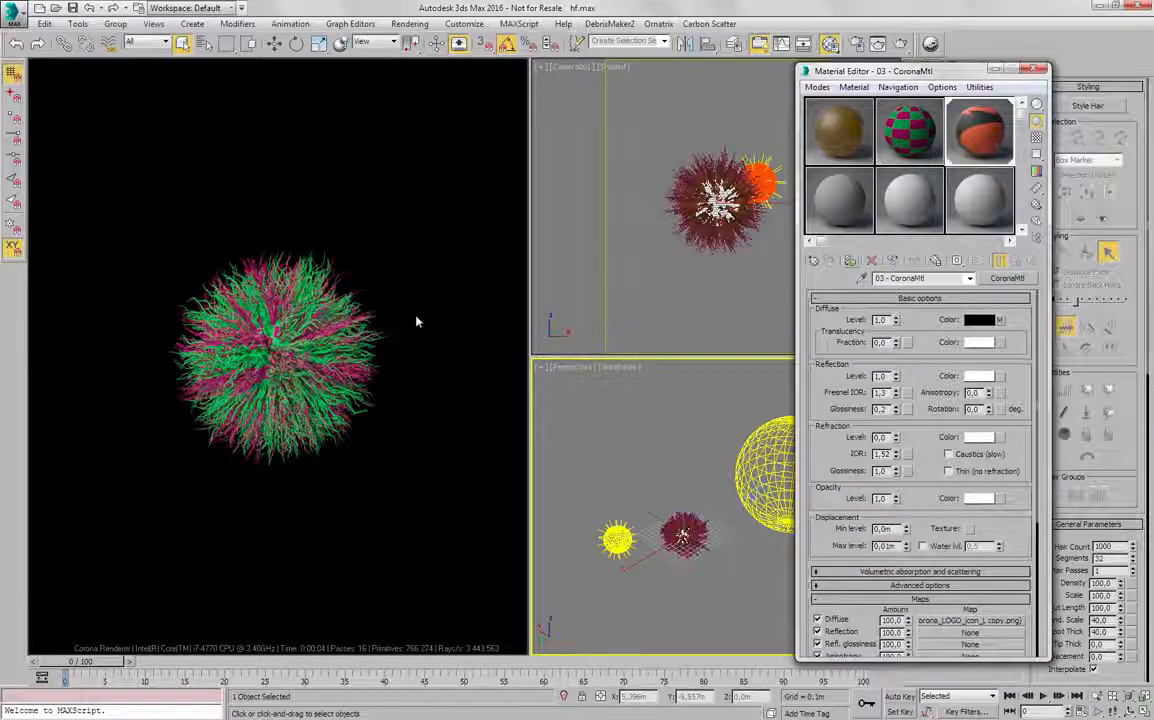
{"action": "left_click_drag", "start_coordinate": [417, 321], "coordinate": [417, 321]}
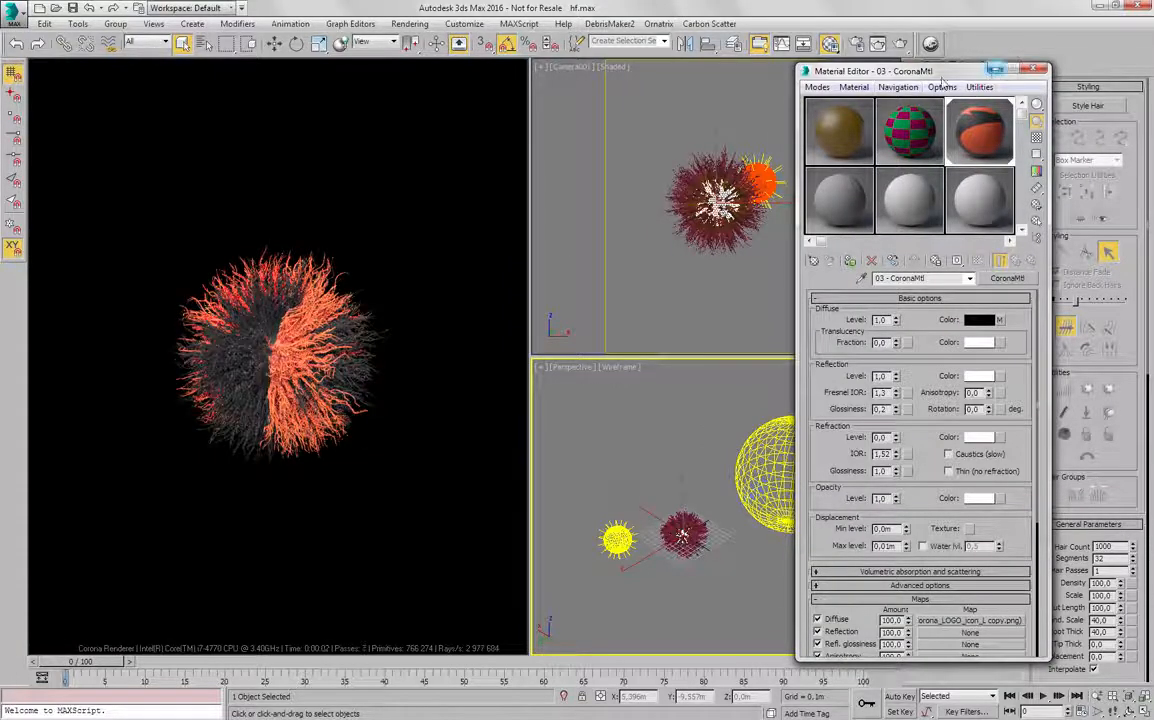
{"action": "left_click", "coordinate": [996, 69]}
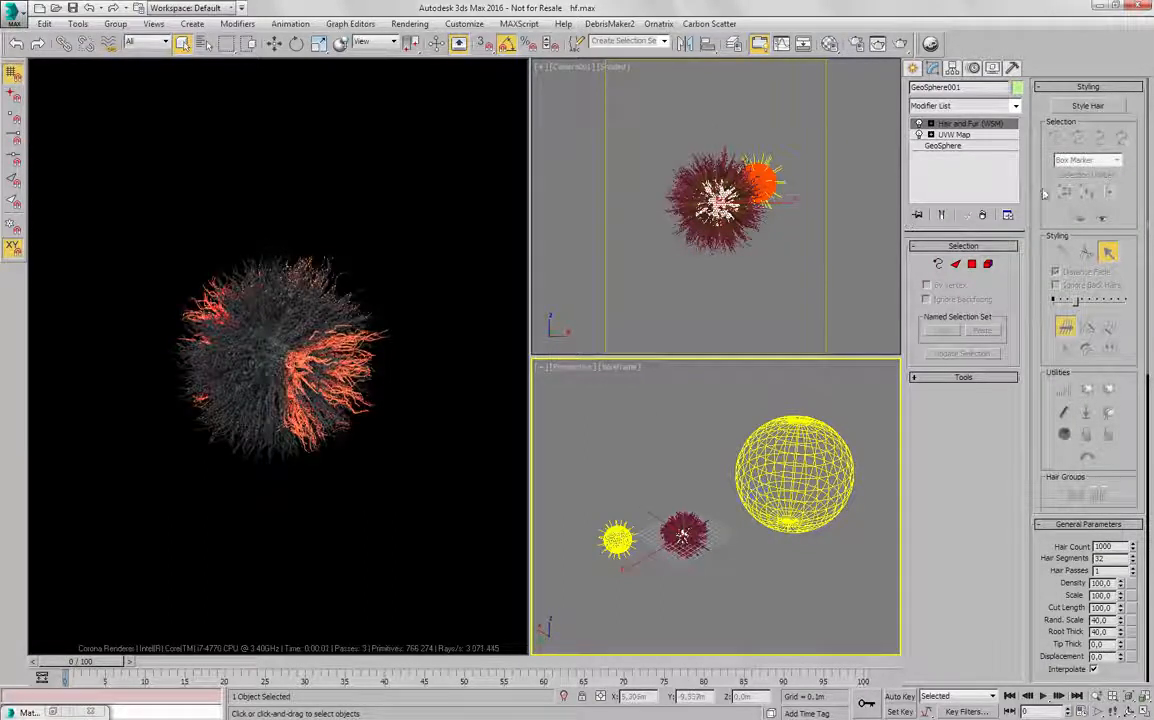
Turn off the sphere's Hair and Fur modifier to show the logo texture on the bare surface.
{"action": "left_click", "coordinate": [919, 123]}
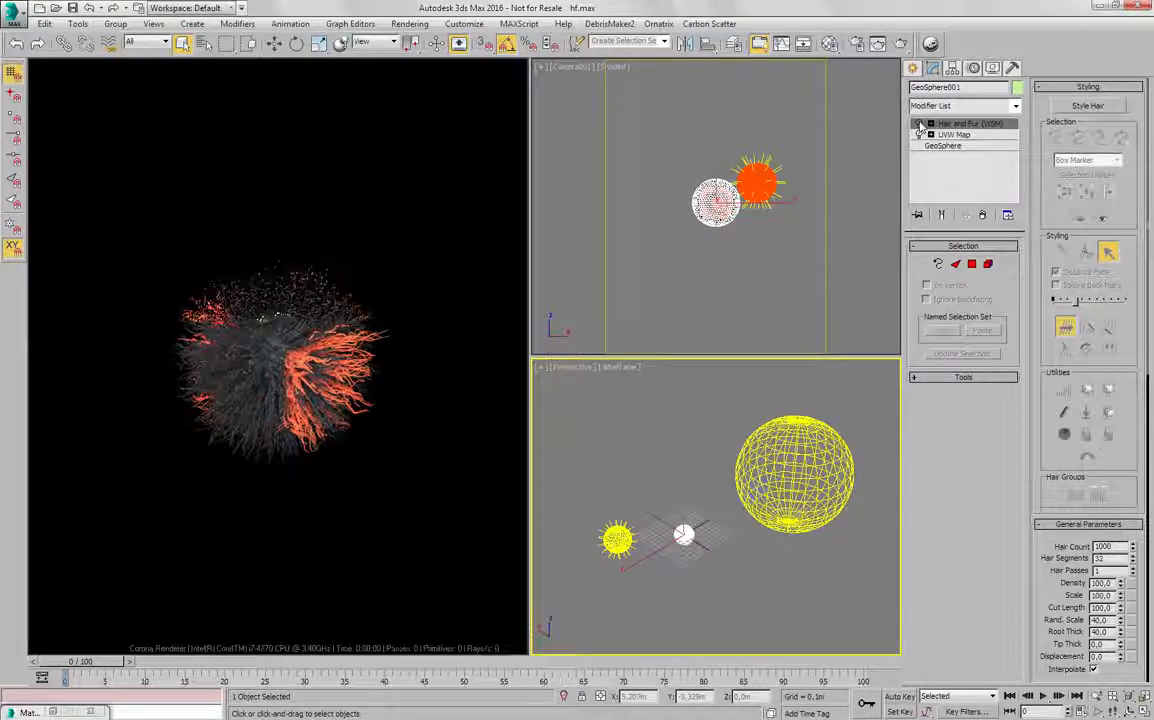
{"action": "left_click", "coordinate": [679, 455]}
{"action": "left_click", "coordinate": [740, 228]}
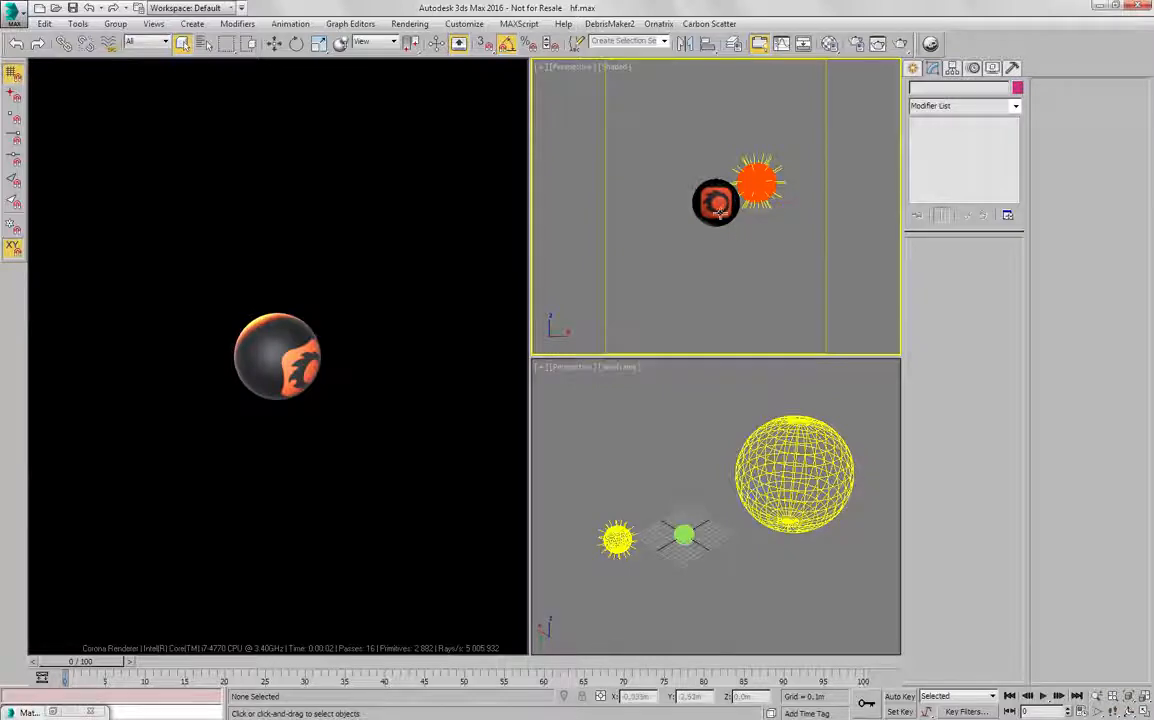
{"action": "left_click", "coordinate": [714, 203]}
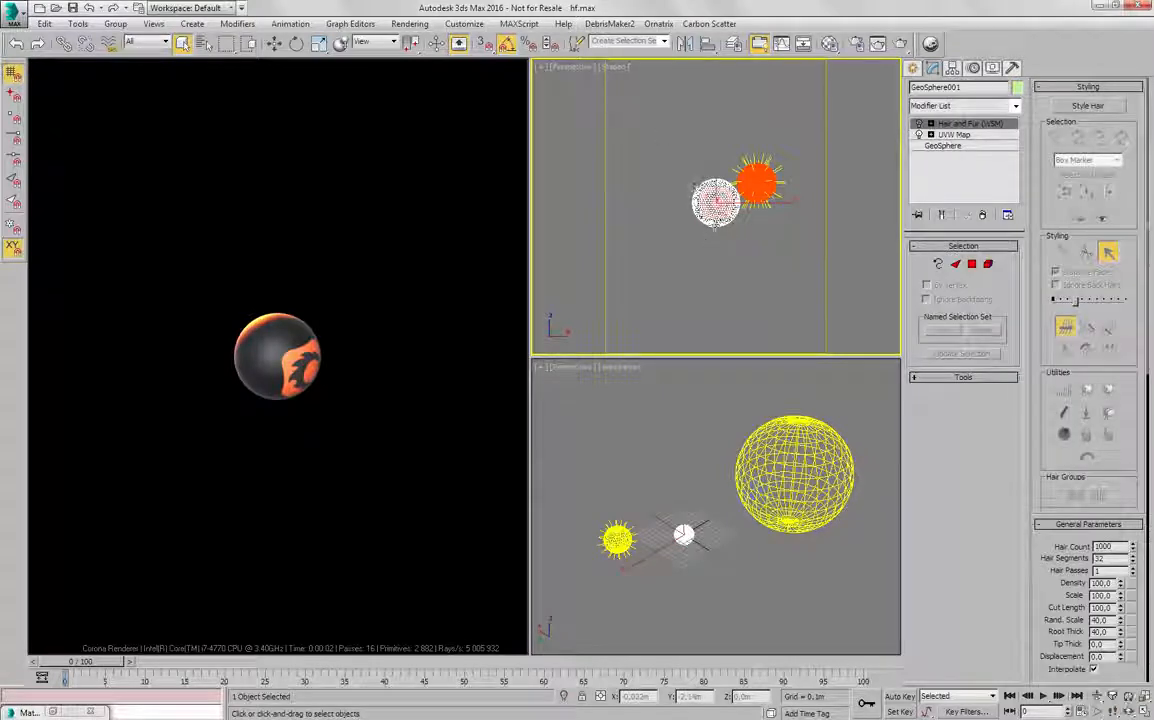
Switch the shaded perspective viewport to Camera001 and set that camera view as the one to render in Render Setup.
{"action": "key", "text": "c"}
{"action": "left_click", "coordinate": [857, 44]}
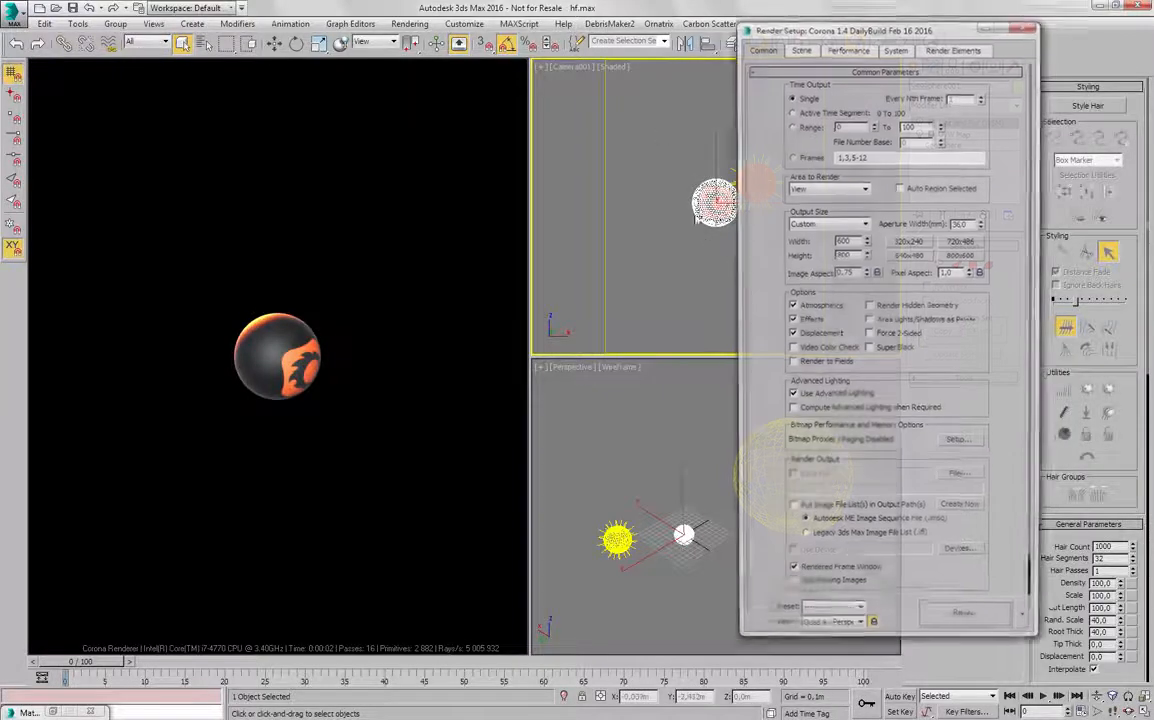
{"action": "left_click", "coordinate": [873, 634]}
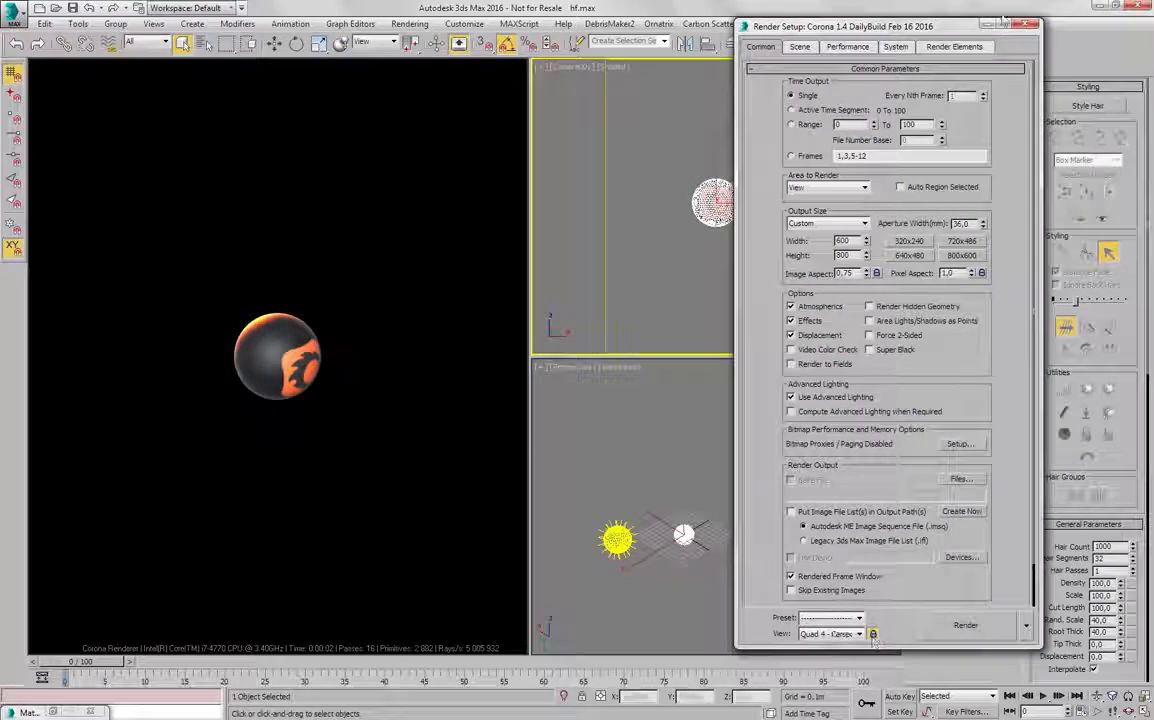
{"action": "key", "text": "F10"}
{"action": "left_click", "coordinate": [716, 258]}
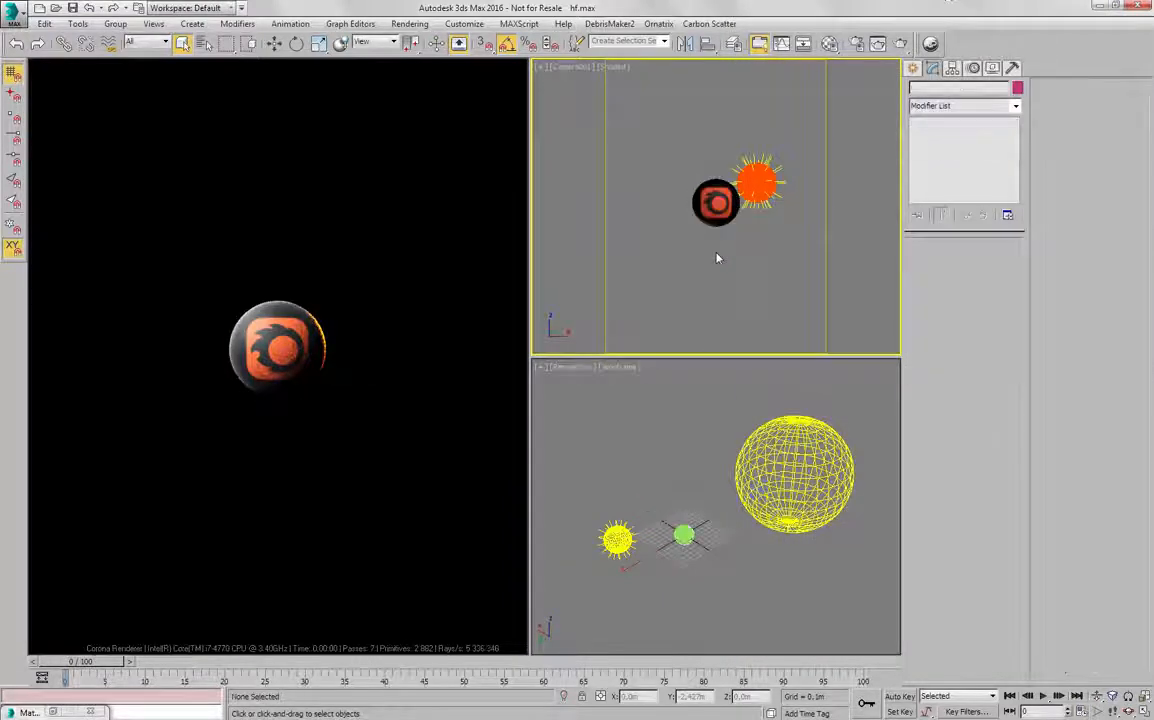
Select the logo-mapped sphere and turn its Hair and Fur modifier back on.
{"action": "left_click", "coordinate": [694, 195]}
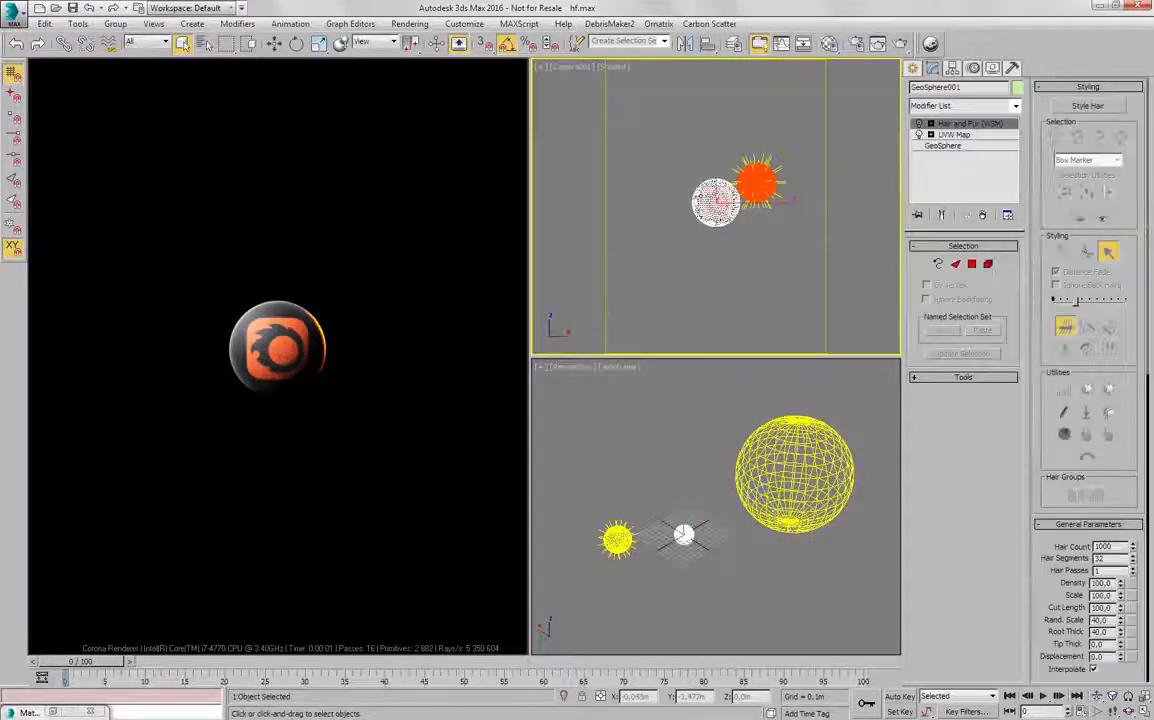
{"action": "left_click", "coordinate": [918, 123]}
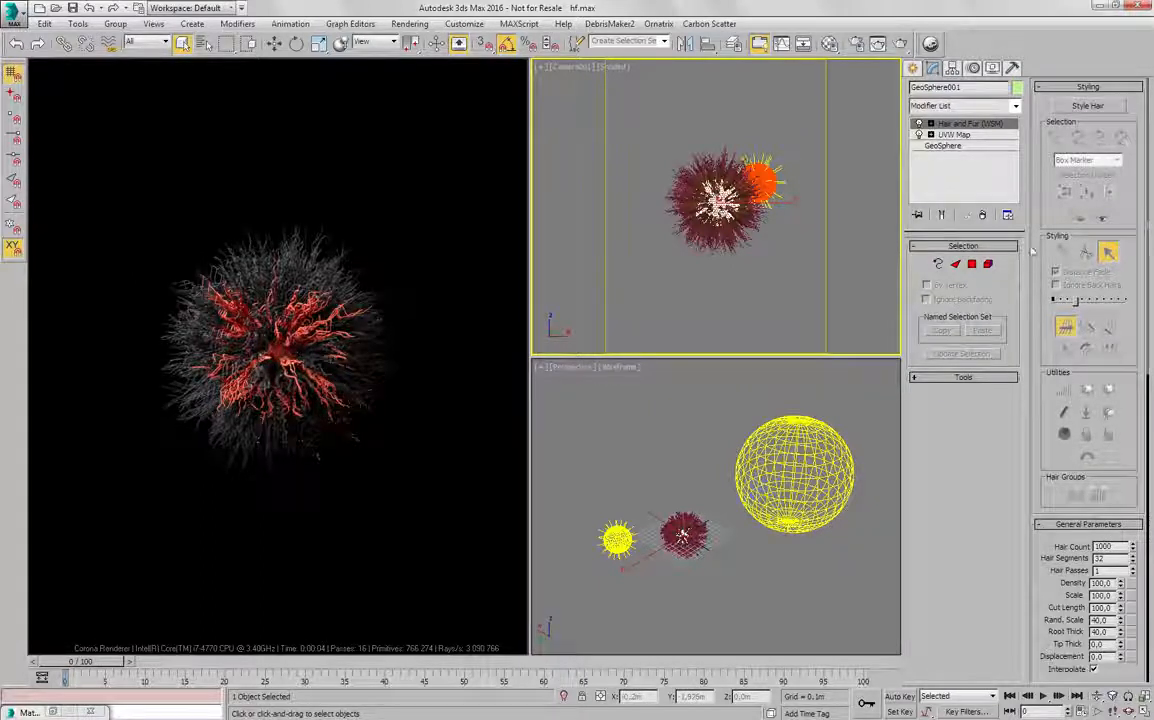
{"action": "scroll", "coordinate": [1045, 222], "scroll_direction": "down", "scroll_amount": 5}
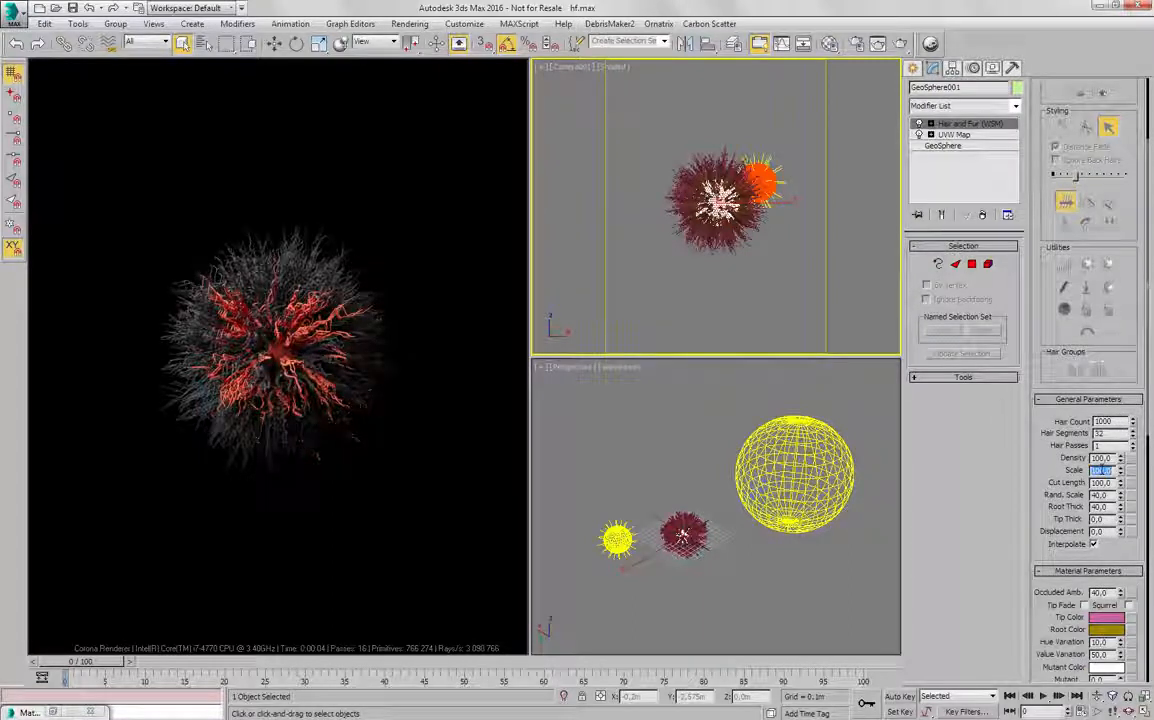
Clone the hair-covered sphere in place as an independent copy.
{"action": "right_click", "coordinate": [692, 404]}
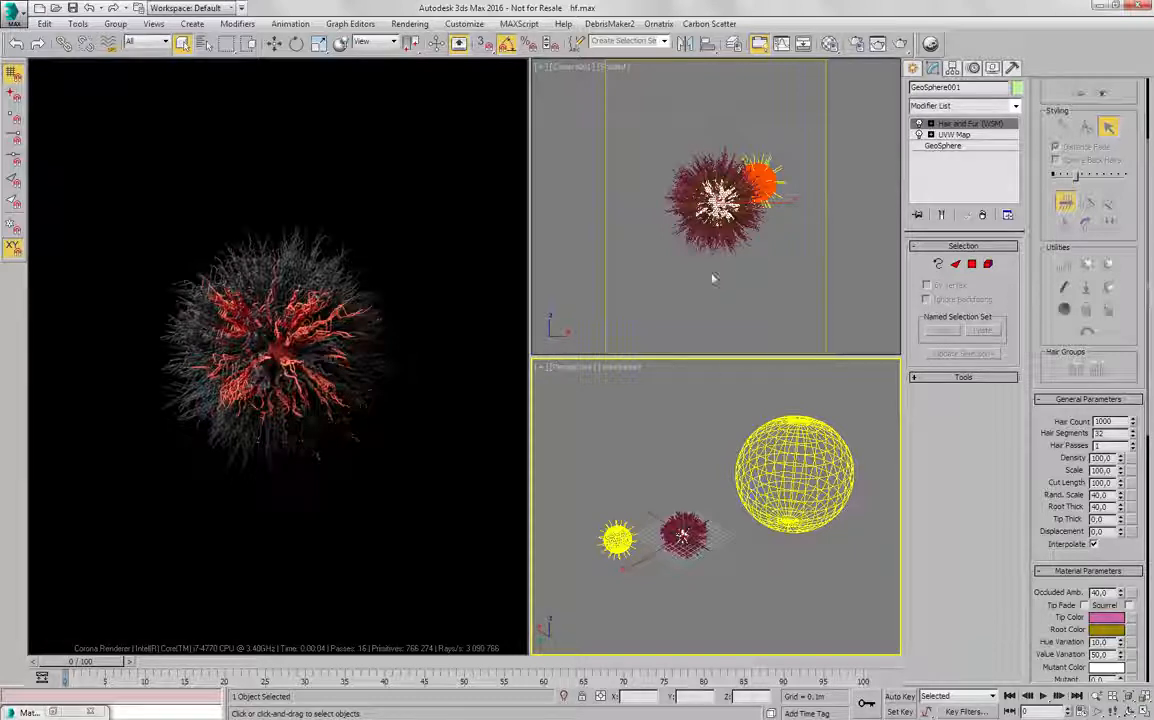
{"action": "right_click", "coordinate": [689, 408]}
{"action": "left_click", "coordinate": [645, 453]}
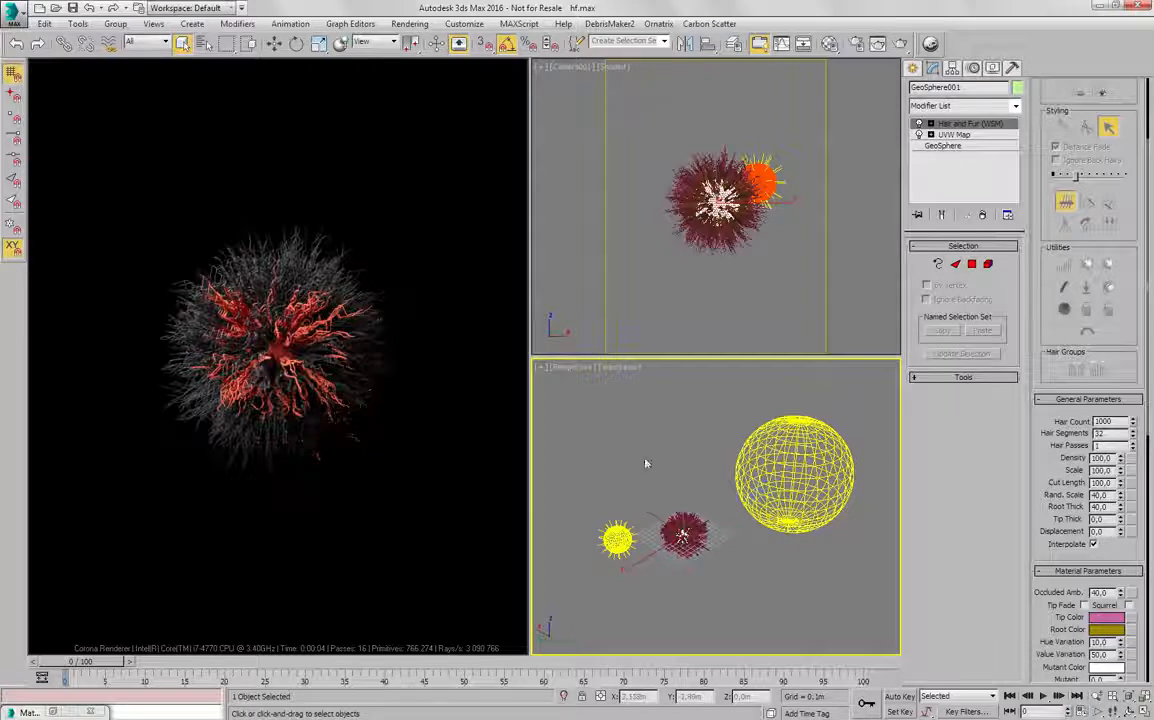
{"action": "key", "text": "ctrl+v"}
{"action": "left_click", "coordinate": [522, 330]}
{"action": "left_click", "coordinate": [538, 416]}
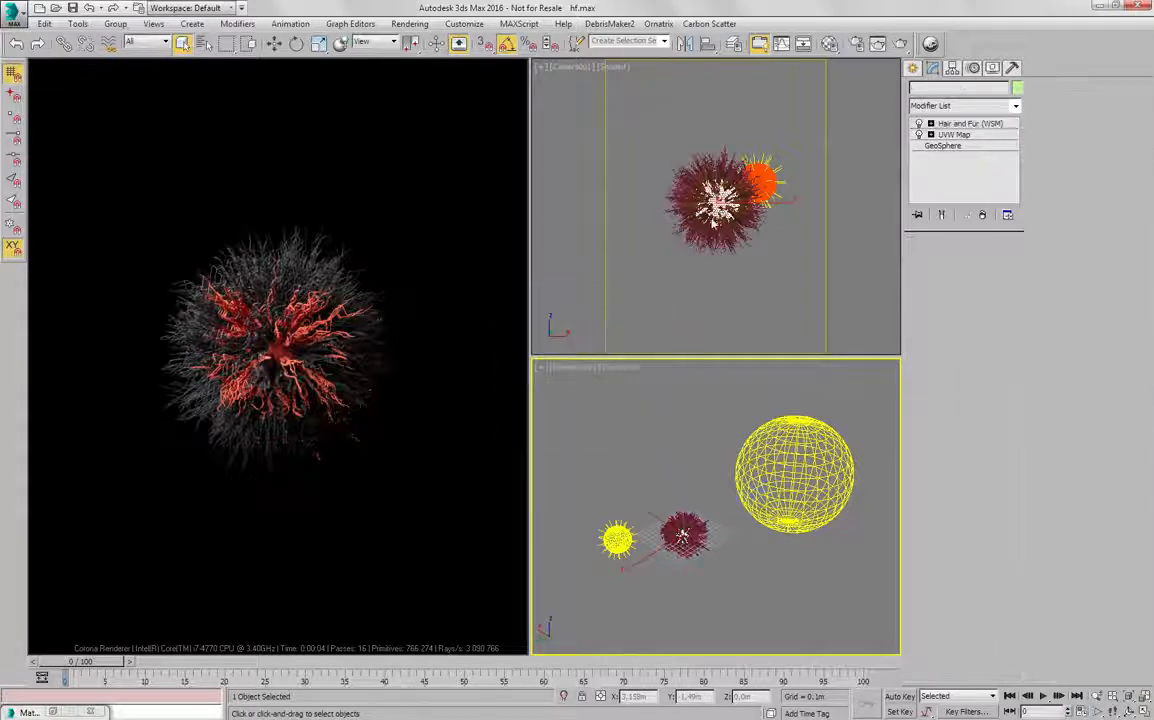
Delete the Hair and Fur modifier from the cloned sphere and rename the clone "base".
{"action": "right_click", "coordinate": [955, 124]}
{"action": "left_click", "coordinate": [987, 146]}
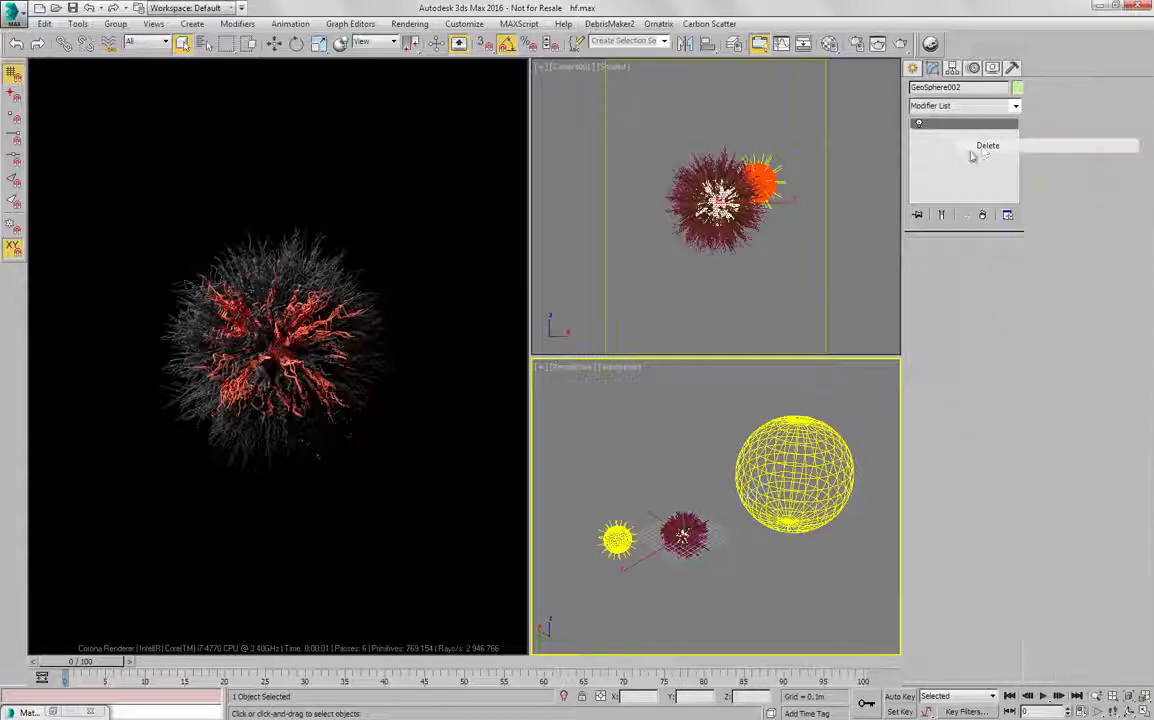
{"action": "left_click", "coordinate": [938, 87]}
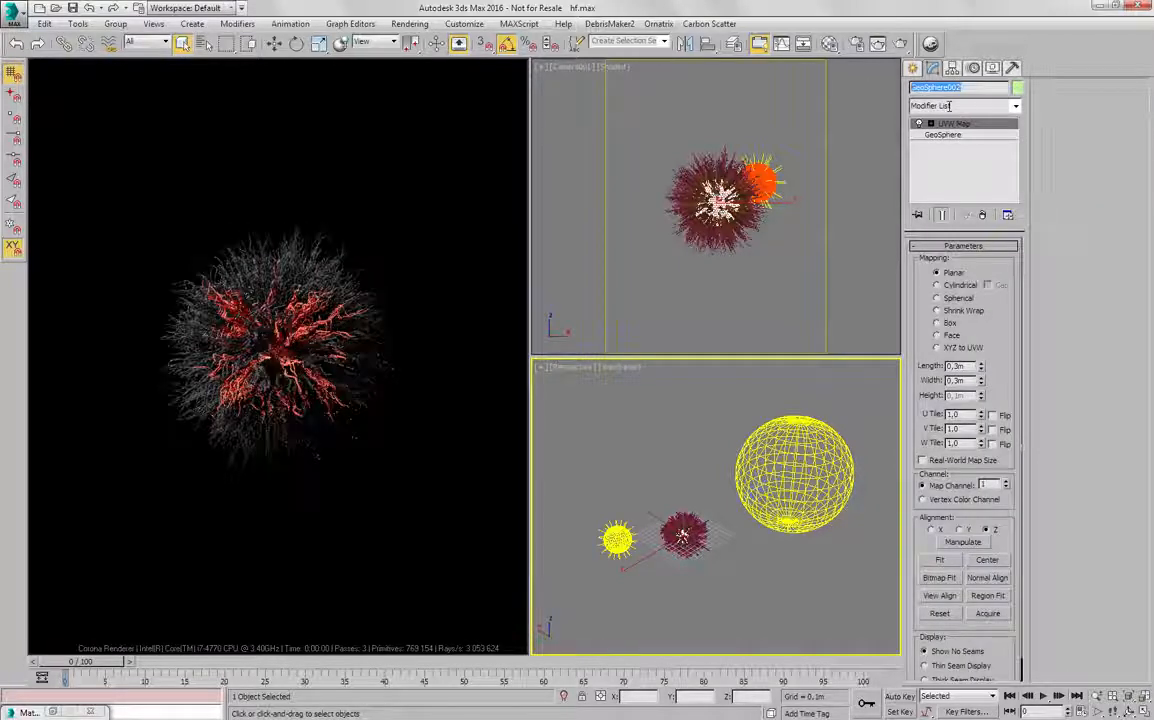
{"action": "type", "text": "base"}
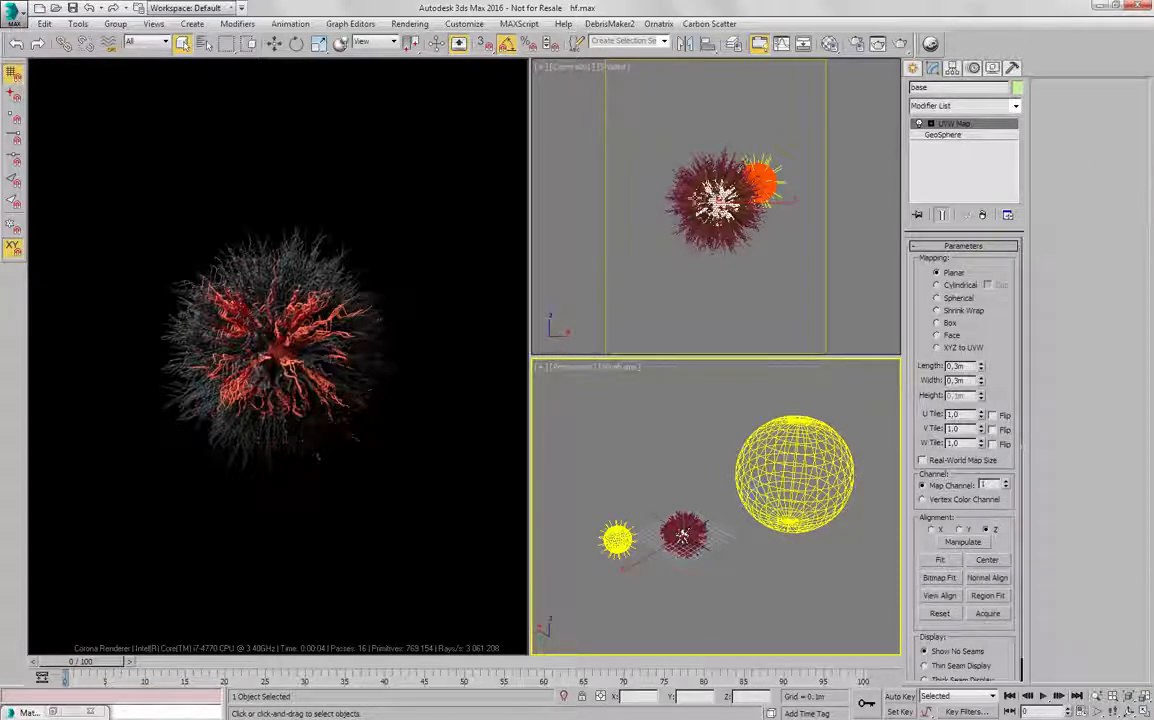
Select GeoSphere001 by name from the scene list and rename it "hair".
{"action": "left_click", "coordinate": [686, 179]}
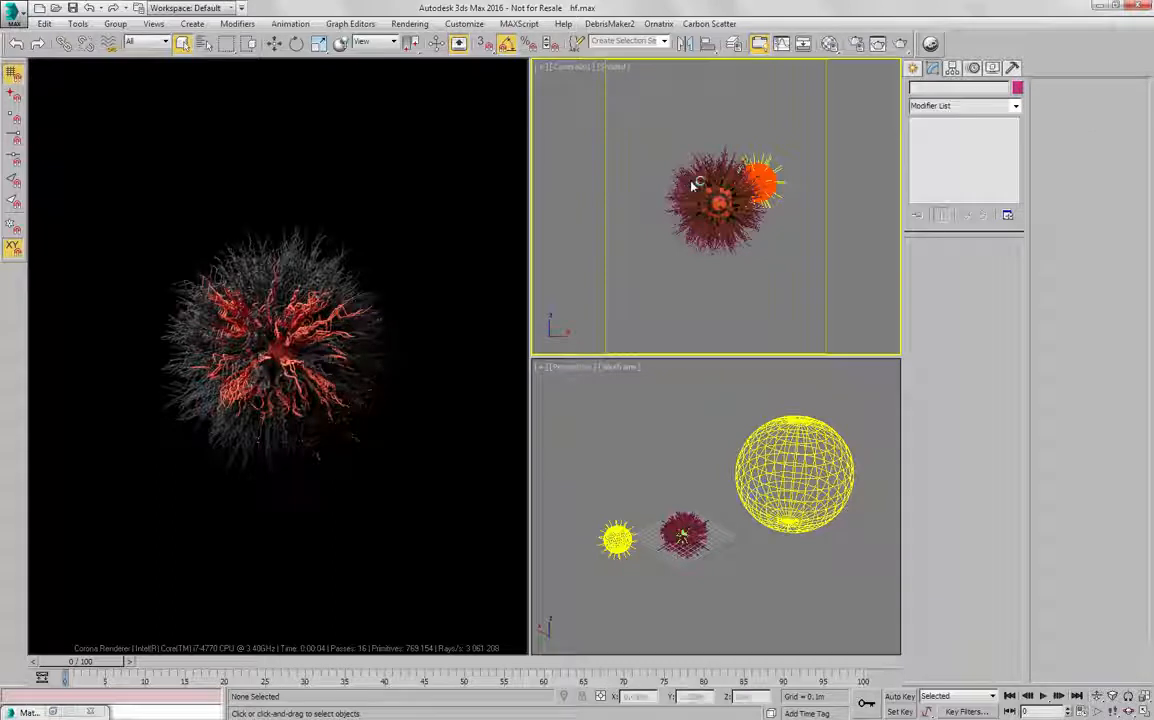
{"action": "left_click", "coordinate": [709, 180]}
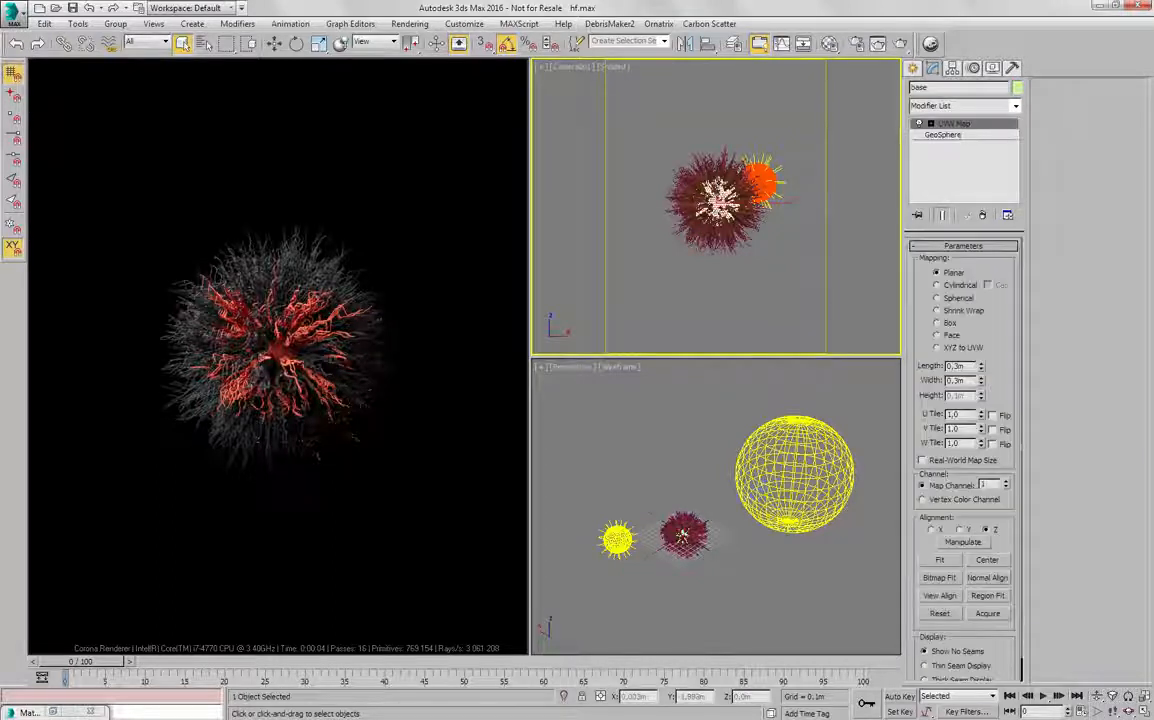
{"action": "key", "text": "h"}
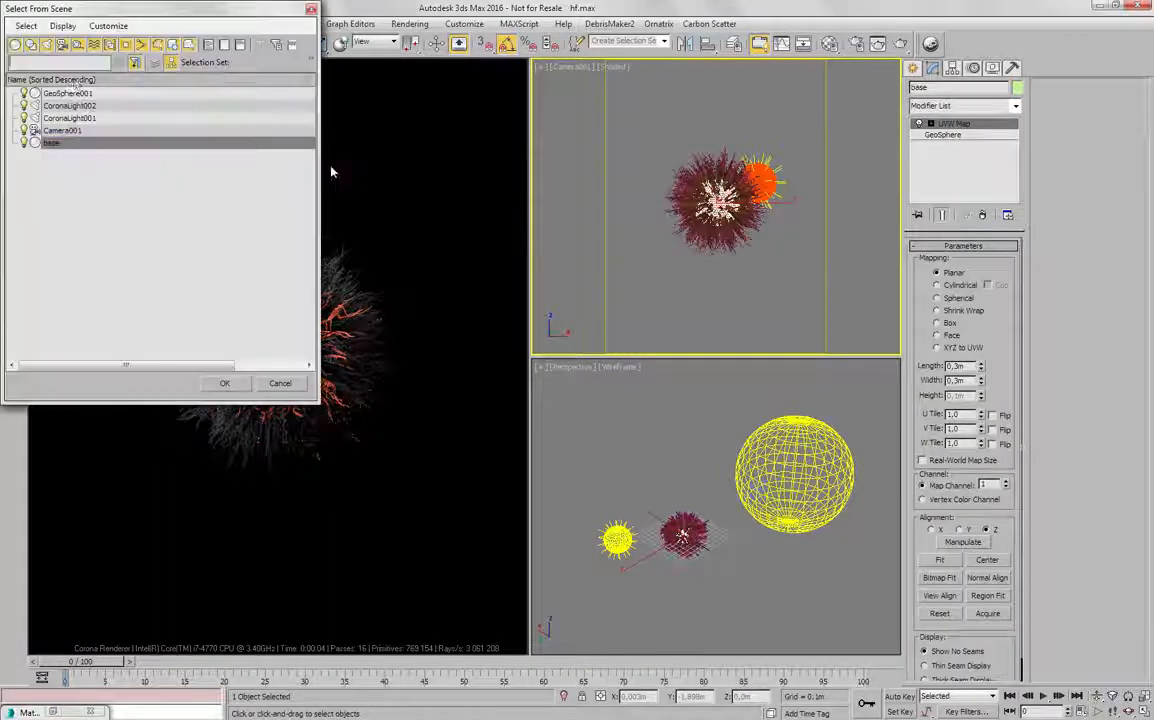
{"action": "left_click", "coordinate": [93, 94]}
{"action": "left_click", "coordinate": [233, 382]}
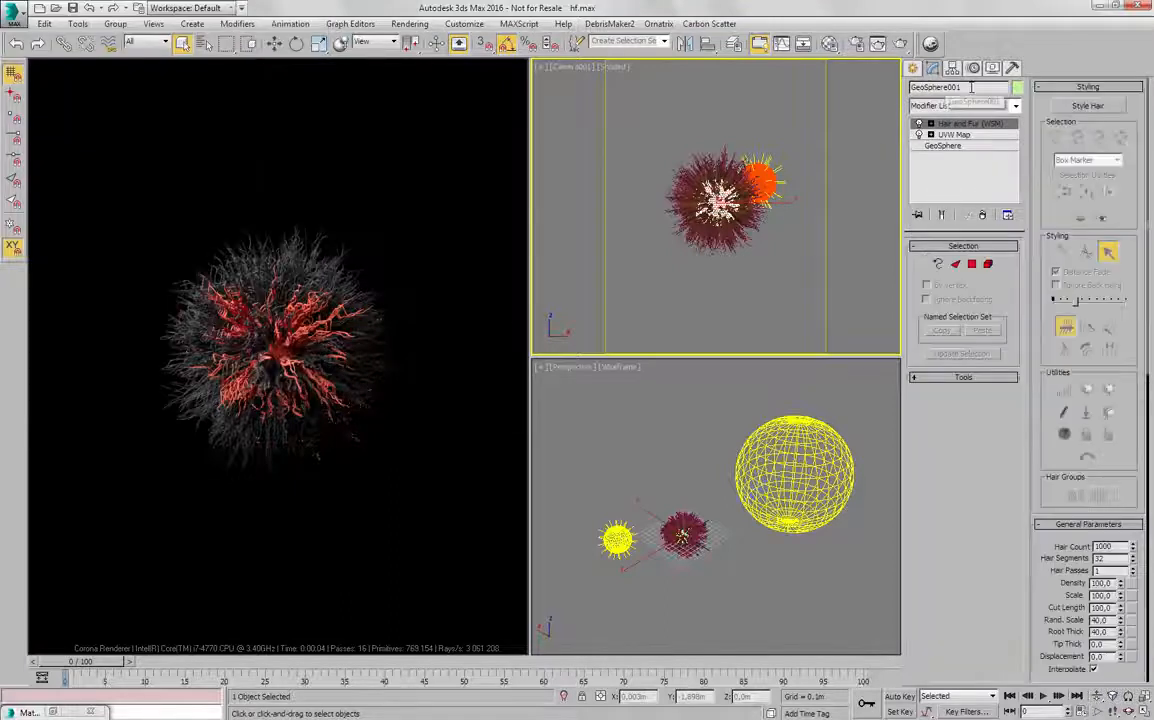
{"action": "type", "text": "hair"}
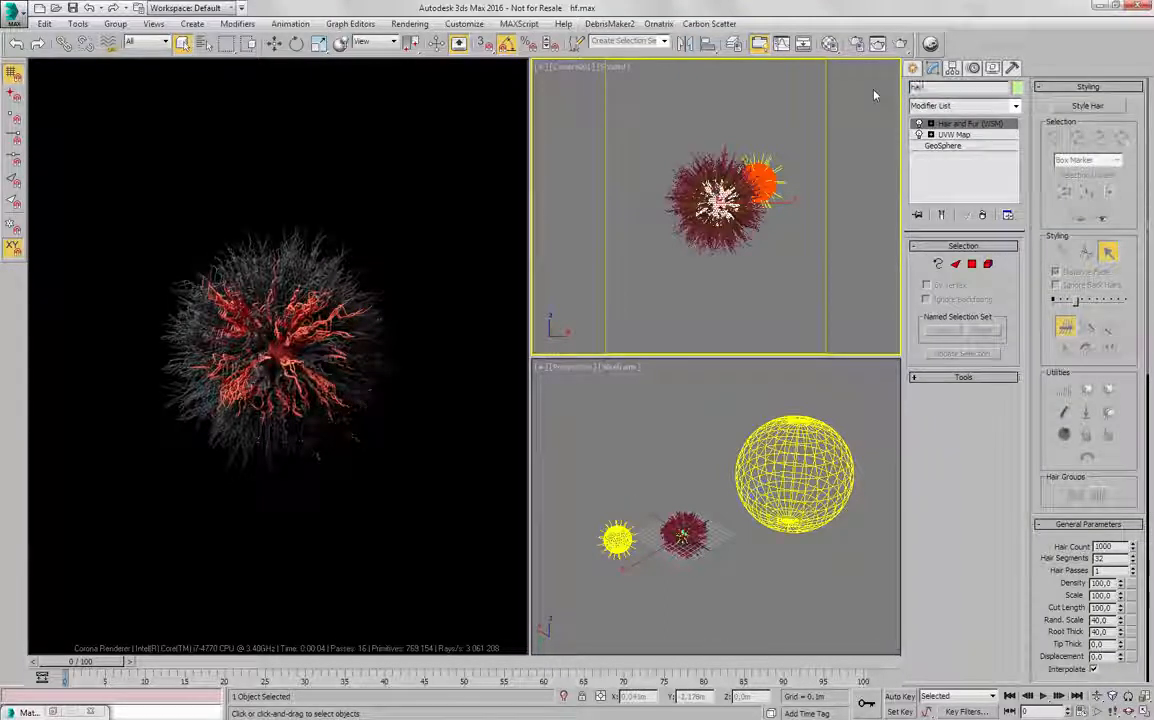
Disable the Renderable option in the hair object's properties and deselect the object.
{"action": "right_click", "coordinate": [618, 136]}
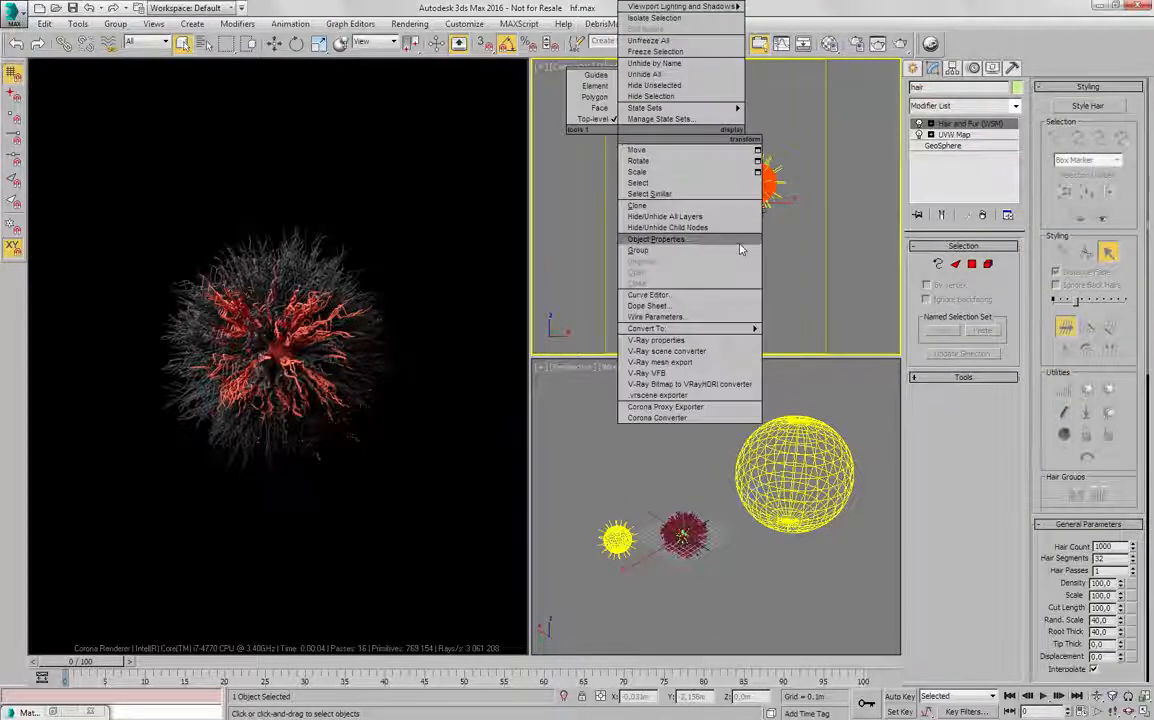
{"action": "left_click", "coordinate": [658, 239]}
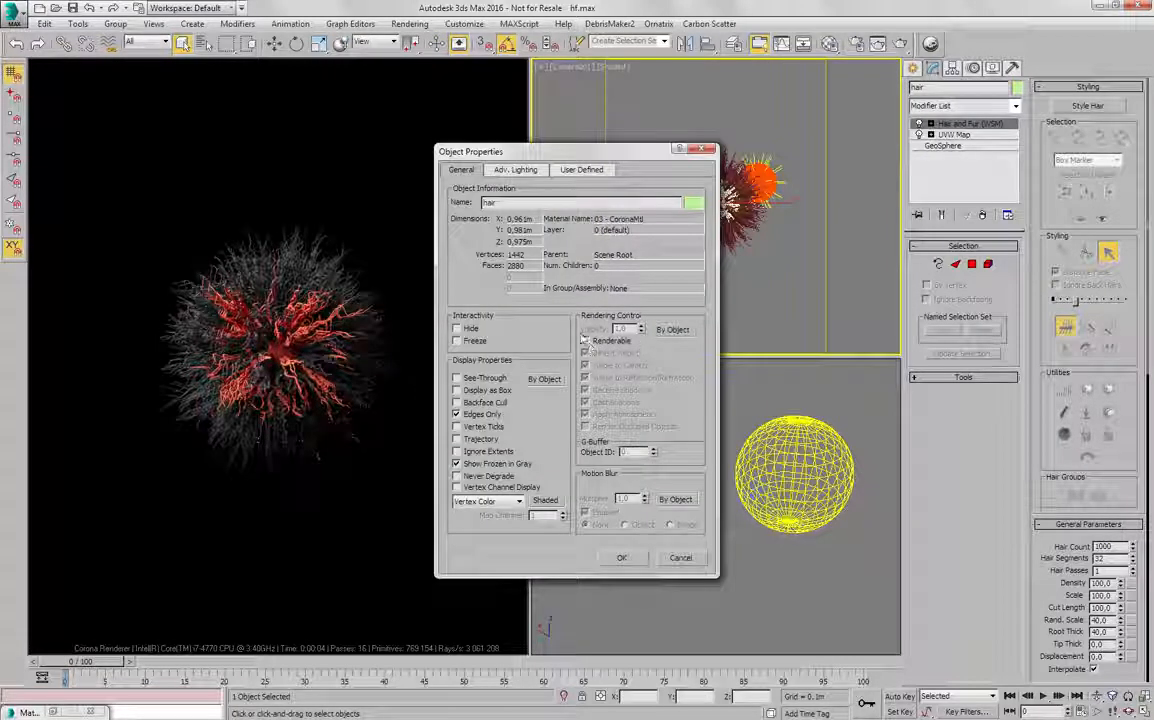
{"action": "left_click", "coordinate": [632, 558]}
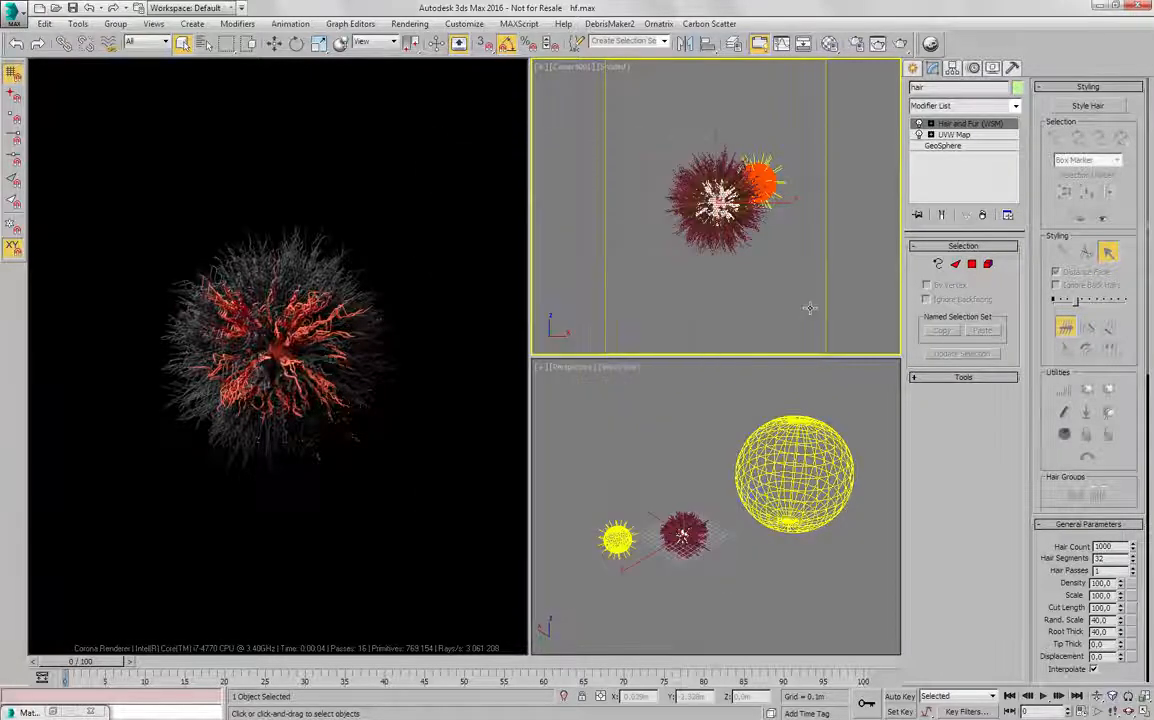
{"action": "left_click", "coordinate": [684, 268]}
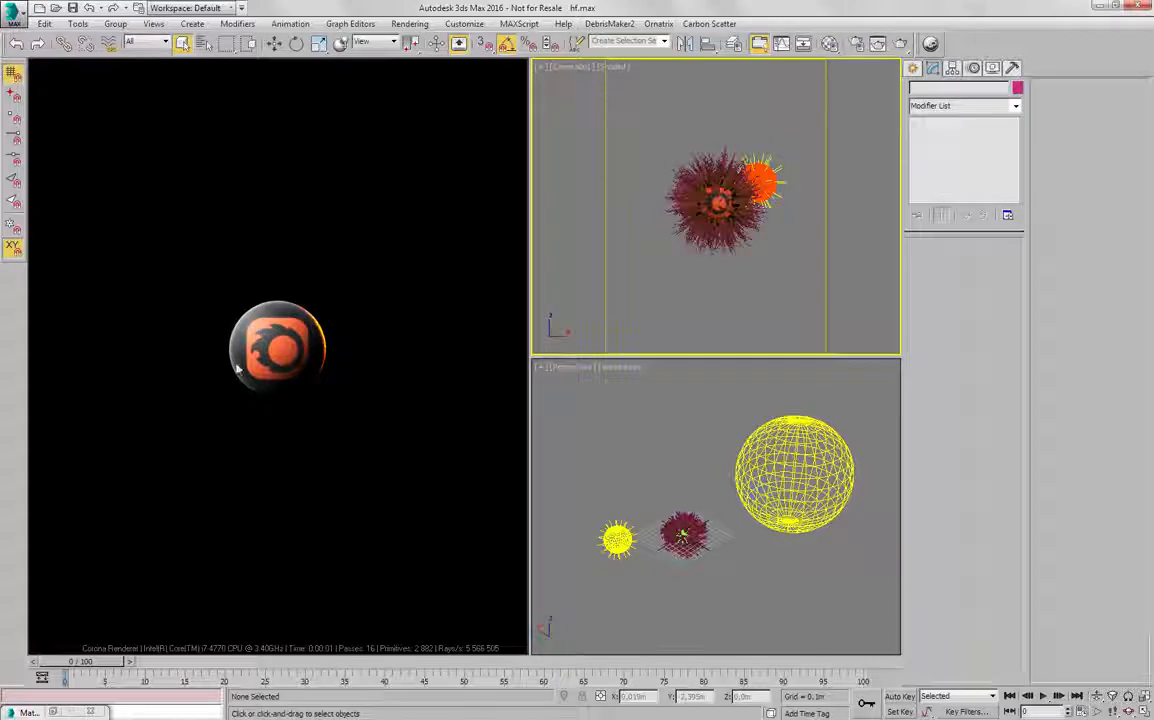
Assign the green and pink checker material 02 - CoronaMtl to the hair object, leaving nothing selected.
{"action": "left_click", "coordinate": [729, 204]}
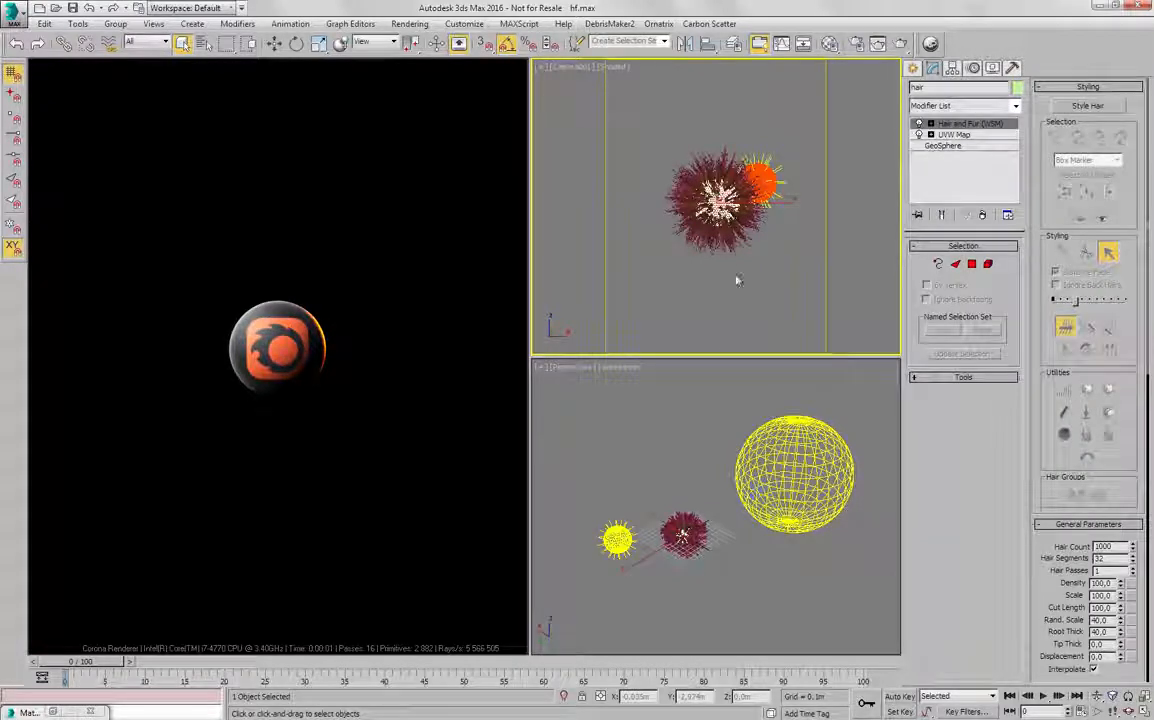
{"action": "key", "text": "m"}
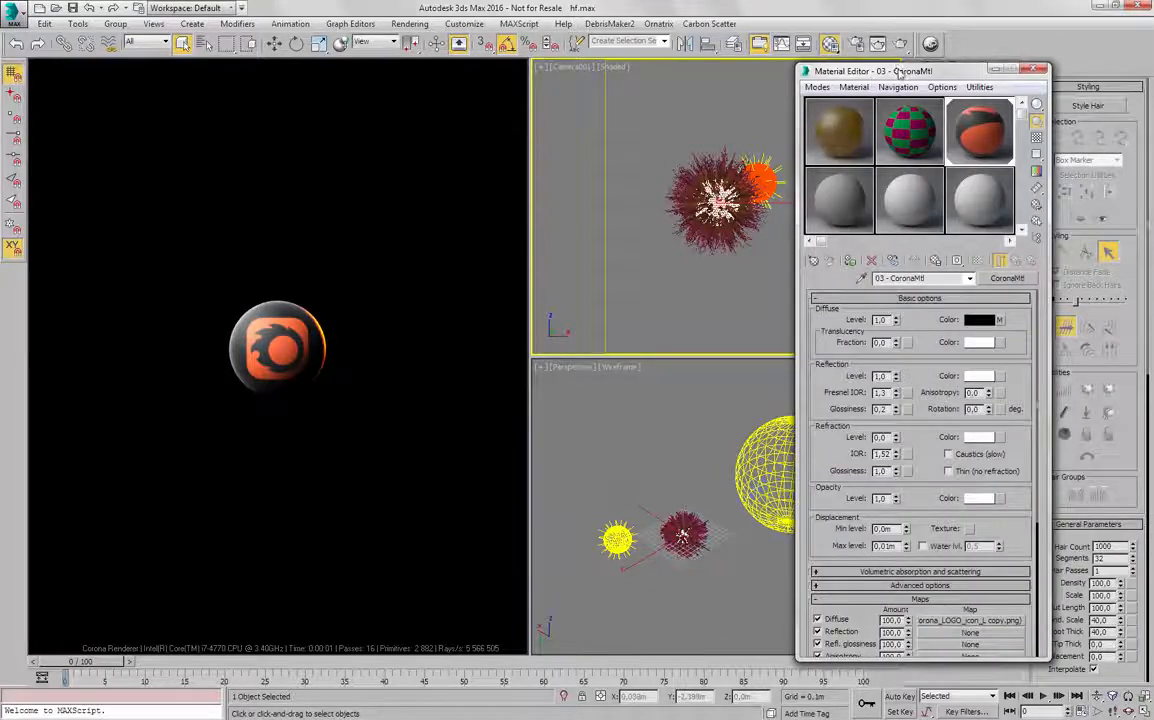
{"action": "left_click_drag", "start_coordinate": [870, 20], "coordinate": [476, 89]}
{"action": "left_click", "coordinate": [497, 157]}
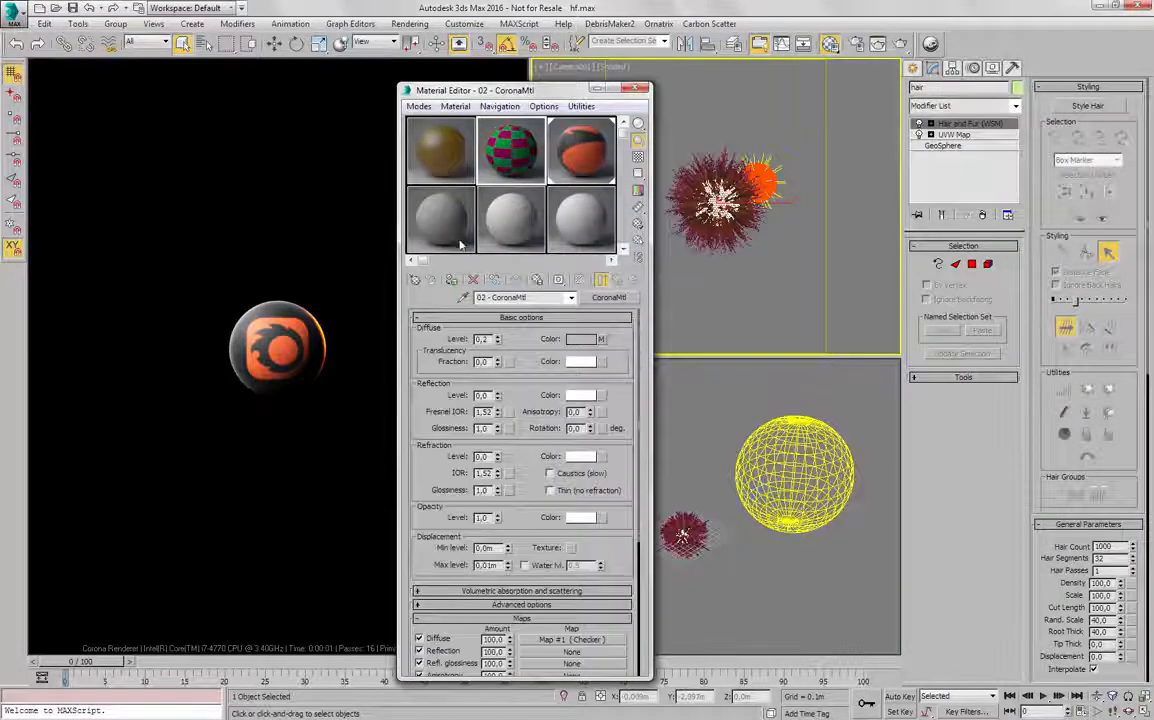
{"action": "left_click", "coordinate": [795, 298]}
Select the base object by name, assign it the plain grey material 07 - CoronaMtl, and clear the selection.
{"action": "key", "text": "h"}
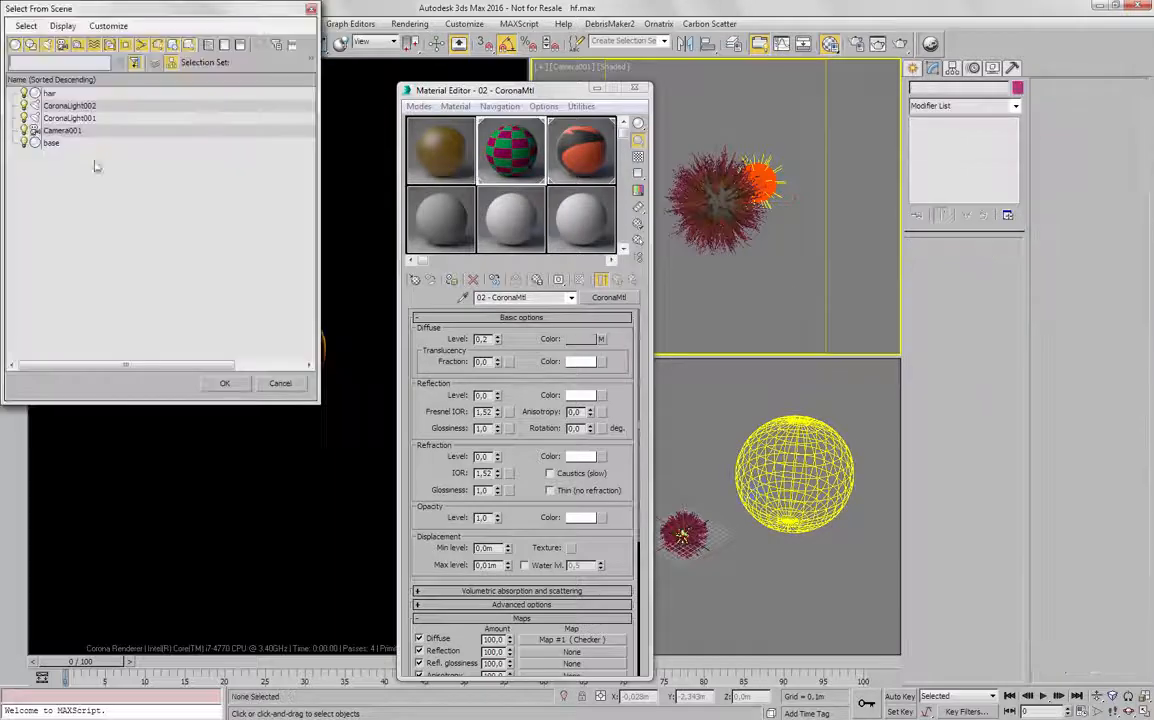
{"action": "left_click", "coordinate": [60, 143]}
{"action": "left_click", "coordinate": [222, 381]}
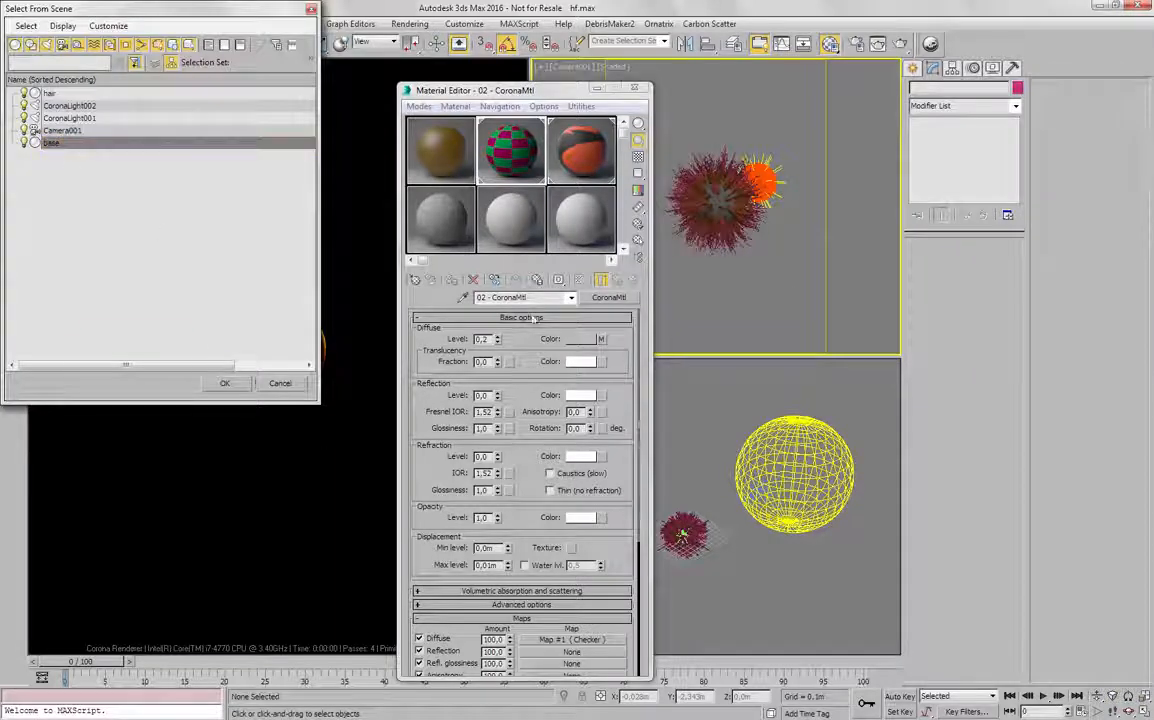
{"action": "left_click", "coordinate": [510, 224]}
{"action": "left_click", "coordinate": [448, 238]}
{"action": "left_click", "coordinate": [451, 278]}
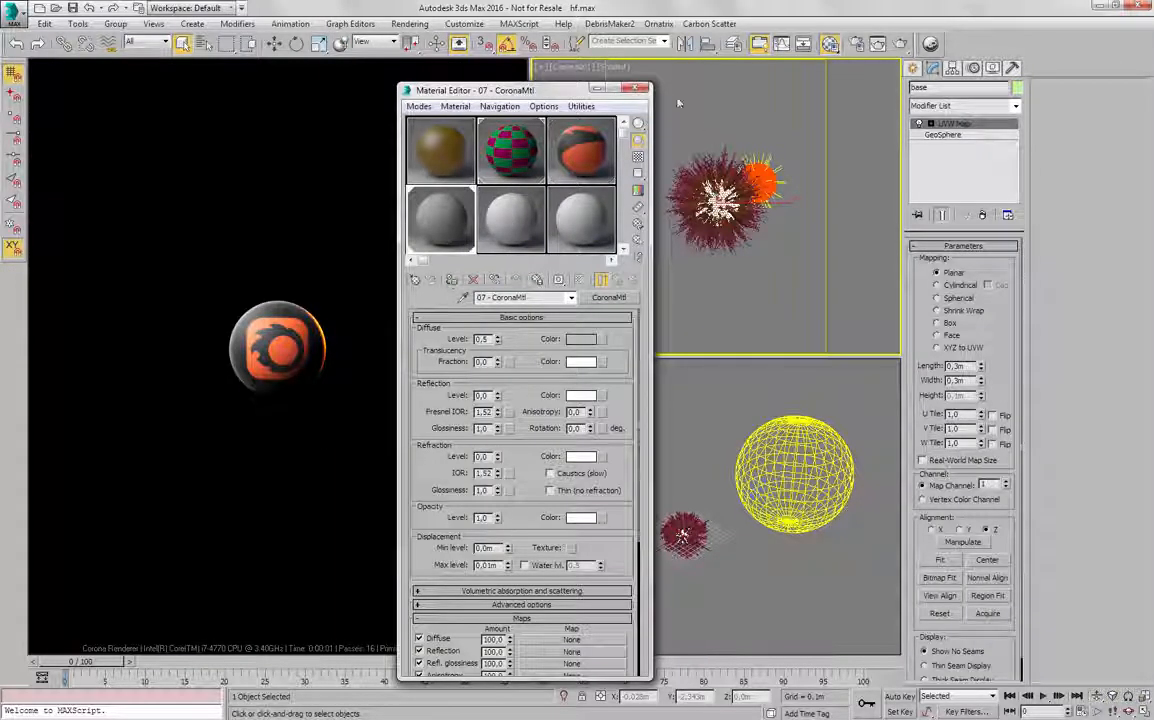
{"action": "left_click", "coordinate": [643, 88]}
{"action": "left_click", "coordinate": [636, 142]}
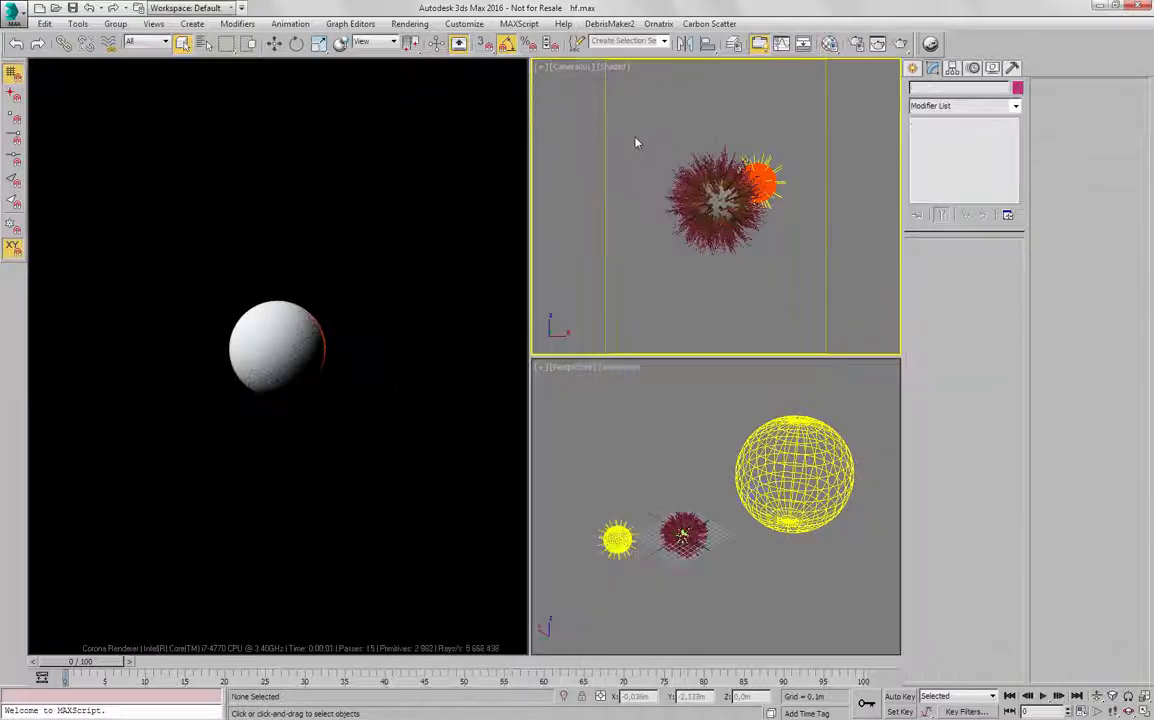
Render the camera view, examine the hair and base materials up close, and close the render.
{"action": "key", "text": "shift+q"}
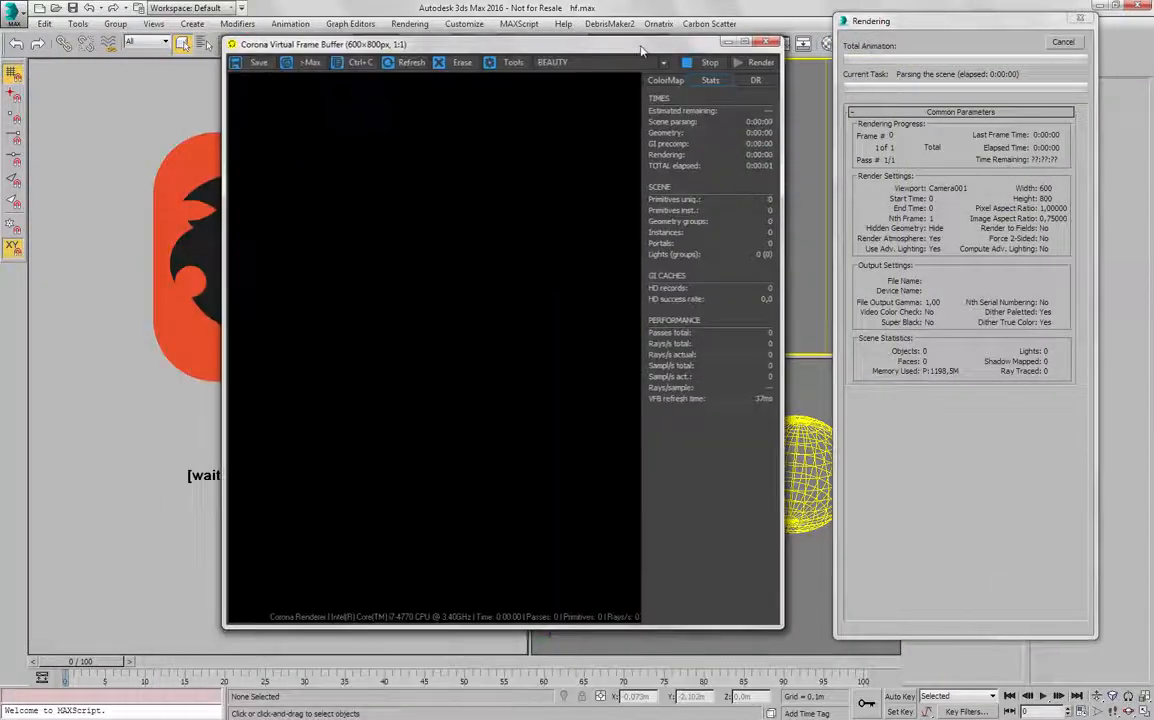
{"action": "scroll", "coordinate": [437, 343], "scroll_direction": "up", "scroll_amount": 2}
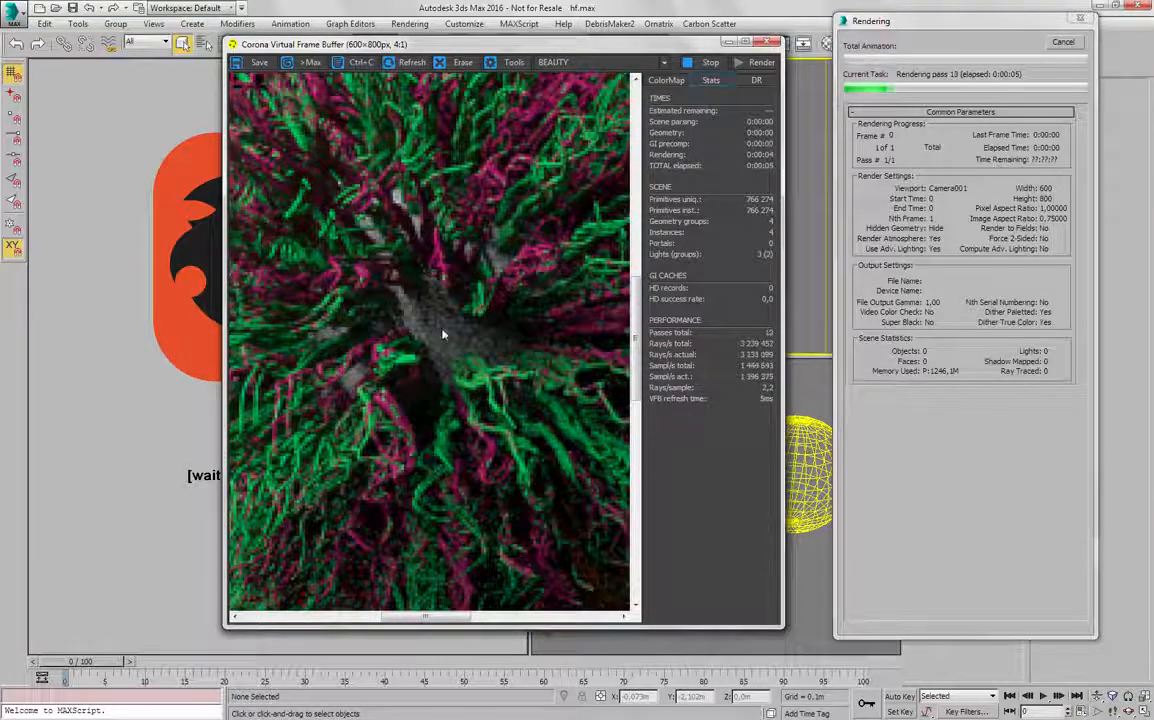
{"action": "scroll", "coordinate": [453, 337], "scroll_direction": "down", "scroll_amount": 2}
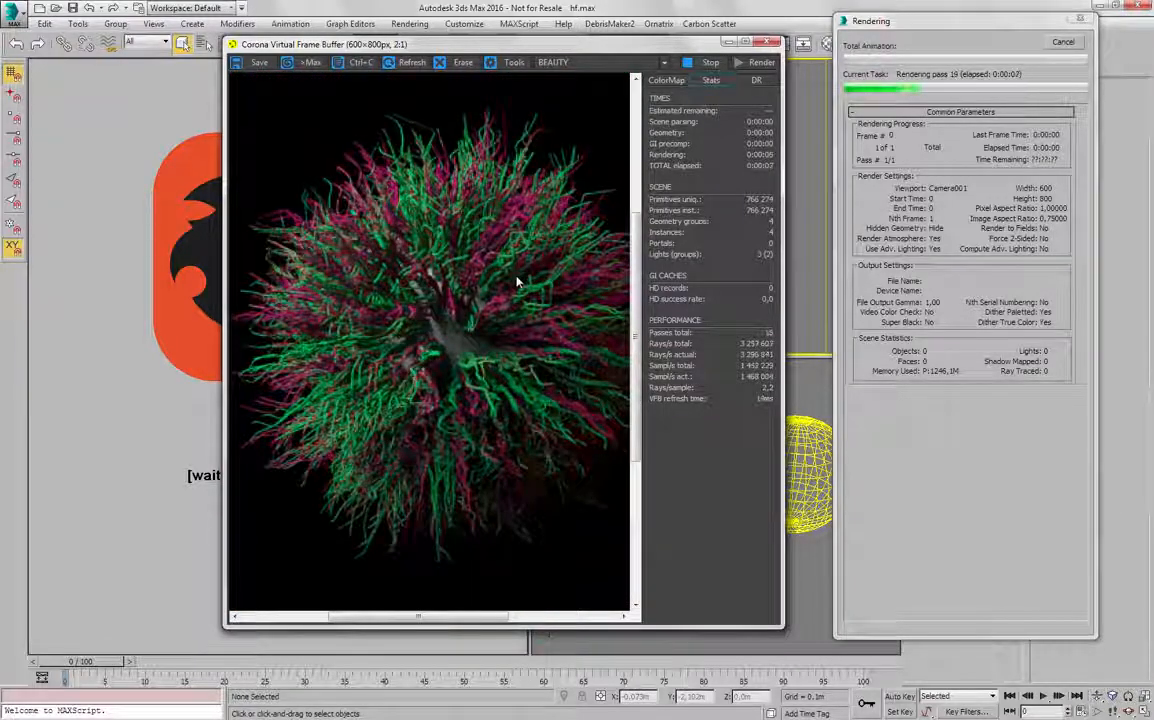
{"action": "middle_click_drag", "start_coordinate": [546, 402], "coordinate": [518, 382]}
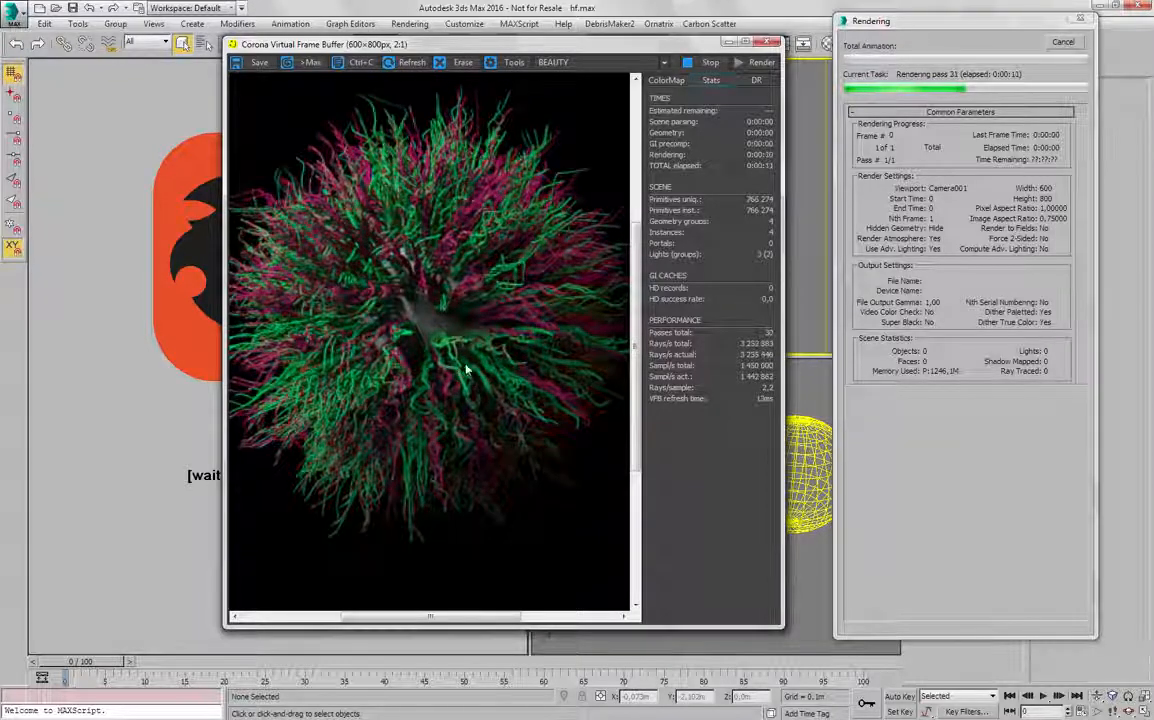
{"action": "scroll", "coordinate": [445, 310], "scroll_direction": "down", "scroll_amount": 1}
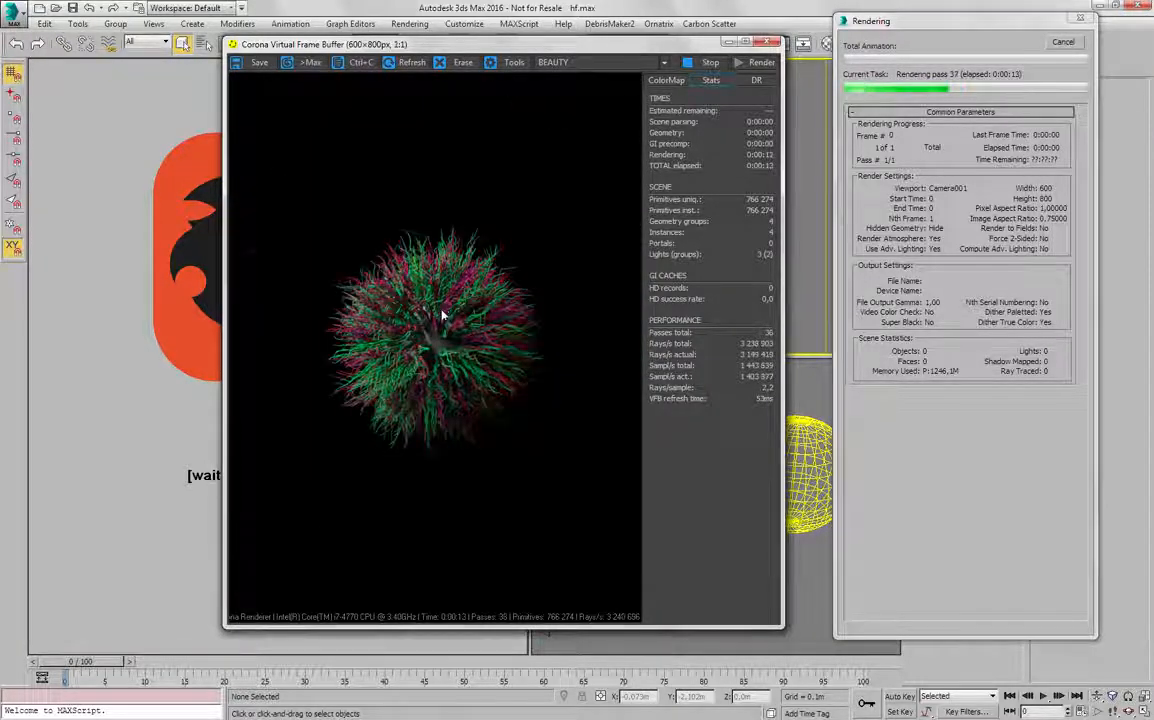
{"action": "scroll", "coordinate": [445, 310], "scroll_direction": "up", "scroll_amount": 1}
{"action": "middle_click_drag", "start_coordinate": [438, 304], "coordinate": [437, 283]}
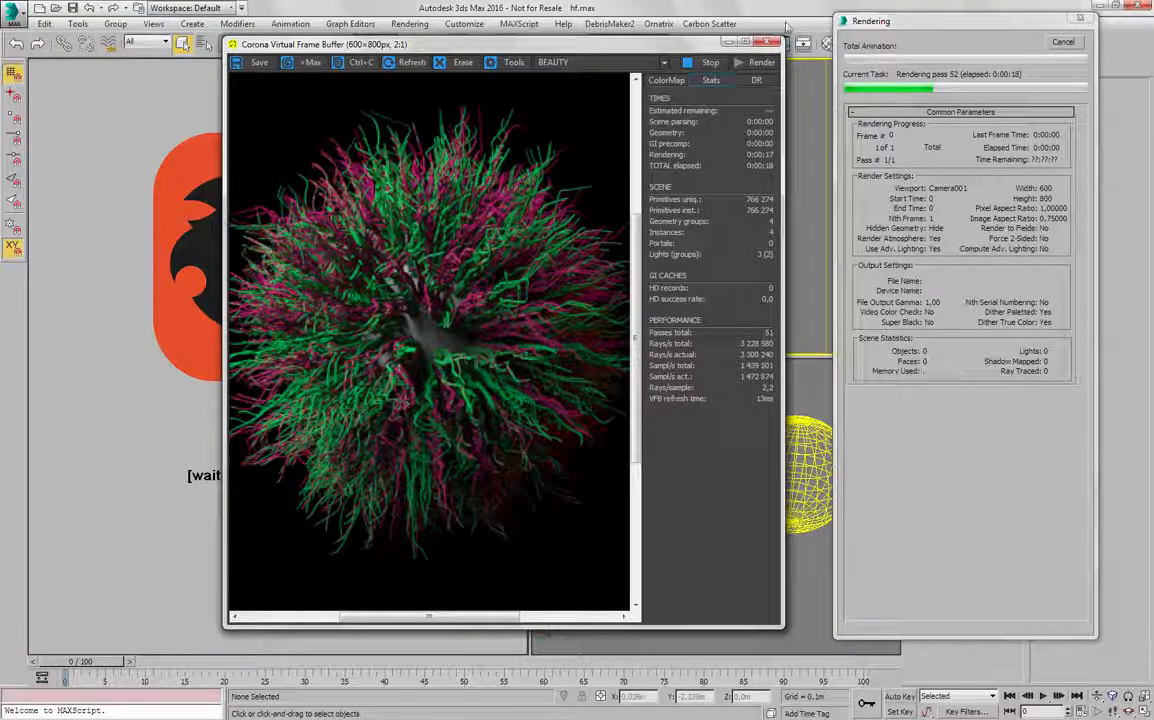
{"action": "left_click", "coordinate": [845, 270]}
{"action": "left_click", "coordinate": [711, 412]}
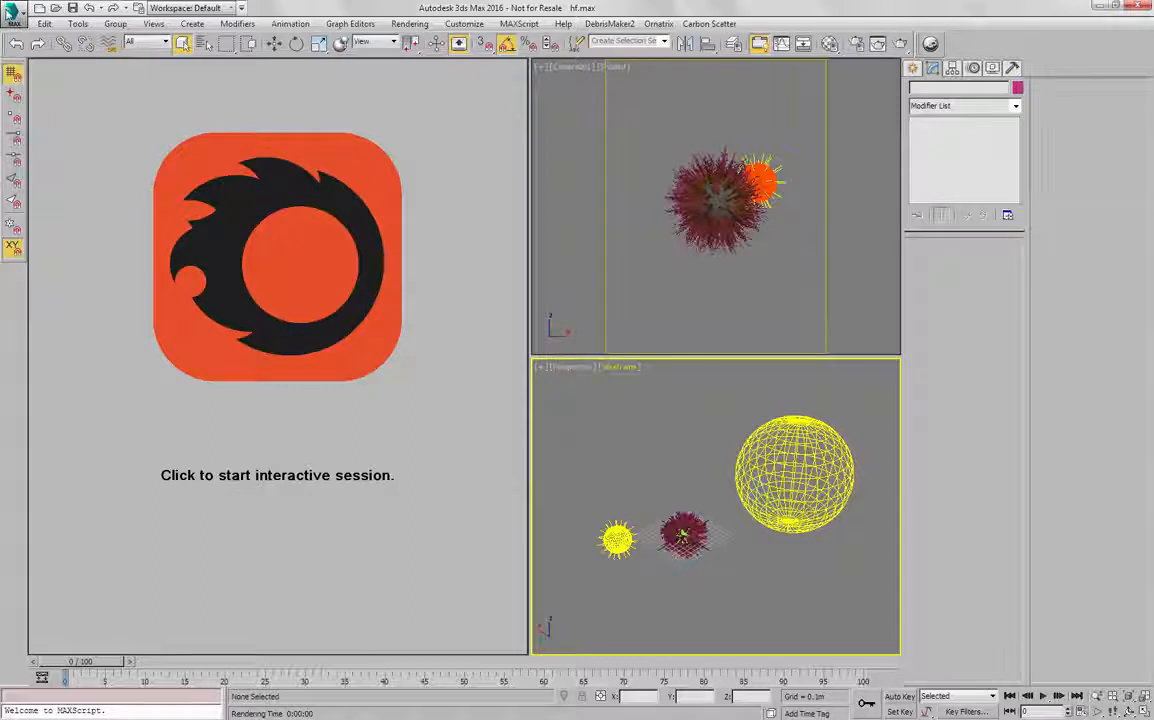
Open the recent scene hf-carpet02.max without saving the changes to the current scene.
{"action": "left_click", "coordinate": [10, 12]}
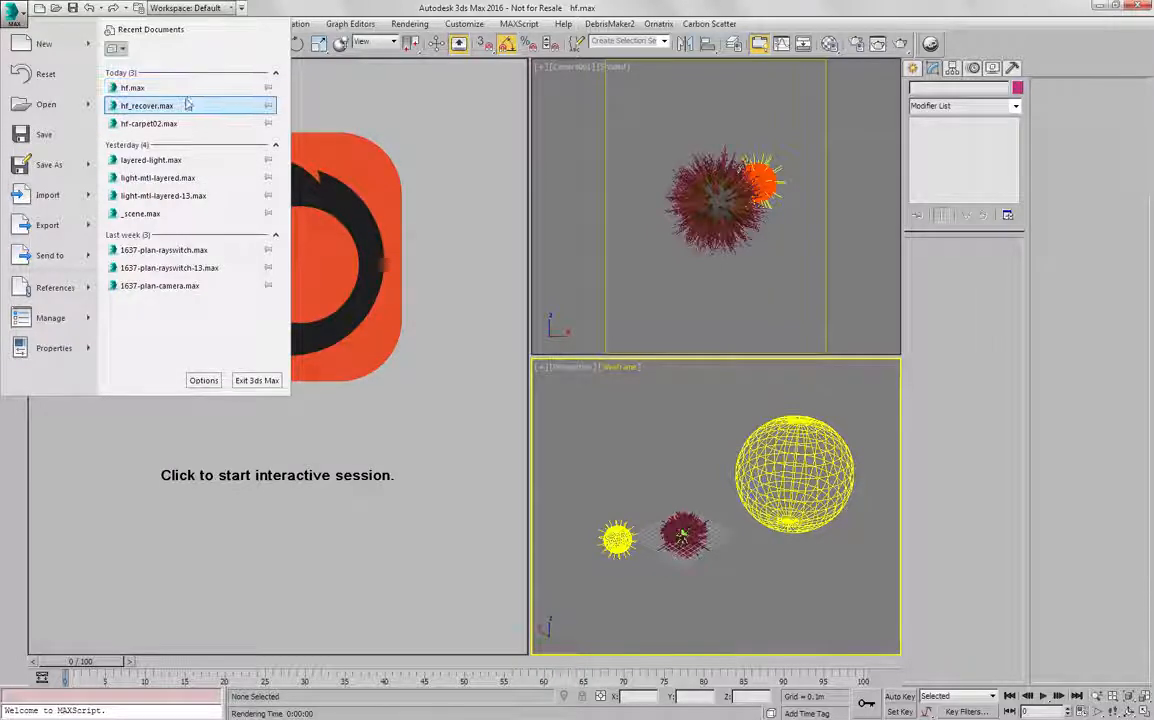
{"action": "left_click", "coordinate": [150, 124]}
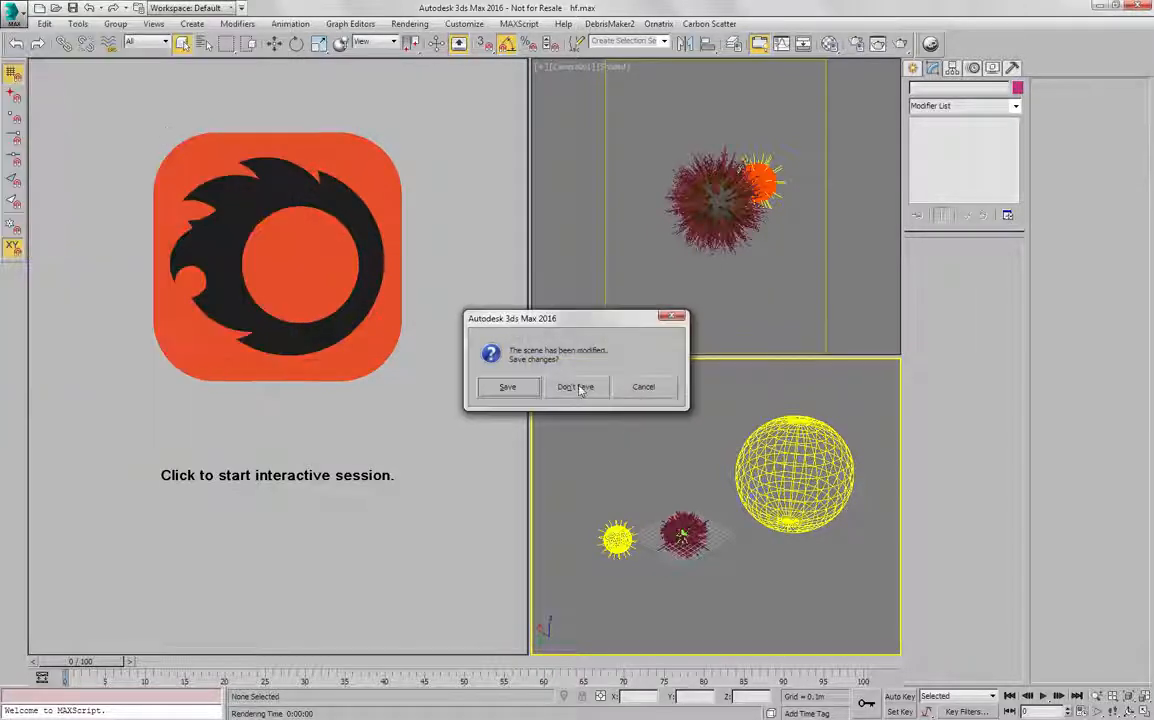
{"action": "left_click", "coordinate": [577, 386]}
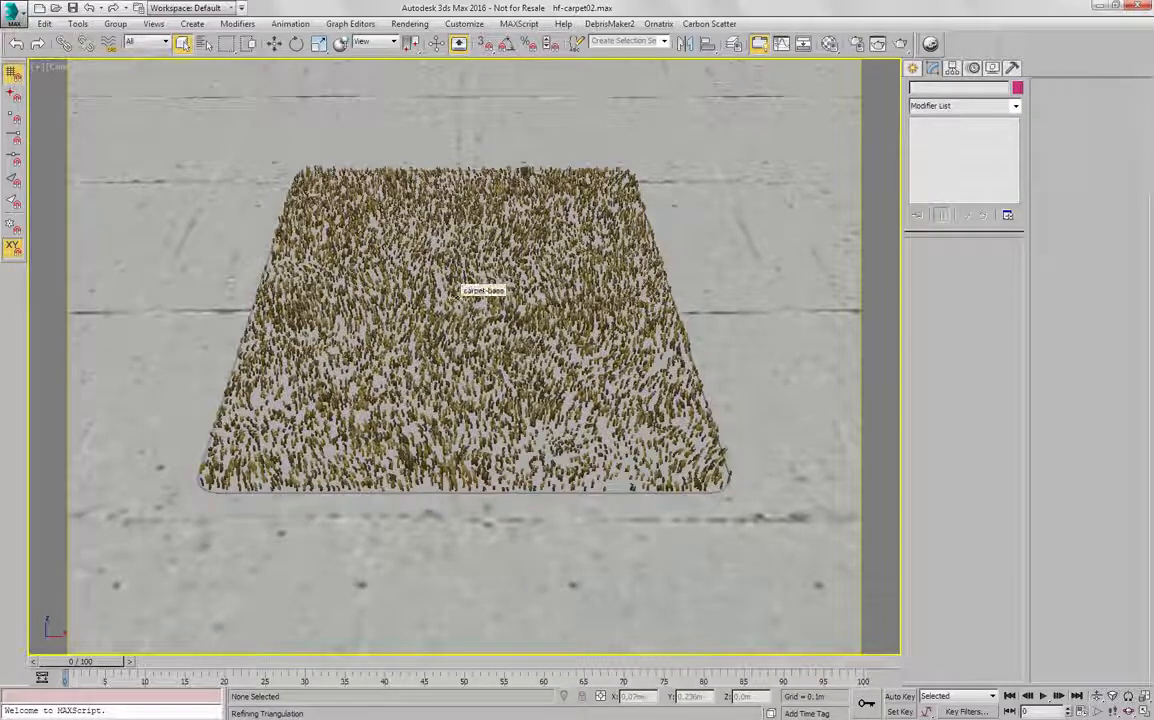
Examine the carpet, floor, figure and window lights in a perspective view and return to the camera view.
{"action": "right_click", "coordinate": [455, 254]}
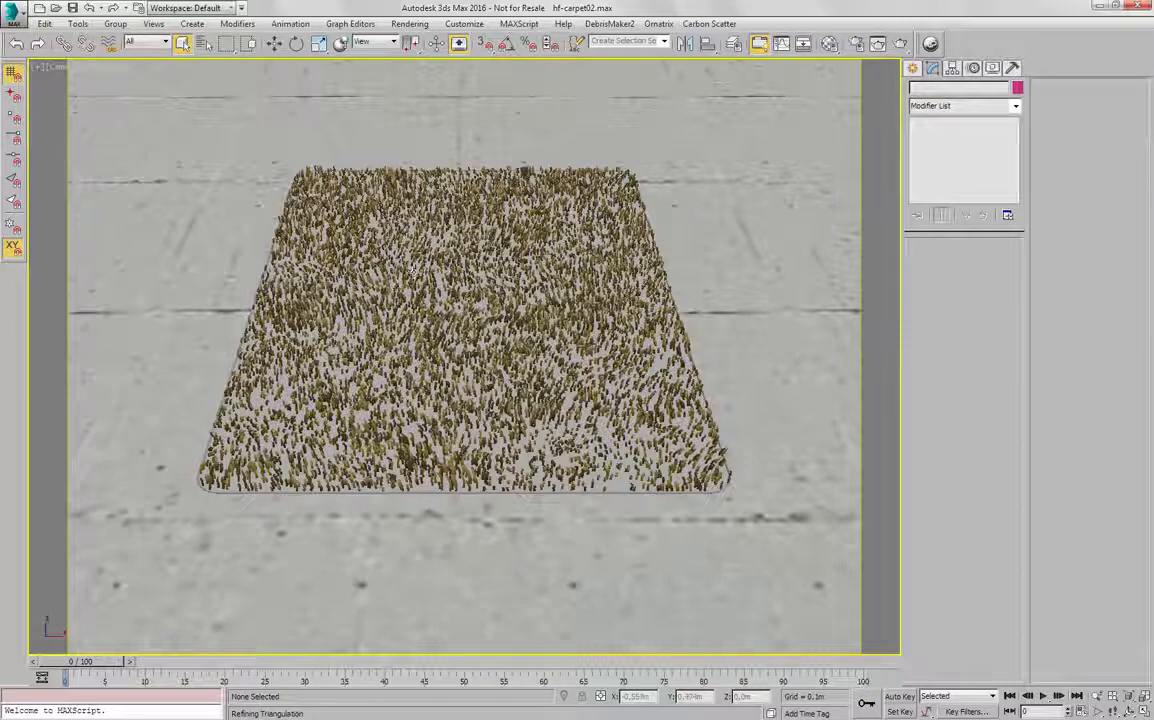
{"action": "key", "text": "p"}
{"action": "key", "text": "z"}
{"action": "middle_click_drag", "start_coordinate": [458, 278], "coordinate": [500, 262], "text": "alt"}
{"action": "scroll", "coordinate": [480, 385], "scroll_direction": "up", "scroll_amount": 5}
{"action": "middle_click_drag", "start_coordinate": [469, 462], "coordinate": [469, 396]}
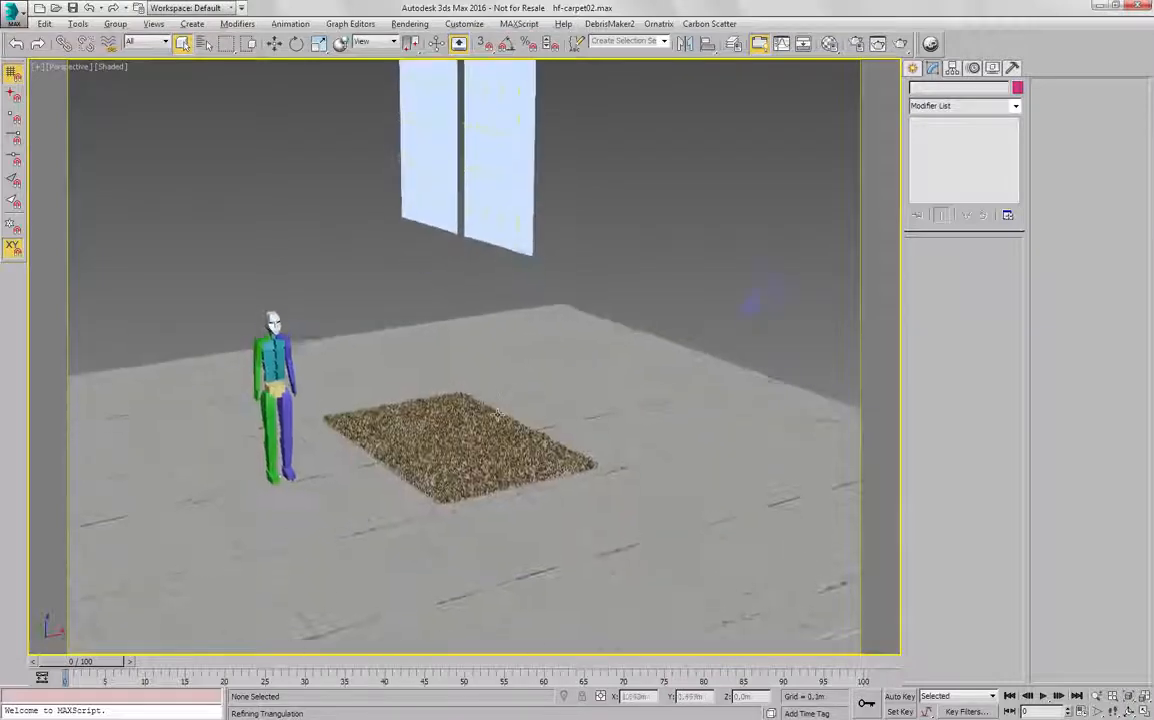
{"action": "scroll", "coordinate": [469, 389], "scroll_direction": "down", "scroll_amount": 3}
{"action": "left_click", "coordinate": [500, 275]}
{"action": "middle_click_drag", "start_coordinate": [630, 402], "coordinate": [408, 474], "text": "alt"}
{"action": "scroll", "coordinate": [408, 474], "scroll_direction": "up", "scroll_amount": 4}
{"action": "mouse_move", "coordinate": [420, 450]}
{"action": "middle_mouse_down", "text": "alt"}
{"action": "mouse_move", "coordinate": [497, 384]}
{"action": "mouse_move", "coordinate": [427, 431]}
{"action": "middle_mouse_up", "text": "alt"}
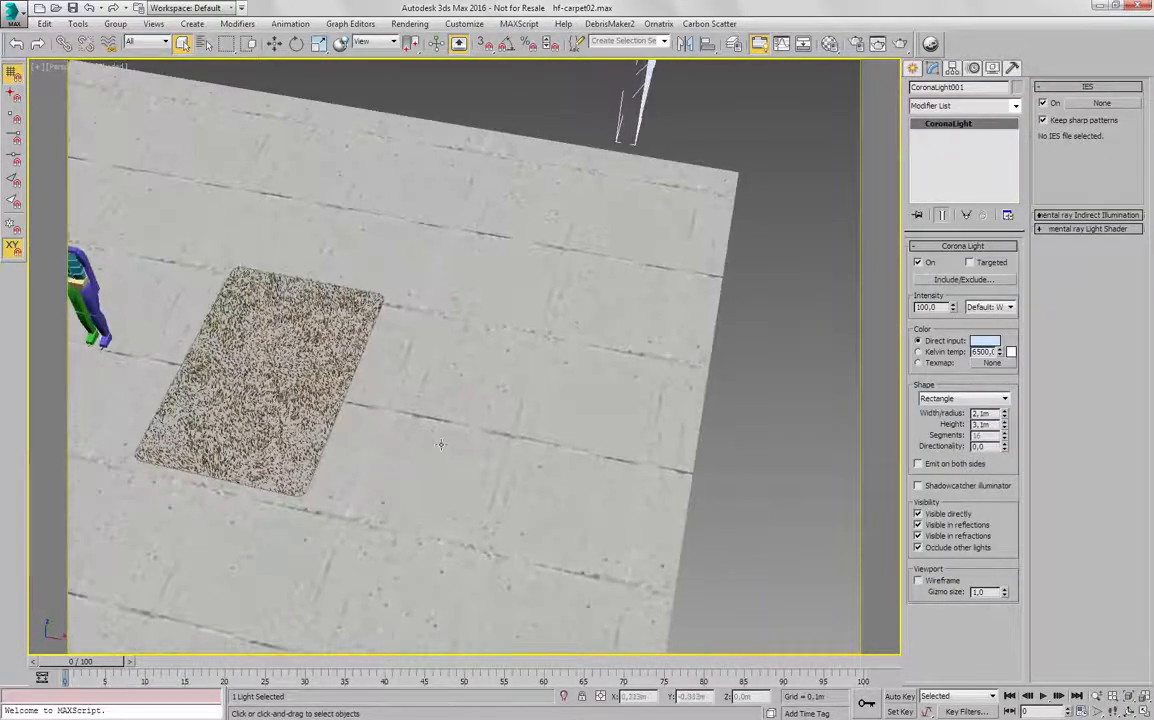
{"action": "key", "text": "c"}
Select the carpet-base object and assign it the plain material 08 - CoronaMtl.
{"action": "left_click", "coordinate": [455, 348]}
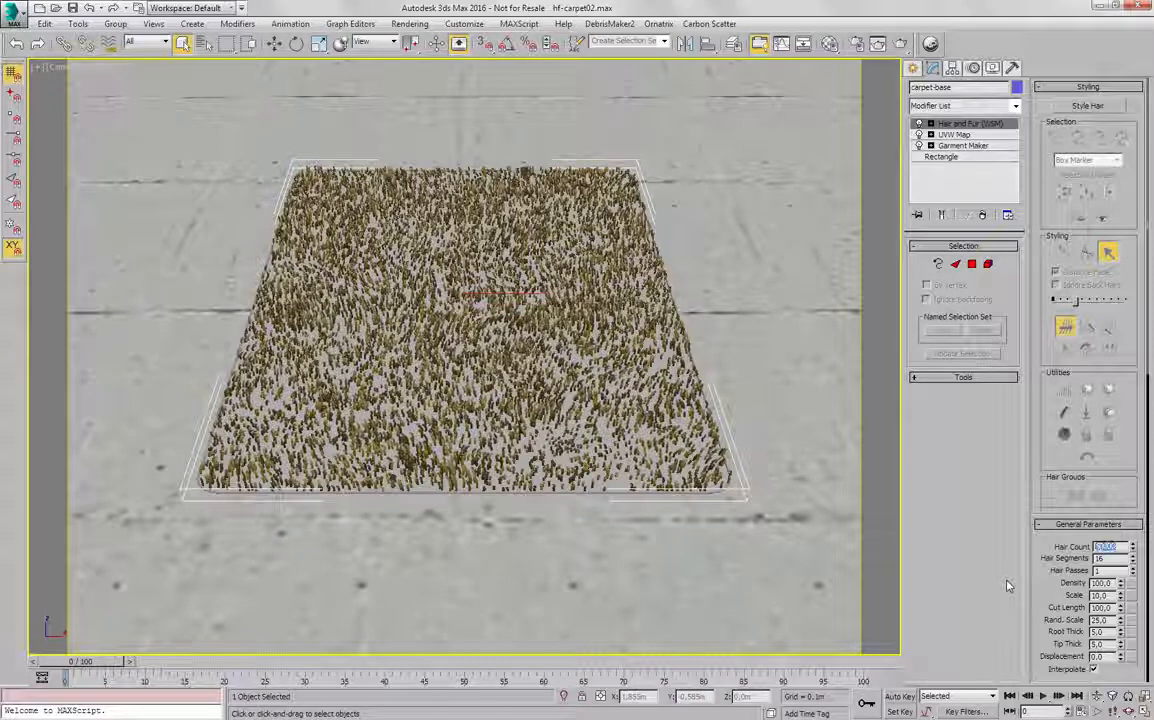
{"action": "right_click", "coordinate": [650, 330]}
{"action": "left_click", "coordinate": [577, 358]}
{"action": "key", "text": "m"}
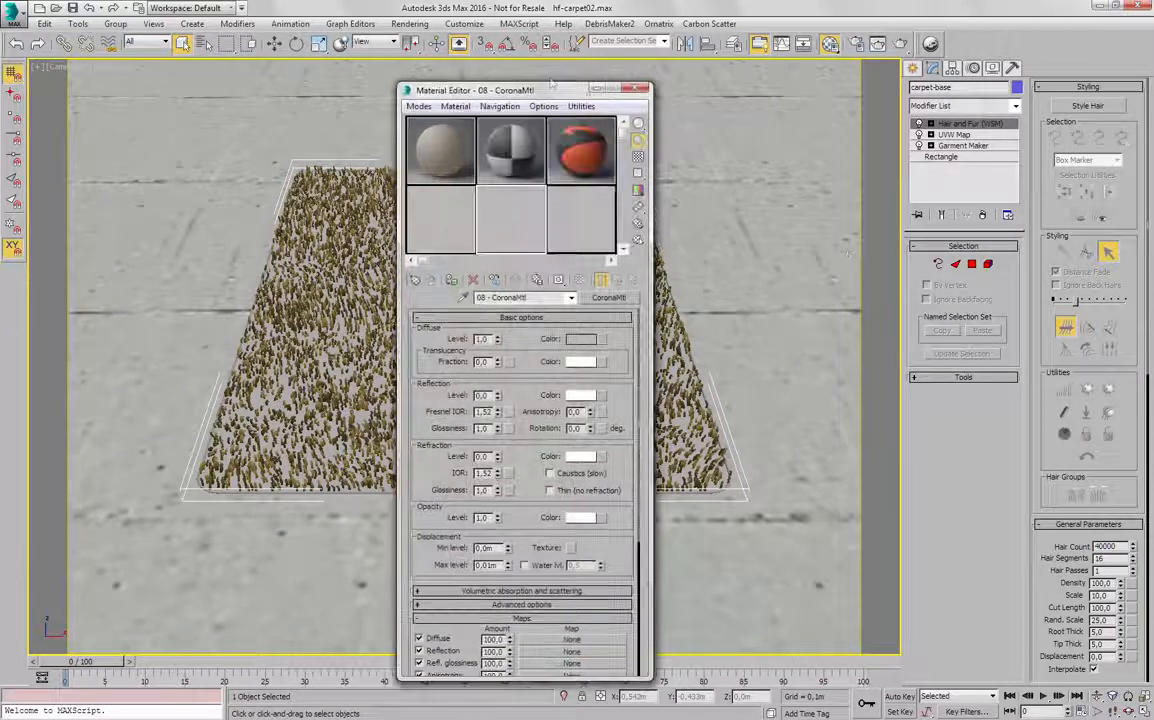
{"action": "left_click_drag", "start_coordinate": [541, 94], "coordinate": [856, 96]}
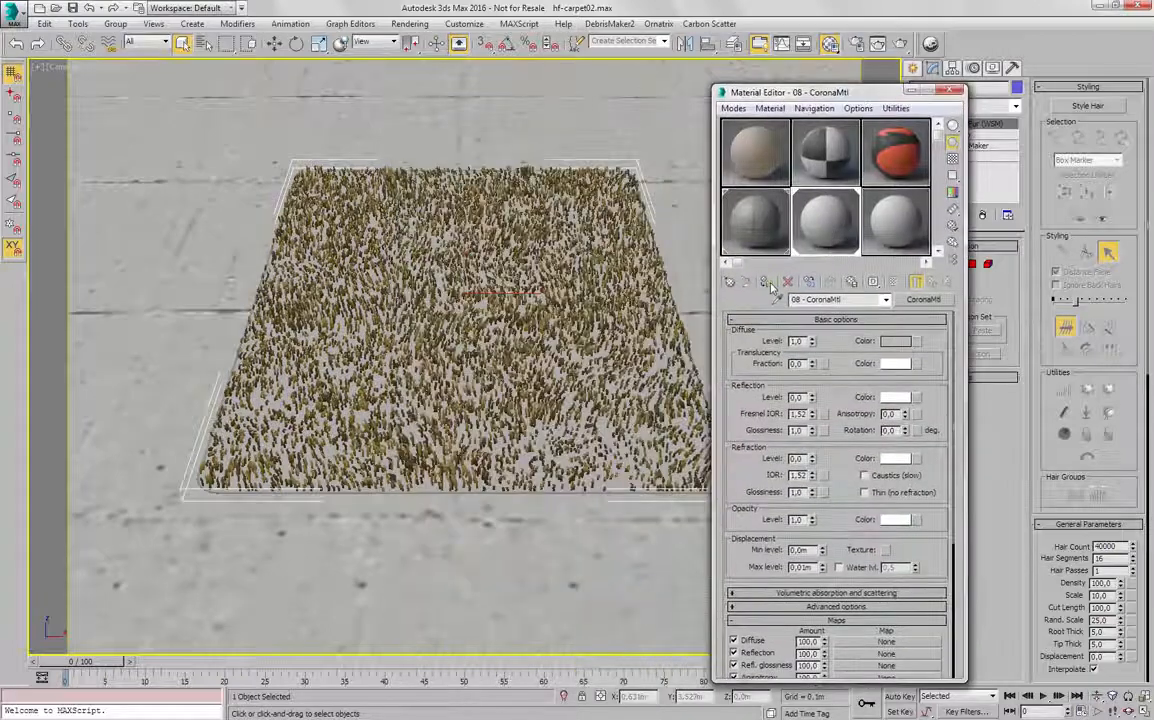
{"action": "right_click", "coordinate": [362, 259]}
{"action": "left_click", "coordinate": [263, 258]}
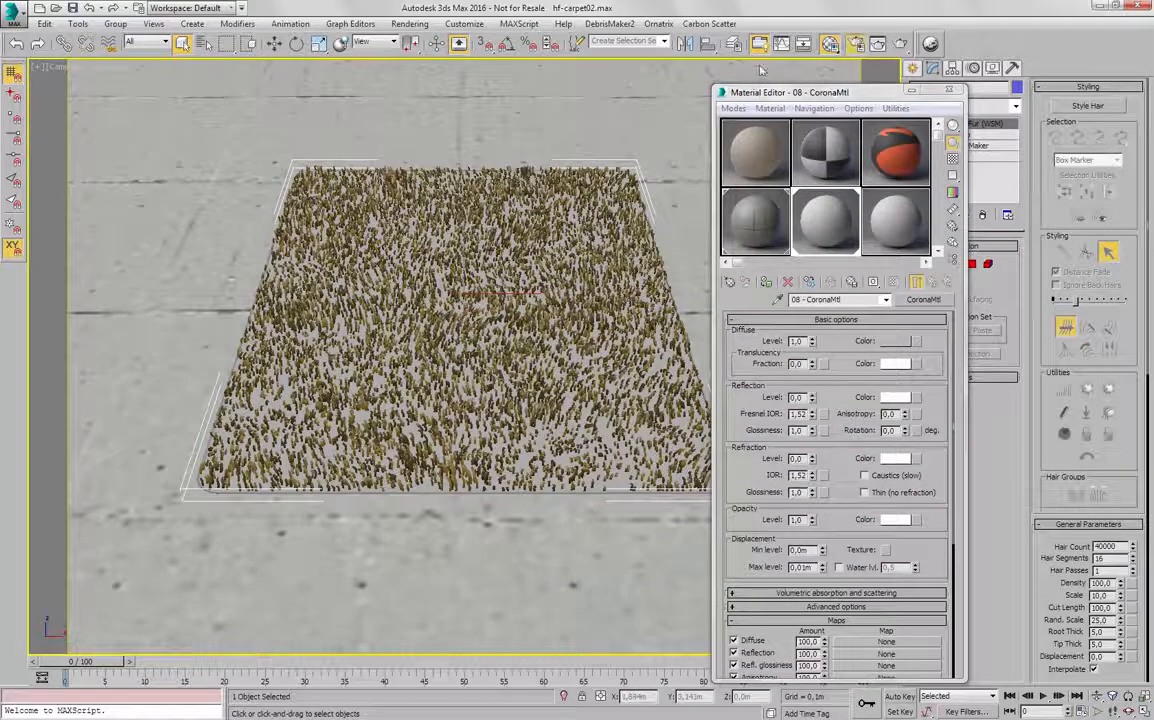
Set the render output size to 800x600 and render the carpet.
{"action": "key", "text": "F10"}
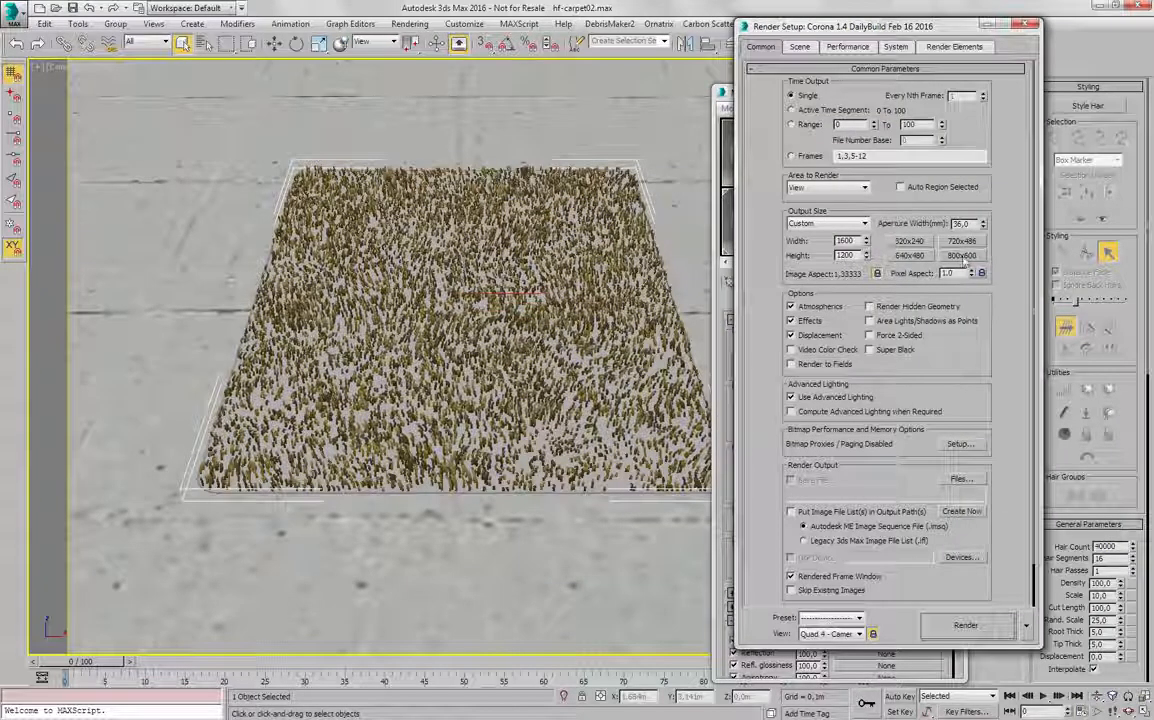
{"action": "left_click", "coordinate": [962, 256]}
{"action": "key", "text": "shift+q"}
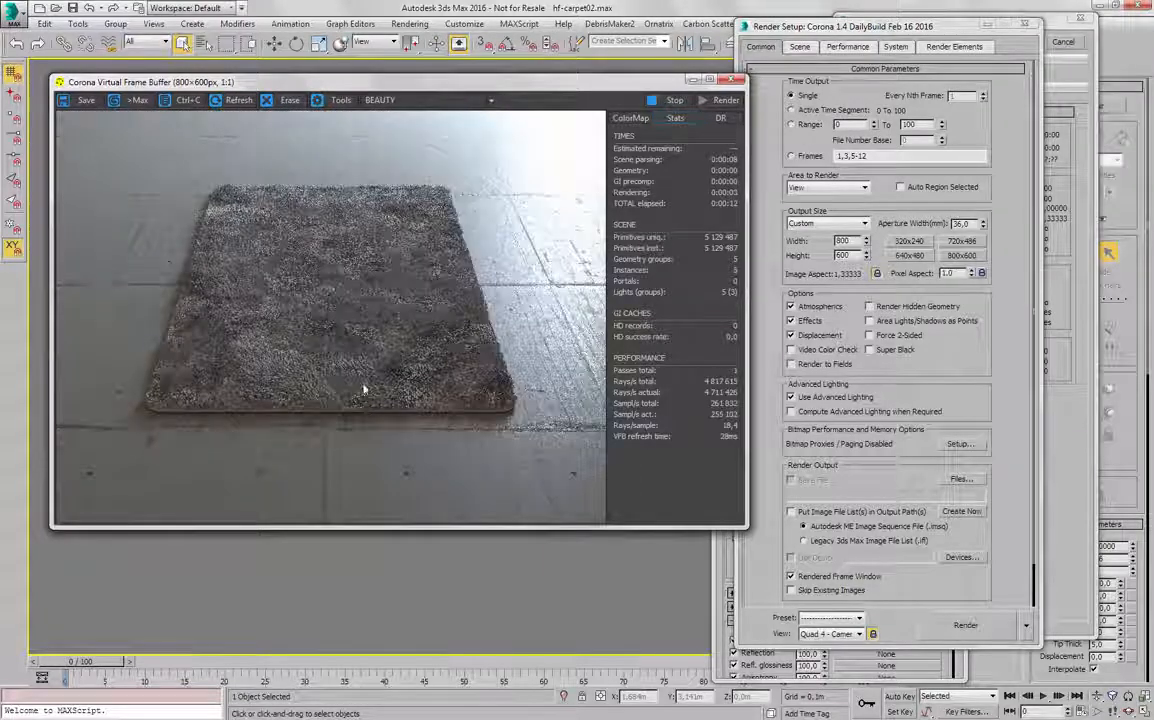
Examine the rendered carpet's fibres and edges up close in the frame buffer.
{"action": "scroll", "coordinate": [226, 347], "scroll_direction": "up", "scroll_amount": 1}
{"action": "scroll", "coordinate": [251, 337], "scroll_direction": "down", "scroll_amount": 1}
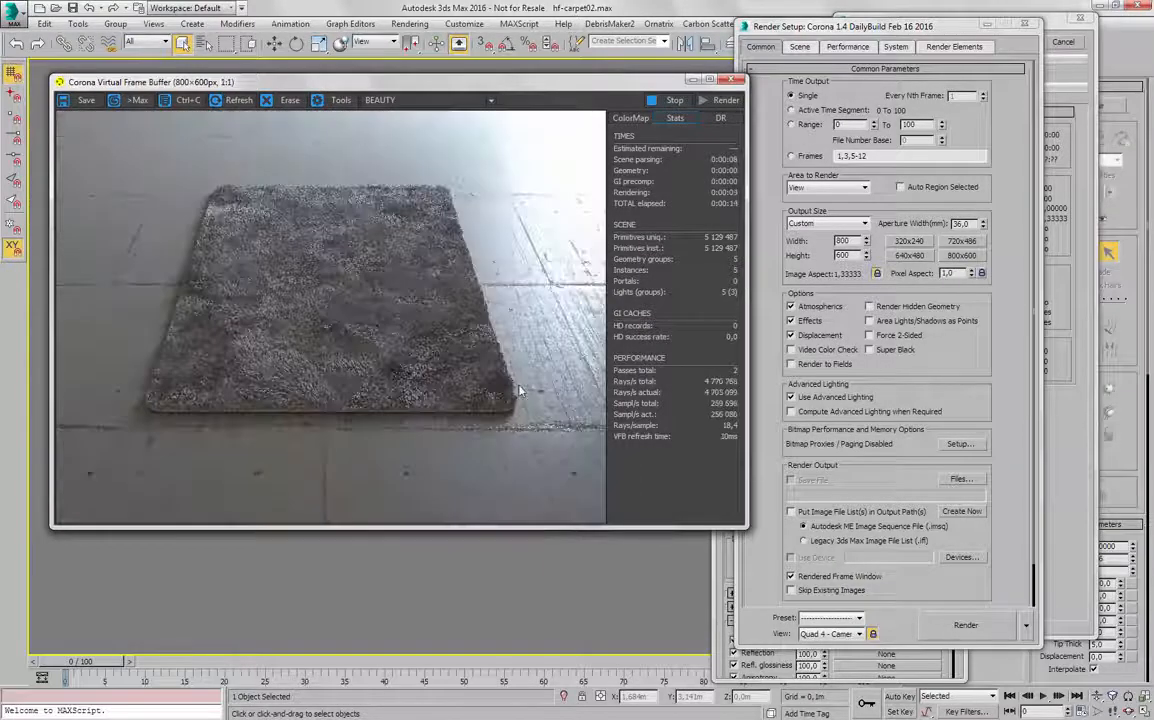
{"action": "scroll", "coordinate": [490, 383], "scroll_direction": "up", "scroll_amount": 1}
{"action": "scroll", "coordinate": [505, 381], "scroll_direction": "down", "scroll_amount": 1}
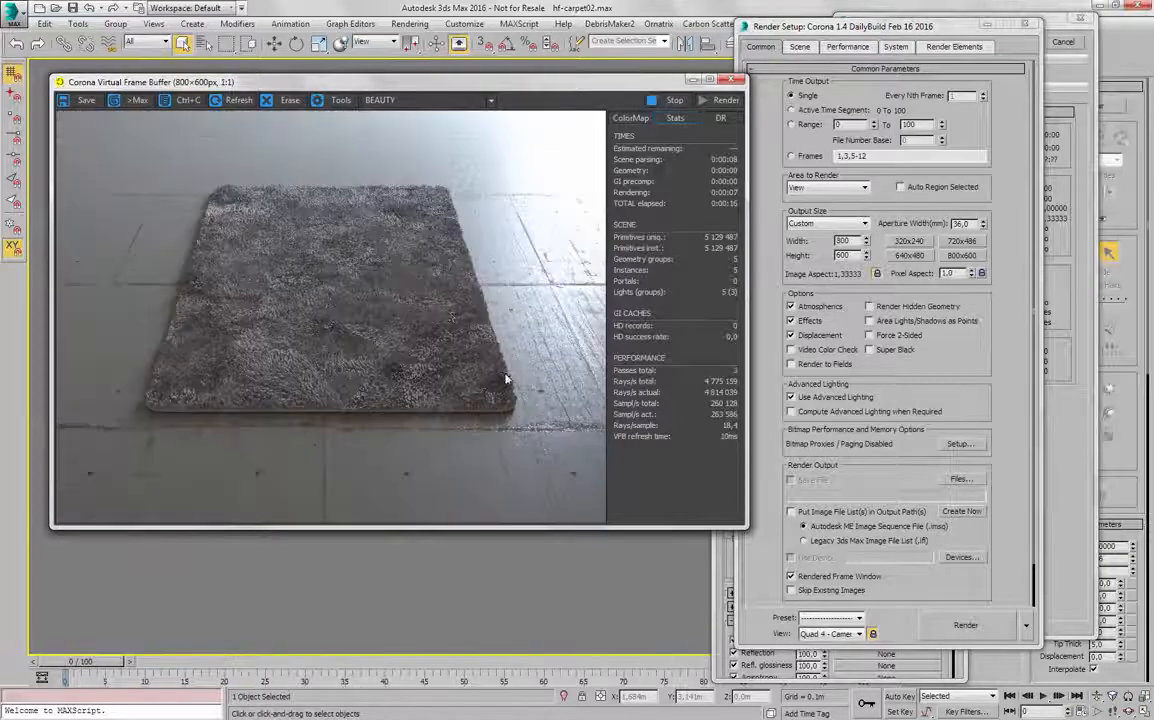
{"action": "scroll", "coordinate": [343, 301], "scroll_direction": "up", "scroll_amount": 1}
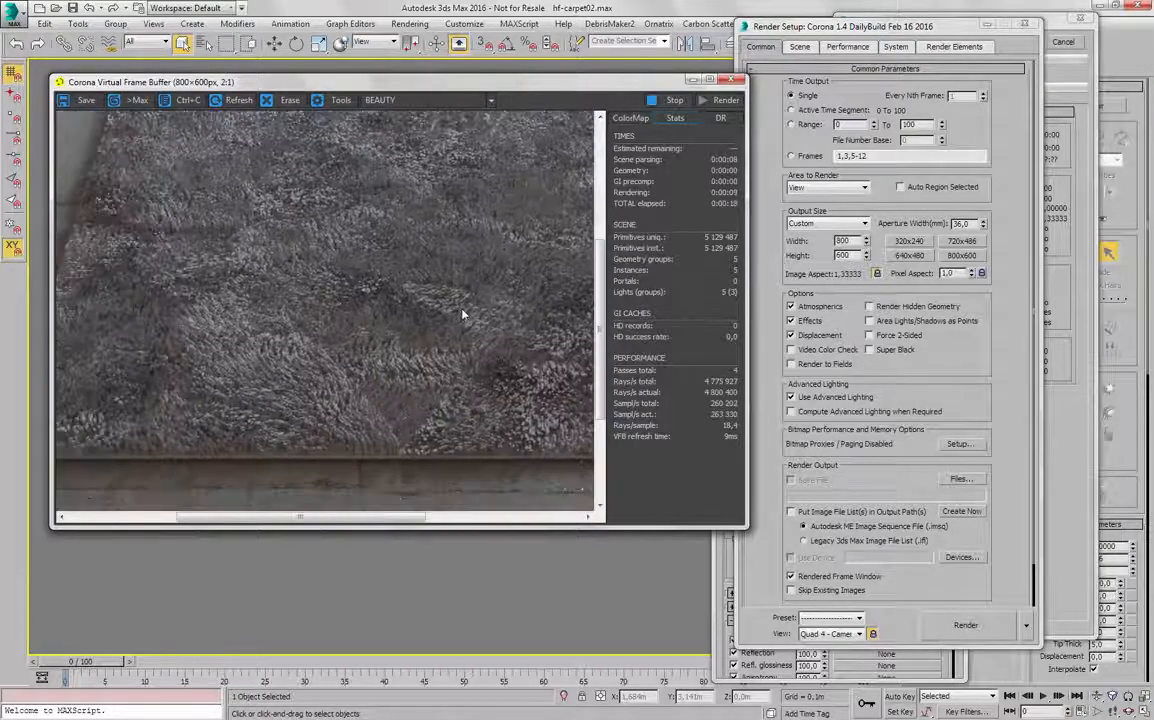
{"action": "scroll", "coordinate": [286, 327], "scroll_direction": "down", "scroll_amount": 1}
{"action": "scroll", "coordinate": [280, 378], "scroll_direction": "up", "scroll_amount": 1}
{"action": "middle_click_drag", "start_coordinate": [281, 378], "coordinate": [414, 381]}
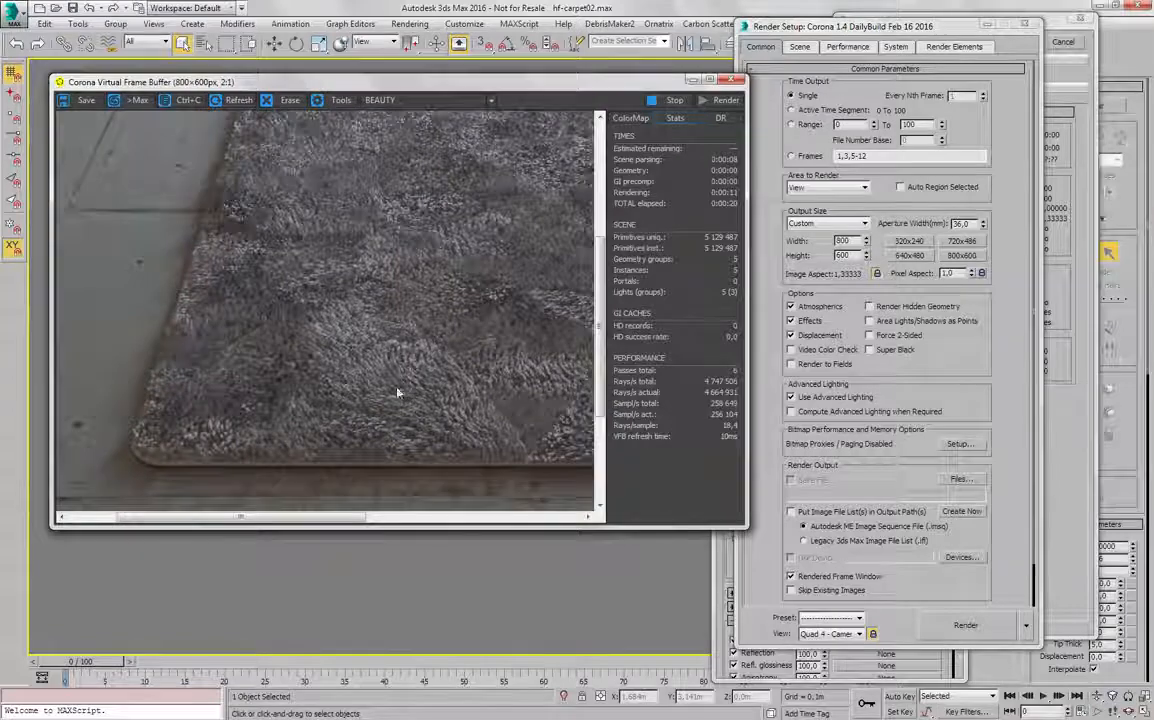
{"action": "scroll", "coordinate": [430, 368], "scroll_direction": "down", "scroll_amount": 1}
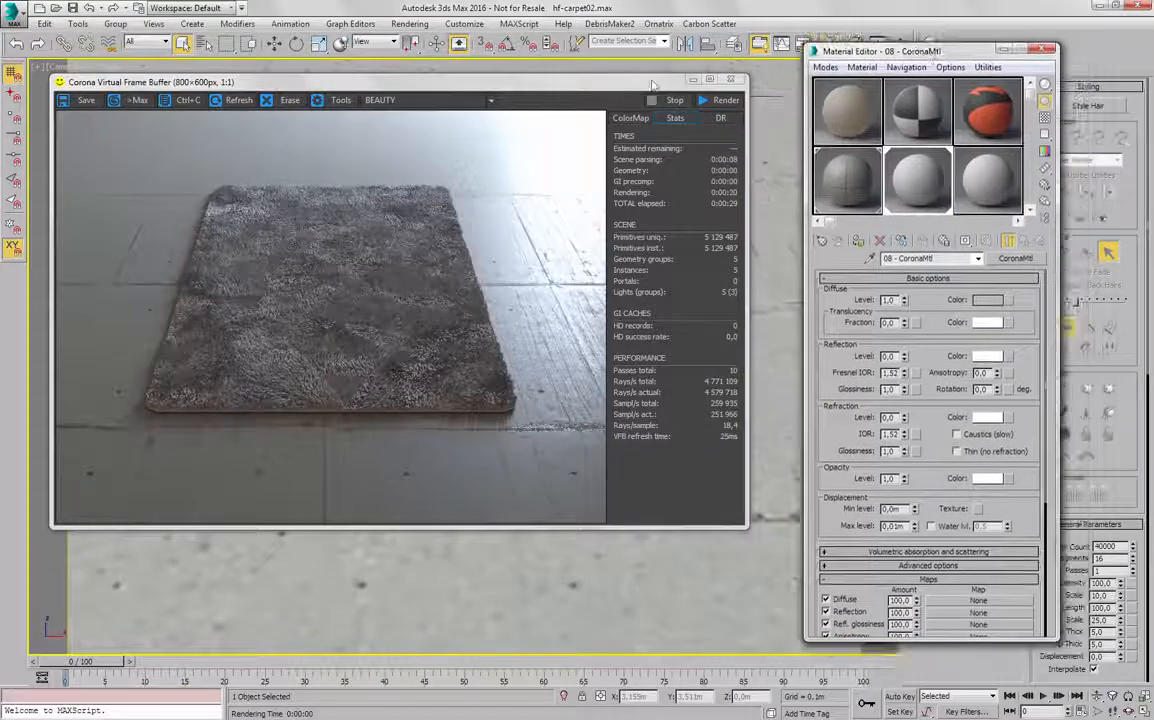
Assign the checker material 02 - CoronaMtl to the carpet, render the camera view again and stop the render.
{"action": "left_click_drag", "start_coordinate": [652, 84], "coordinate": [504, 78]}
{"action": "left_click", "coordinate": [917, 112]}
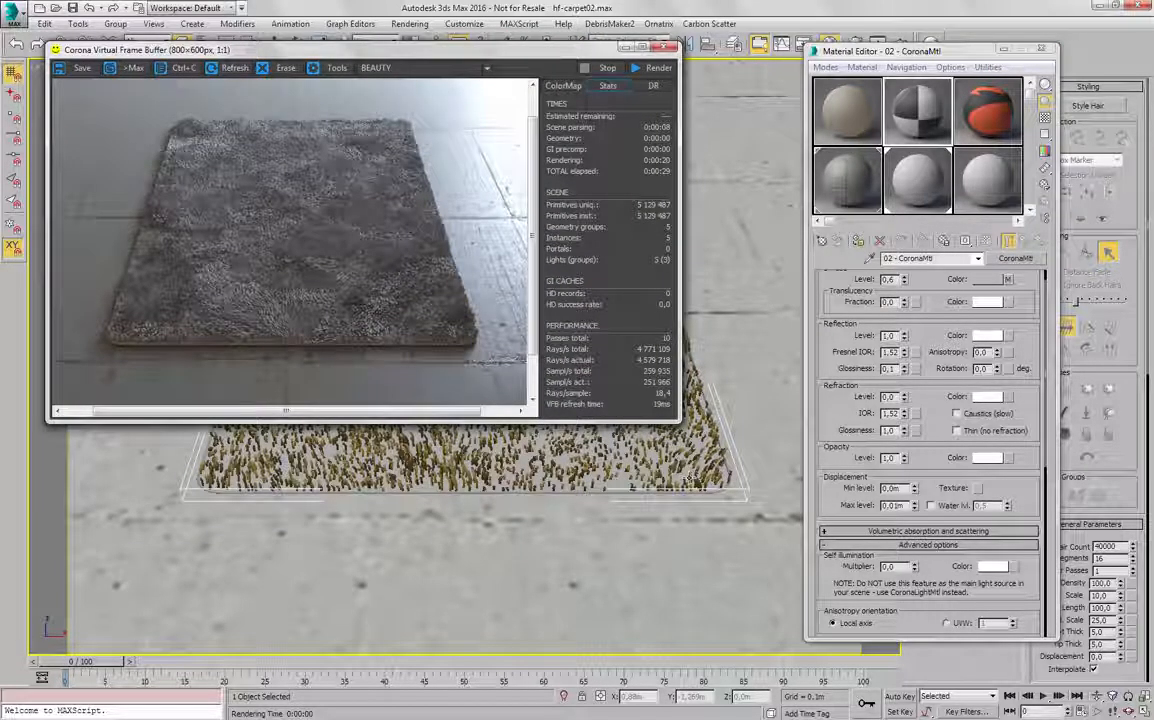
{"action": "left_click", "coordinate": [940, 103]}
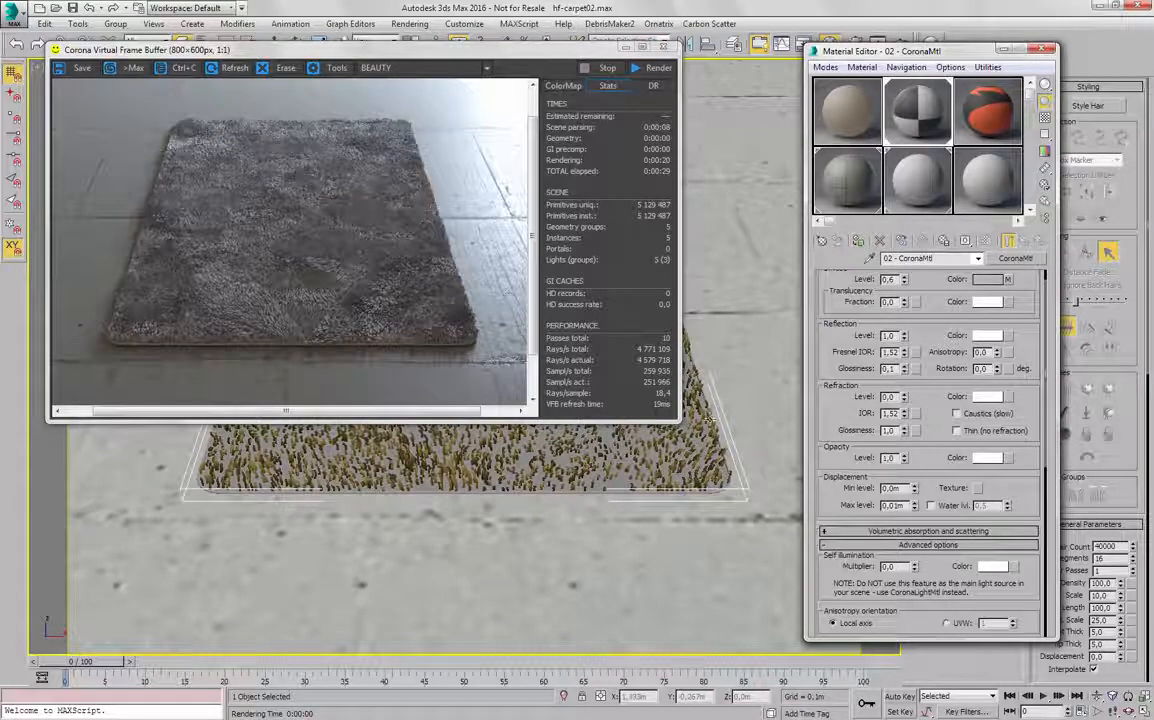
{"action": "left_click", "coordinate": [660, 67]}
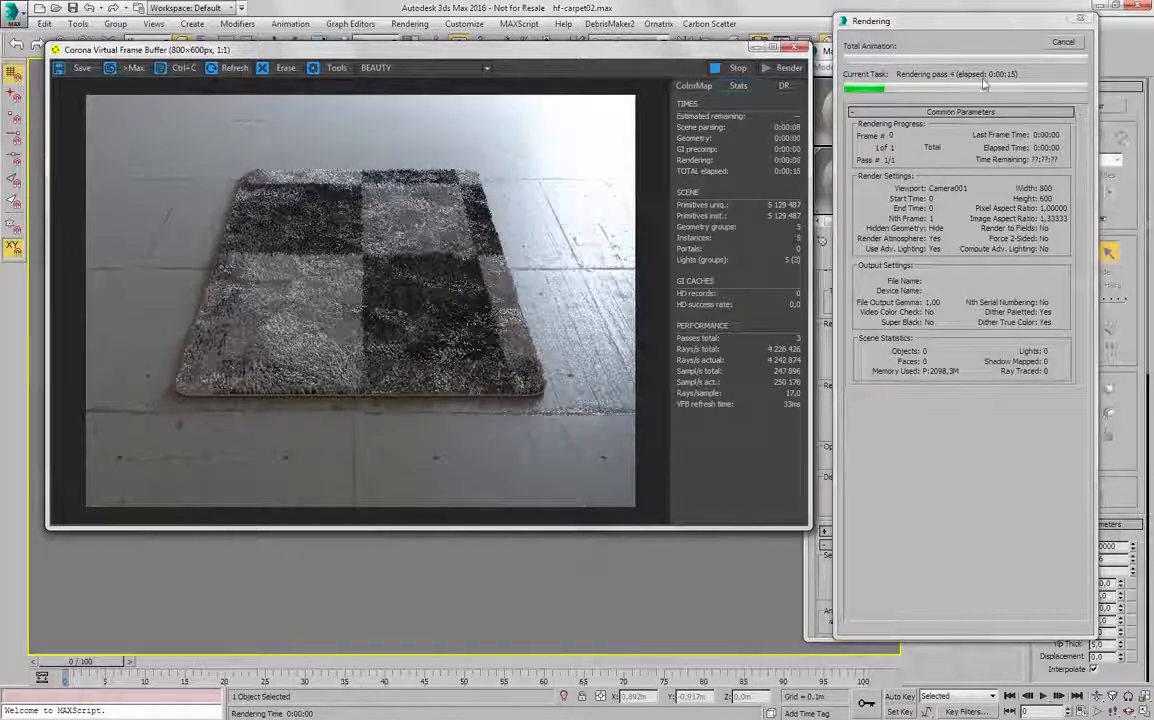
{"action": "left_click", "coordinate": [1062, 43]}
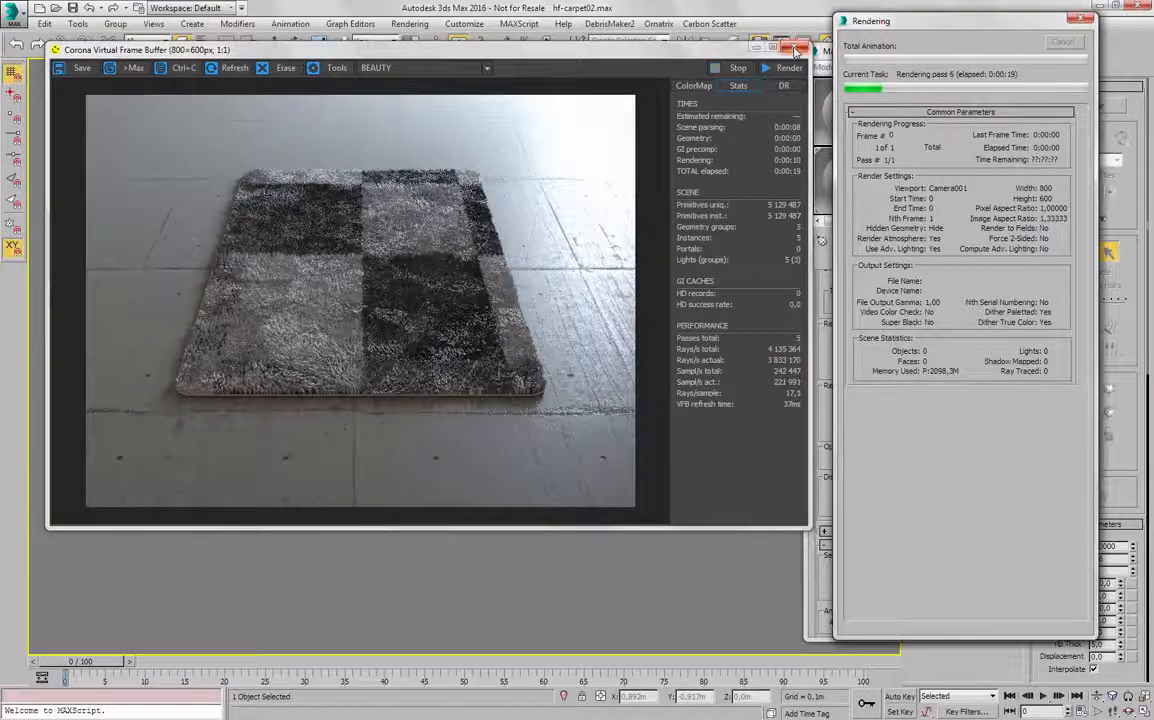
Assign the logo material 03 - CoronaMtl to the carpet hair and the carpet base shape, and render the camera view.
{"action": "left_click", "coordinate": [797, 48]}
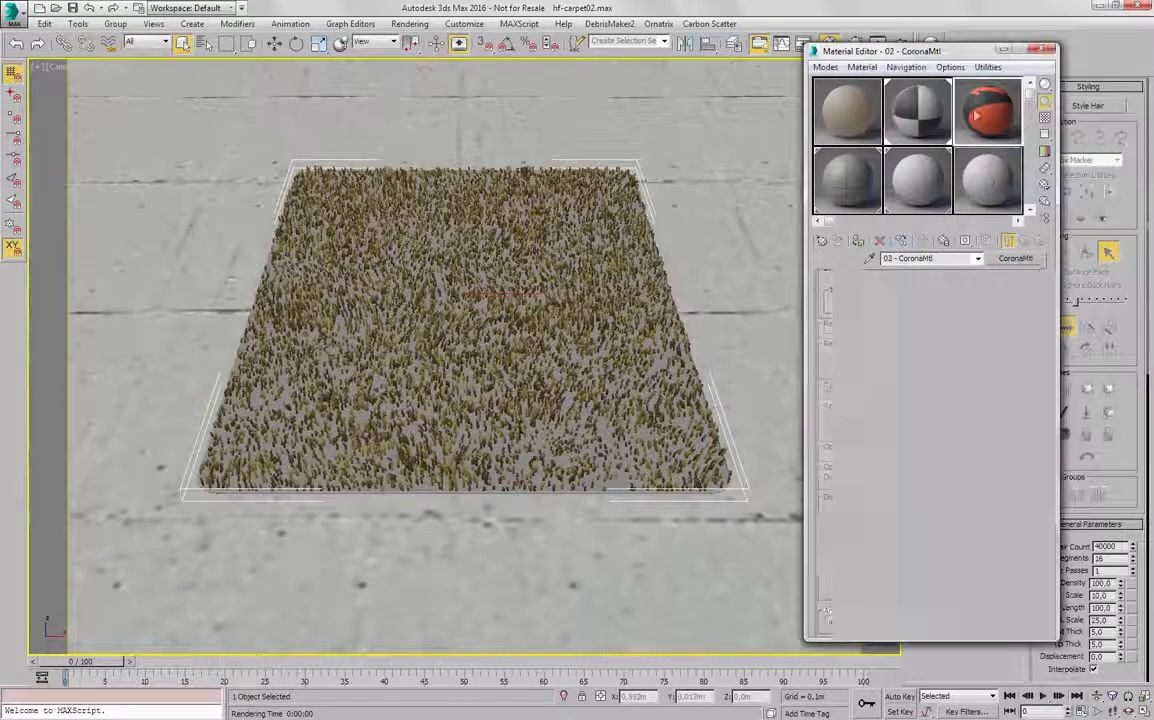
{"action": "left_click", "coordinate": [858, 242]}
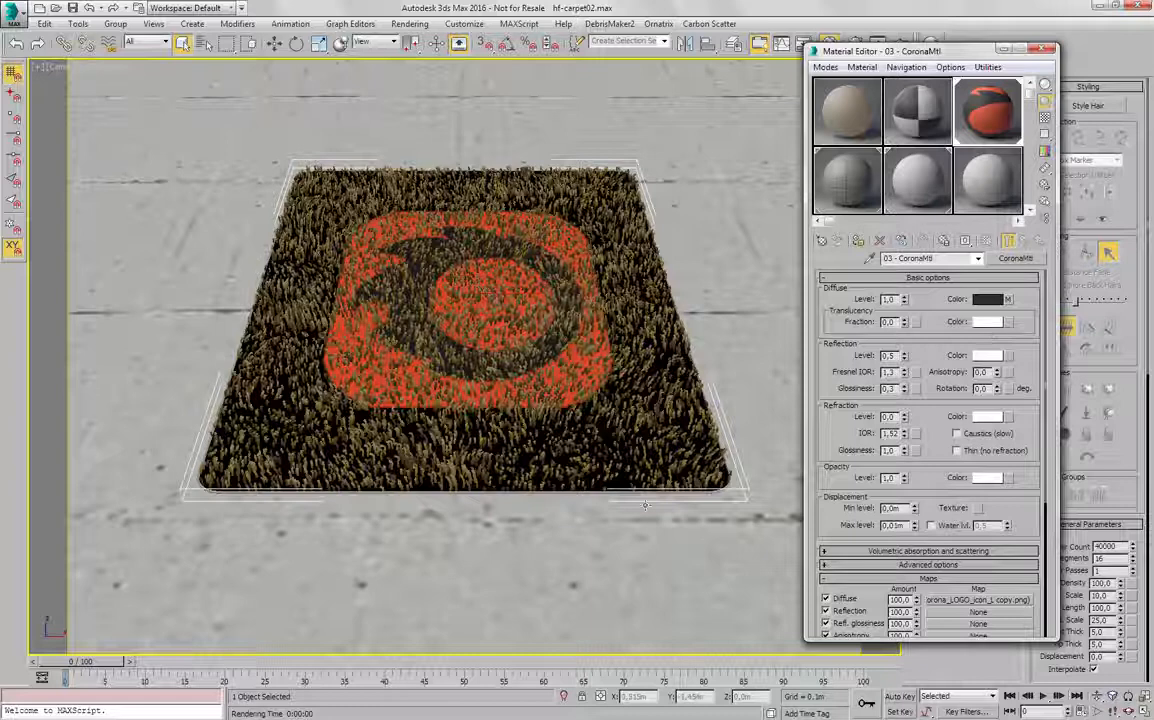
{"action": "left_click", "coordinate": [209, 487]}
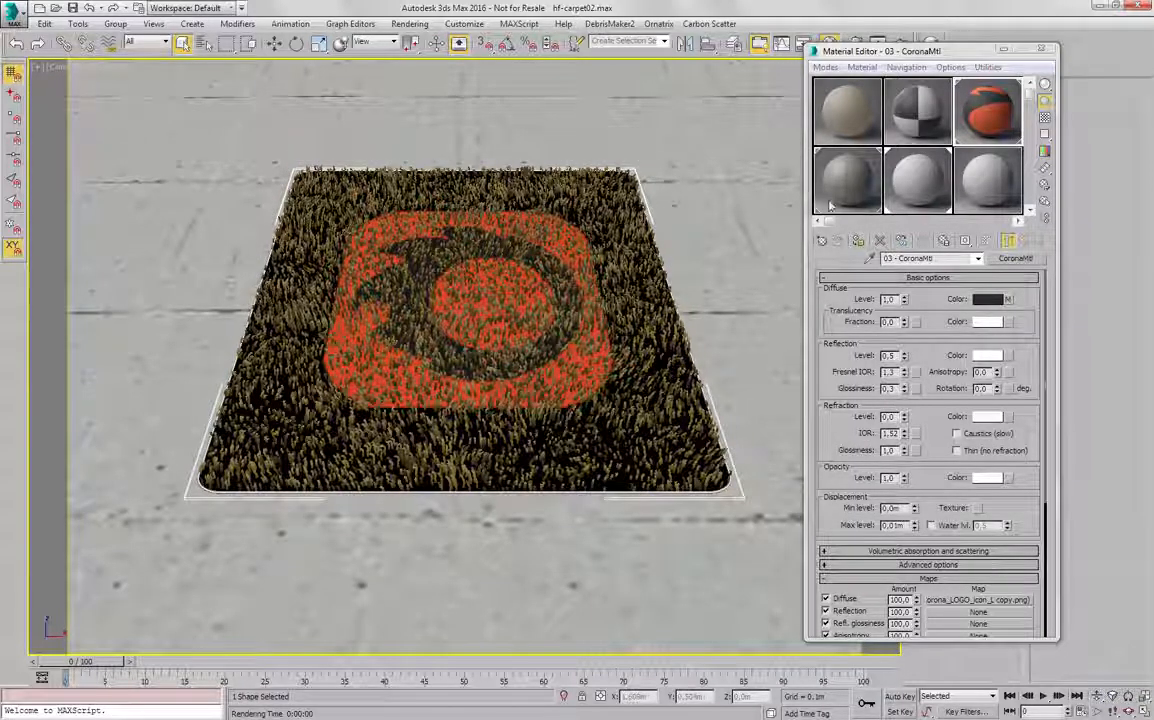
{"action": "left_click", "coordinate": [897, 237]}
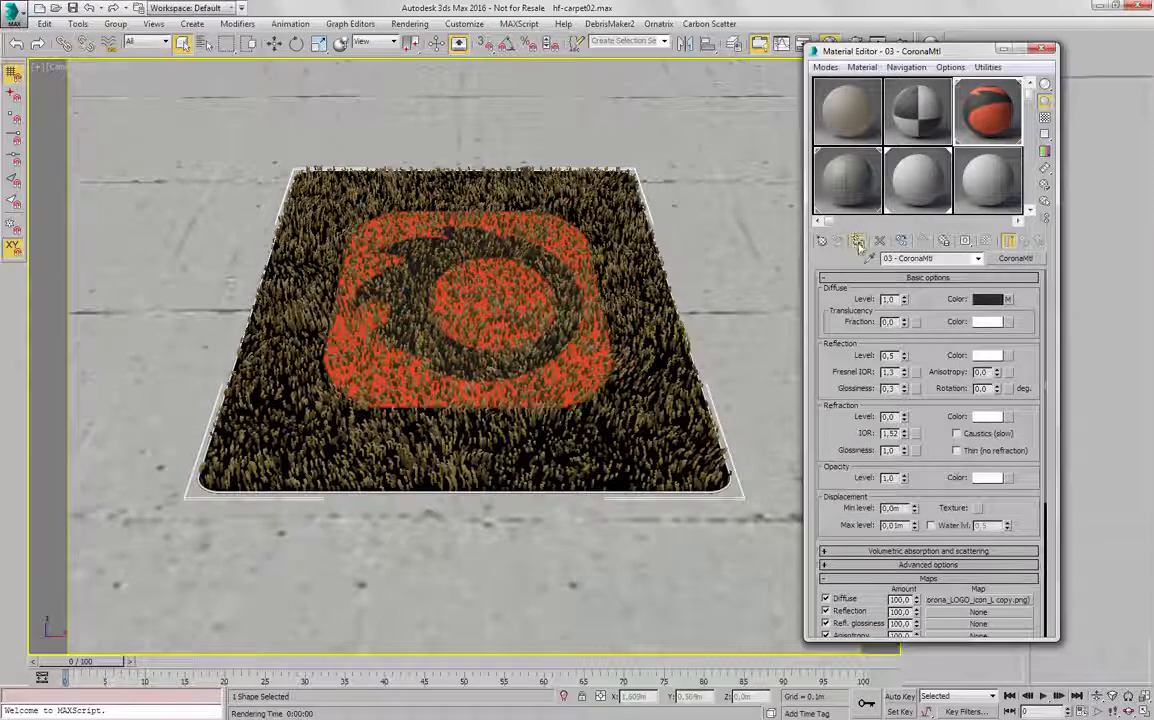
{"action": "left_click", "coordinate": [625, 364]}
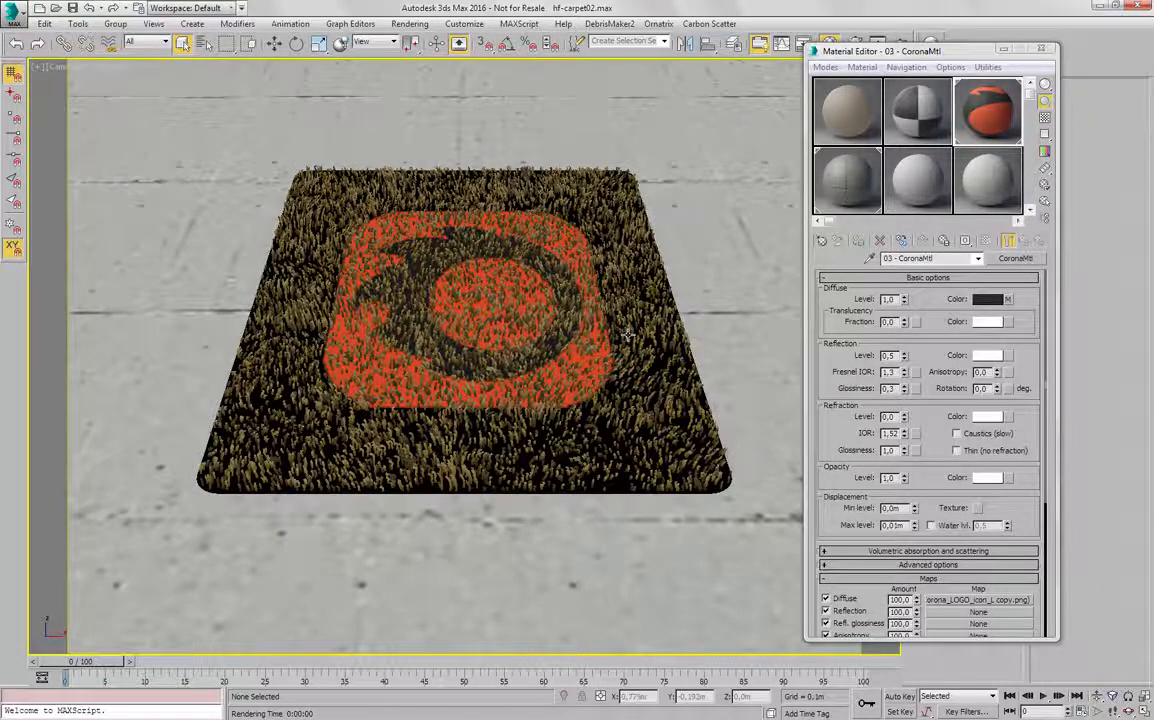
{"action": "key", "text": "shift+q"}
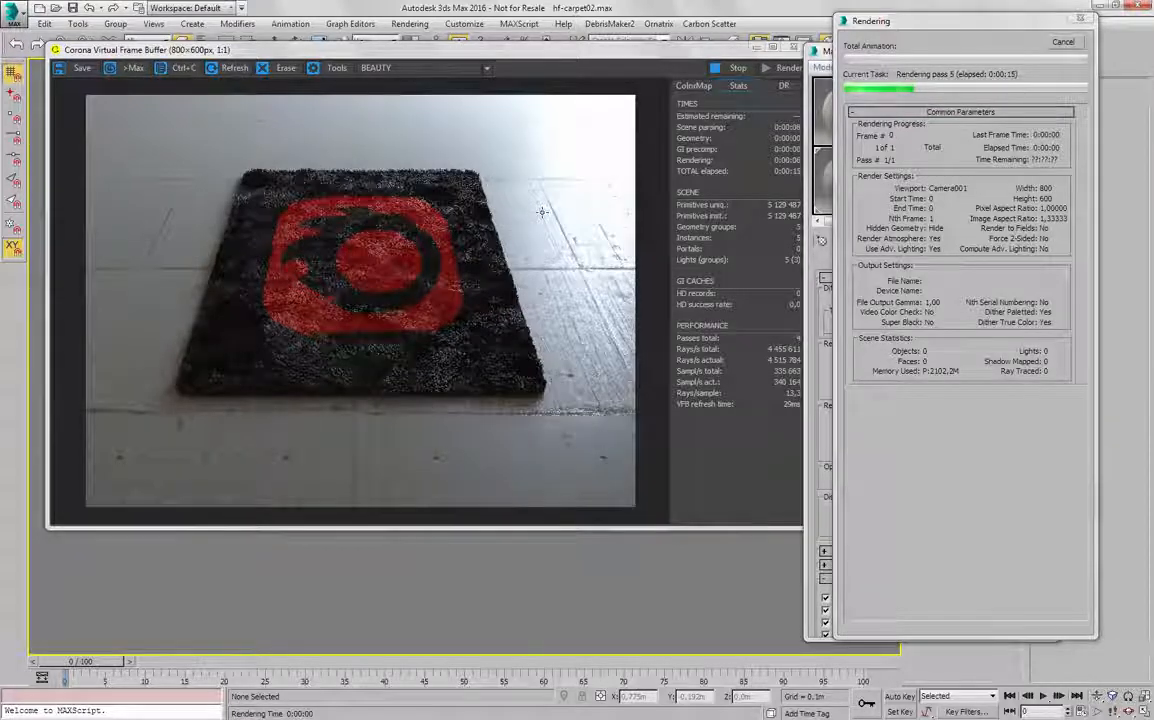
Examine the rendered logo carpet's fibres, pattern edges and corners up close in the frame buffer.
{"action": "scroll", "coordinate": [438, 276], "scroll_direction": "up", "scroll_amount": 1}
{"action": "left_click_drag", "start_coordinate": [486, 326], "coordinate": [477, 263]}
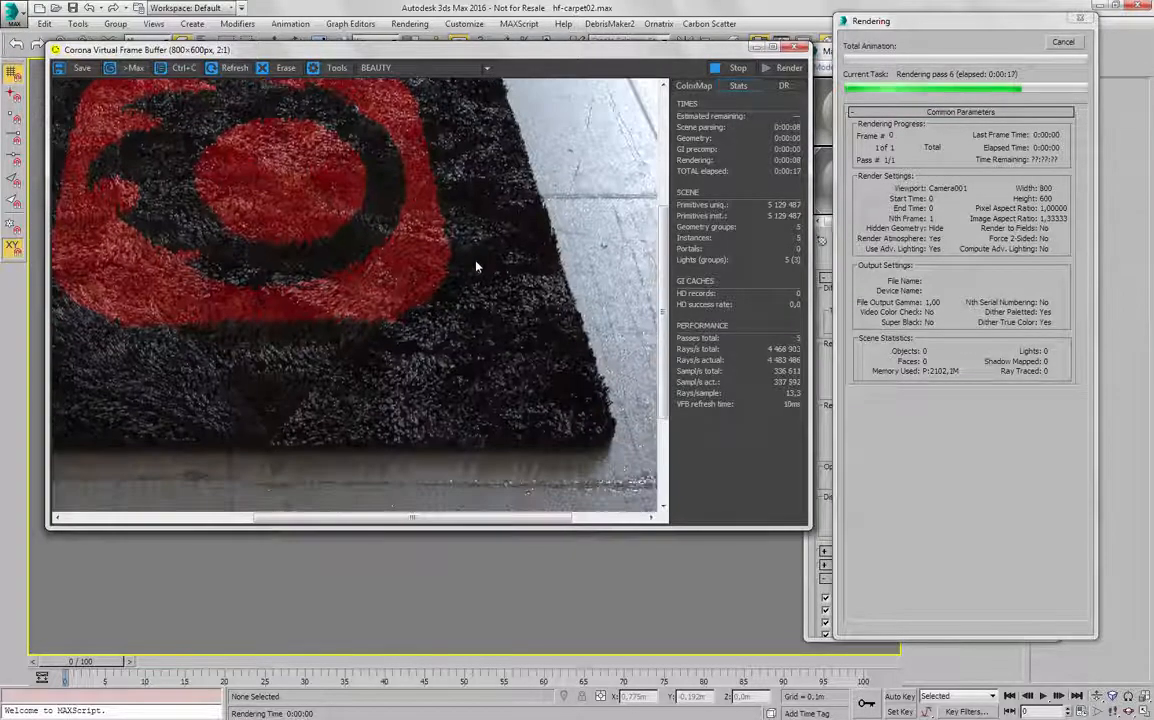
{"action": "scroll", "coordinate": [477, 263], "scroll_direction": "down", "scroll_amount": 1}
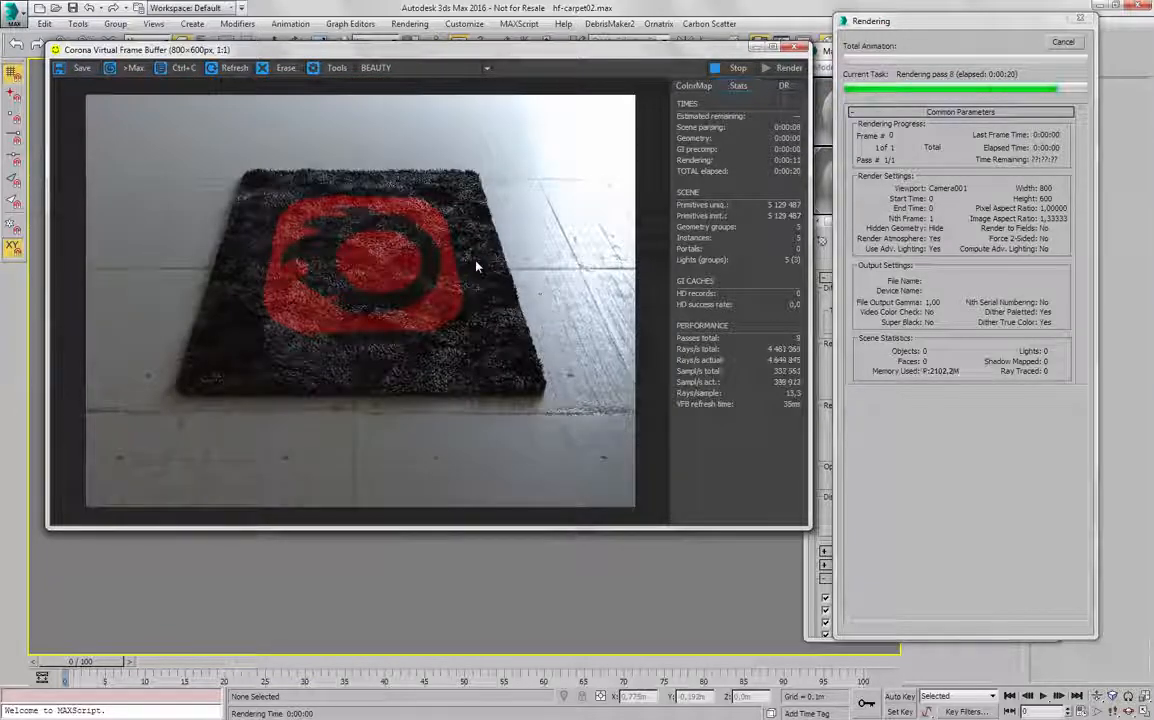
{"action": "scroll", "coordinate": [404, 286], "scroll_direction": "up", "scroll_amount": 1}
{"action": "scroll", "coordinate": [443, 345], "scroll_direction": "down", "scroll_amount": 1}
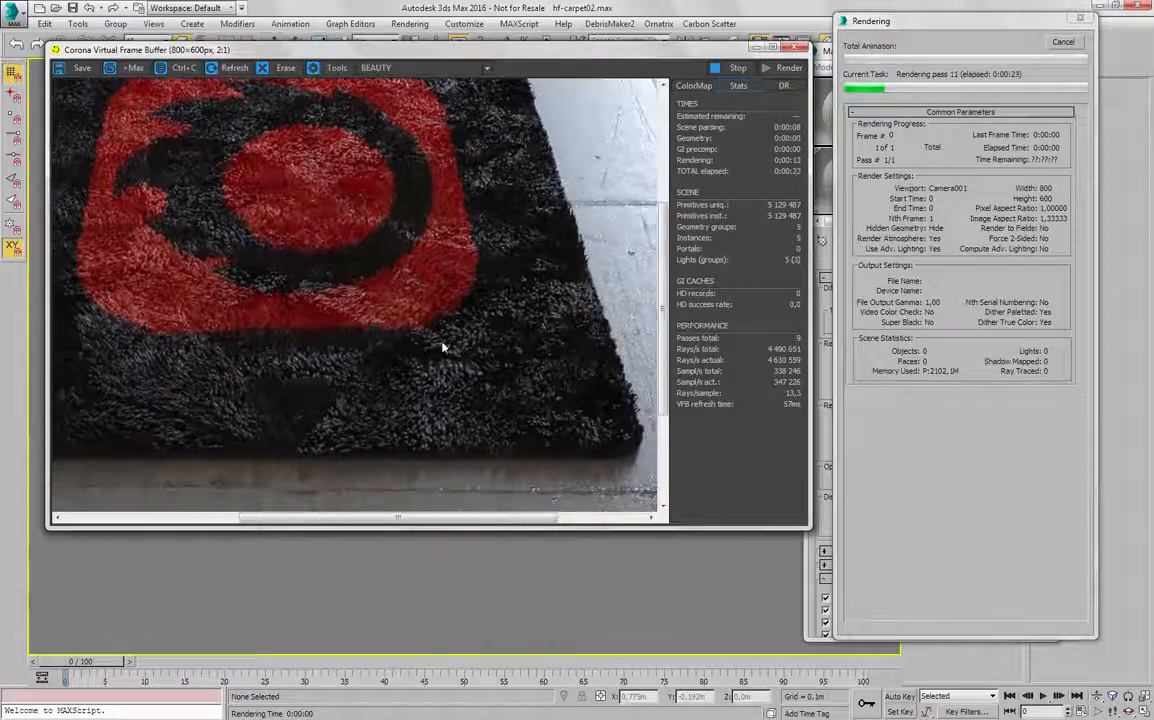
{"action": "scroll", "coordinate": [240, 175], "scroll_direction": "up", "scroll_amount": 1}
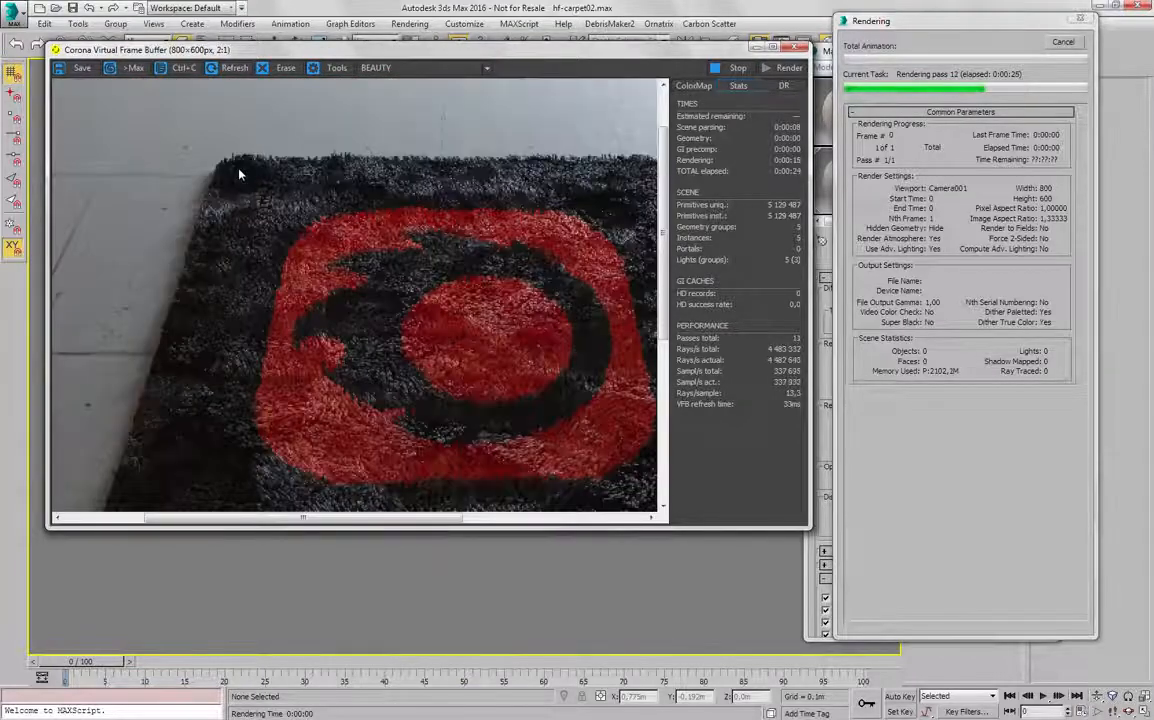
{"action": "scroll", "coordinate": [240, 175], "scroll_direction": "down", "scroll_amount": 1}
{"action": "scroll", "coordinate": [536, 356], "scroll_direction": "up", "scroll_amount": 1}
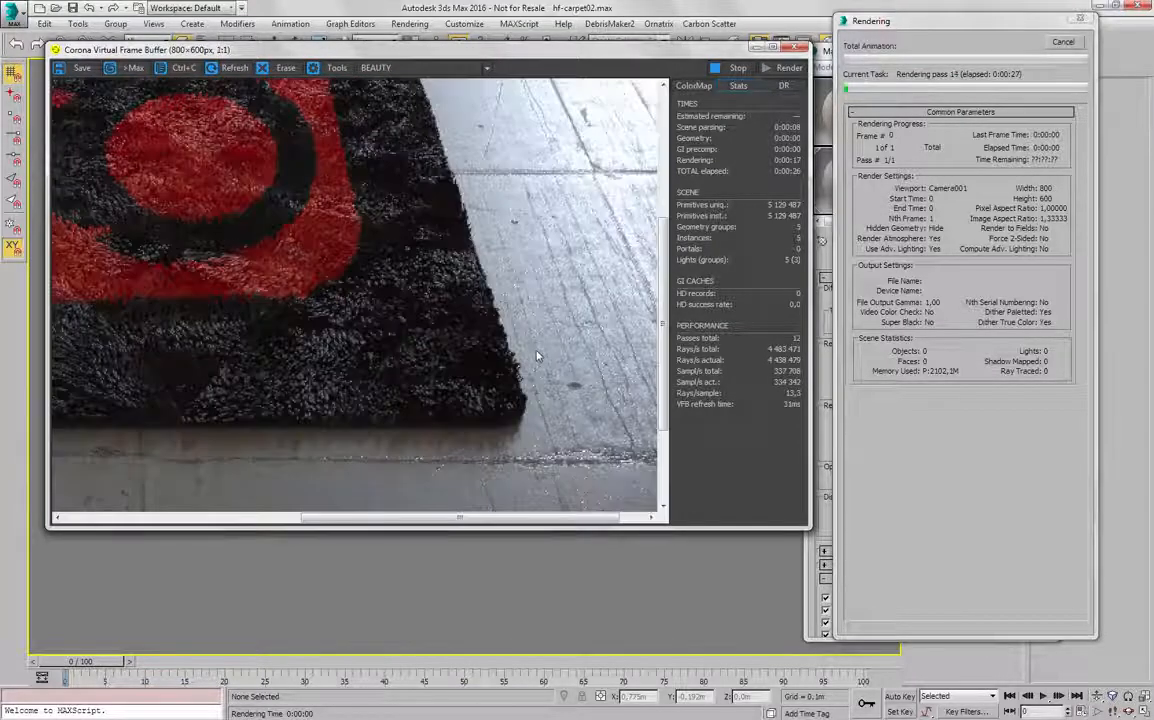
{"action": "scroll", "coordinate": [530, 352], "scroll_direction": "down", "scroll_amount": 1}
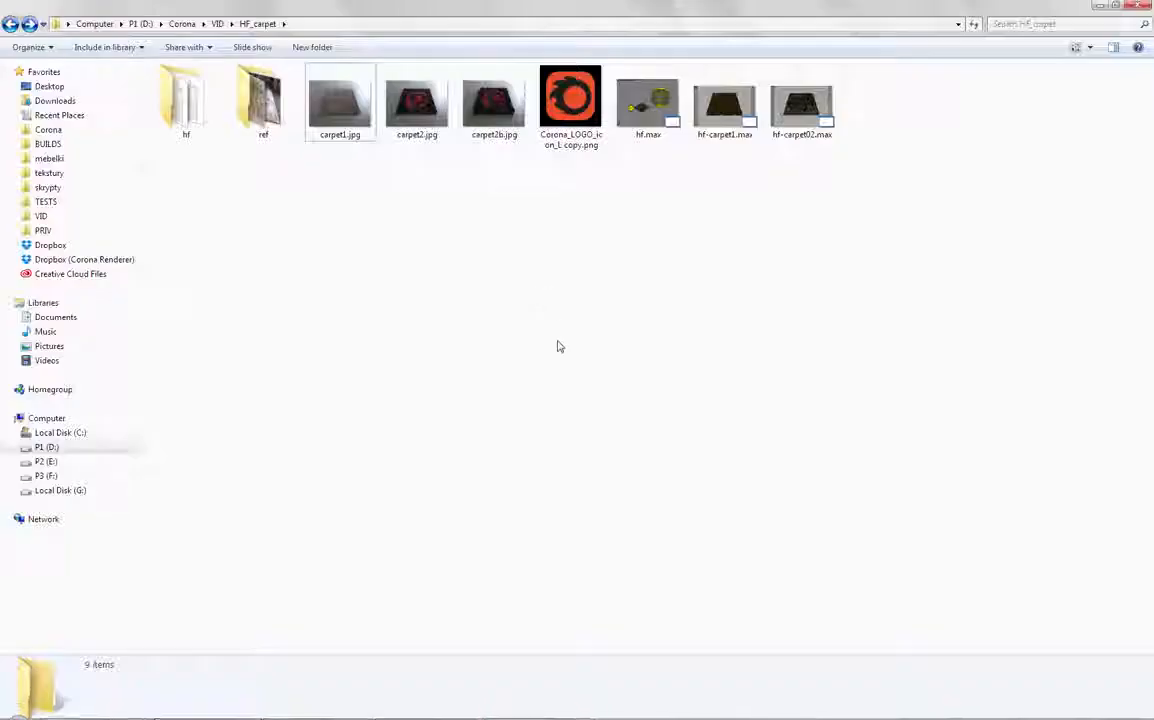
Open the finished render carpet2b.jpg from the HF_carpet folder and inspect its longer, styled fibres up close.
{"action": "double_click", "coordinate": [492, 104]}
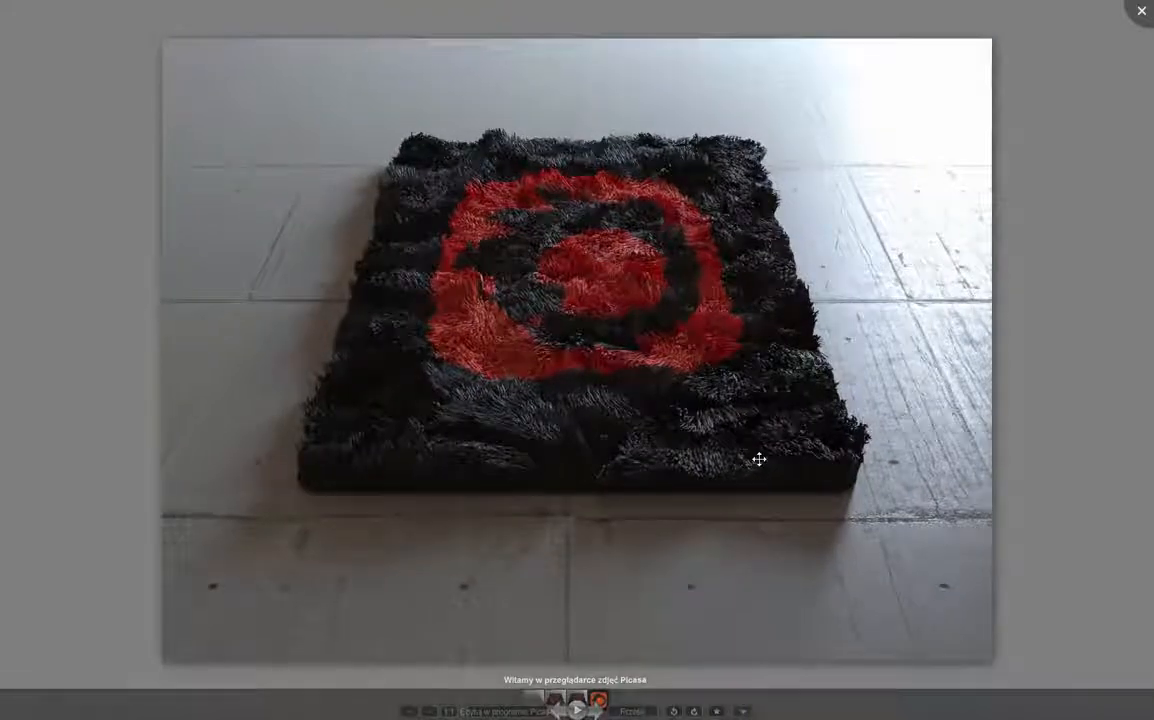
{"action": "scroll", "coordinate": [806, 479], "scroll_direction": "up", "scroll_amount": 4}
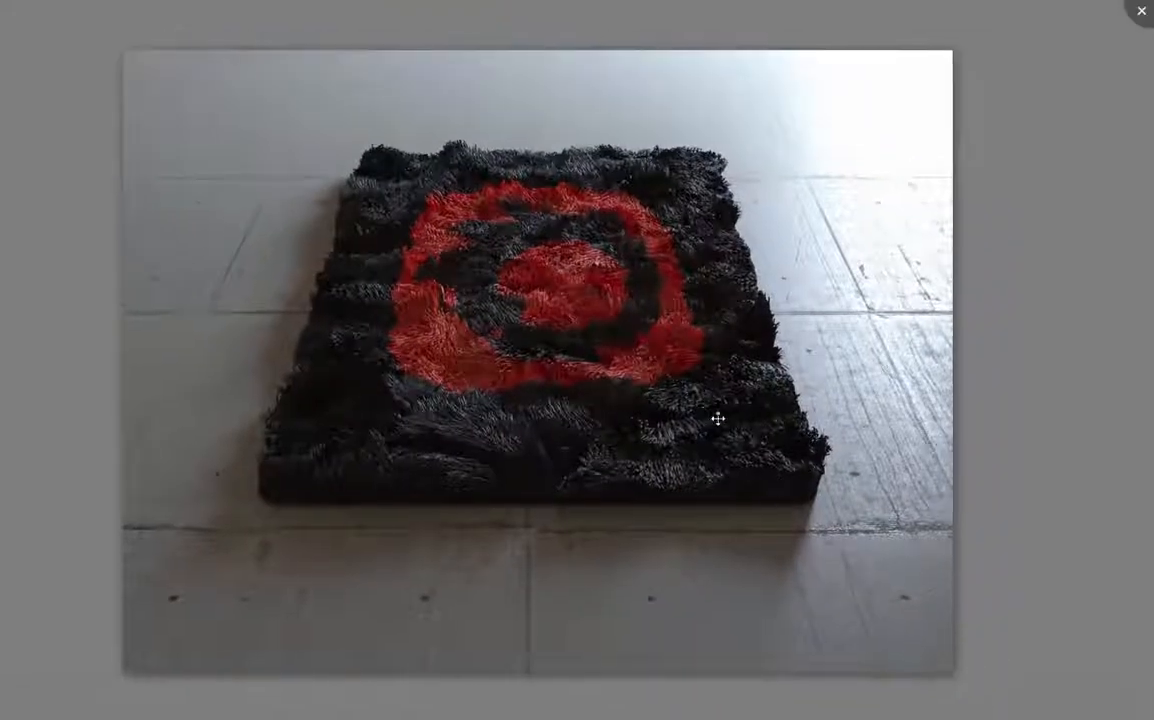
{"action": "scroll", "coordinate": [700, 425], "scroll_direction": "up", "scroll_amount": 5}
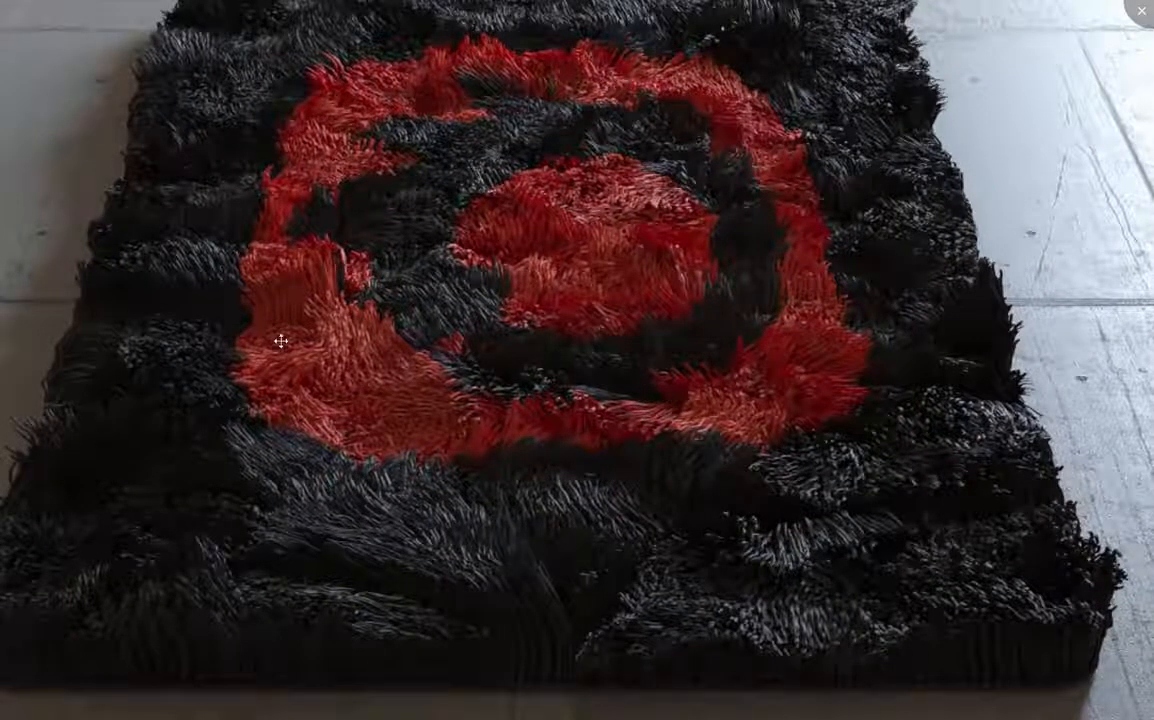
{"action": "scroll", "coordinate": [574, 375], "scroll_direction": "down", "scroll_amount": 4}
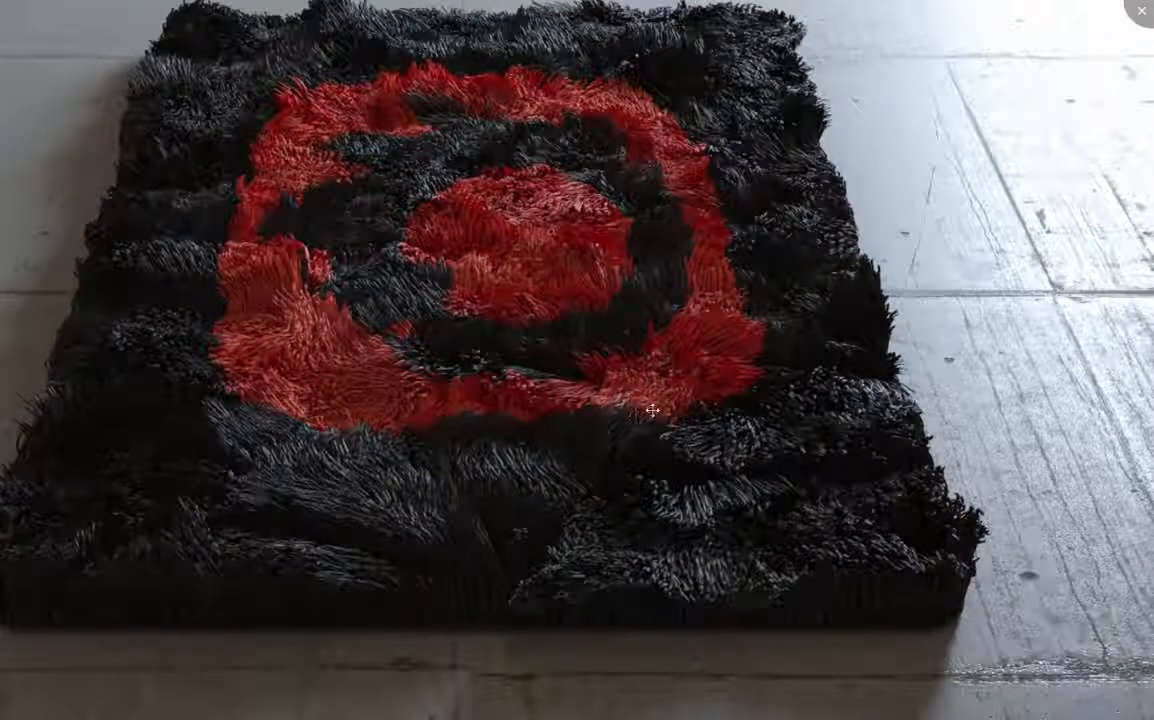
{"action": "scroll", "coordinate": [628, 385], "scroll_direction": "down", "scroll_amount": 3}
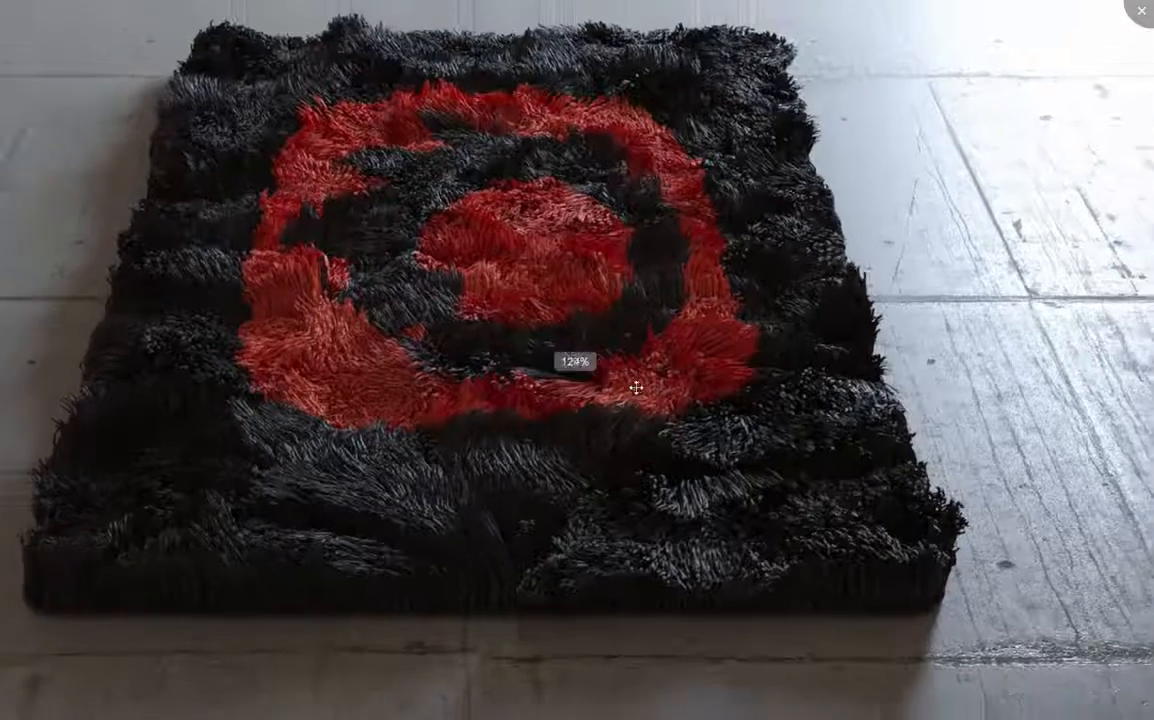